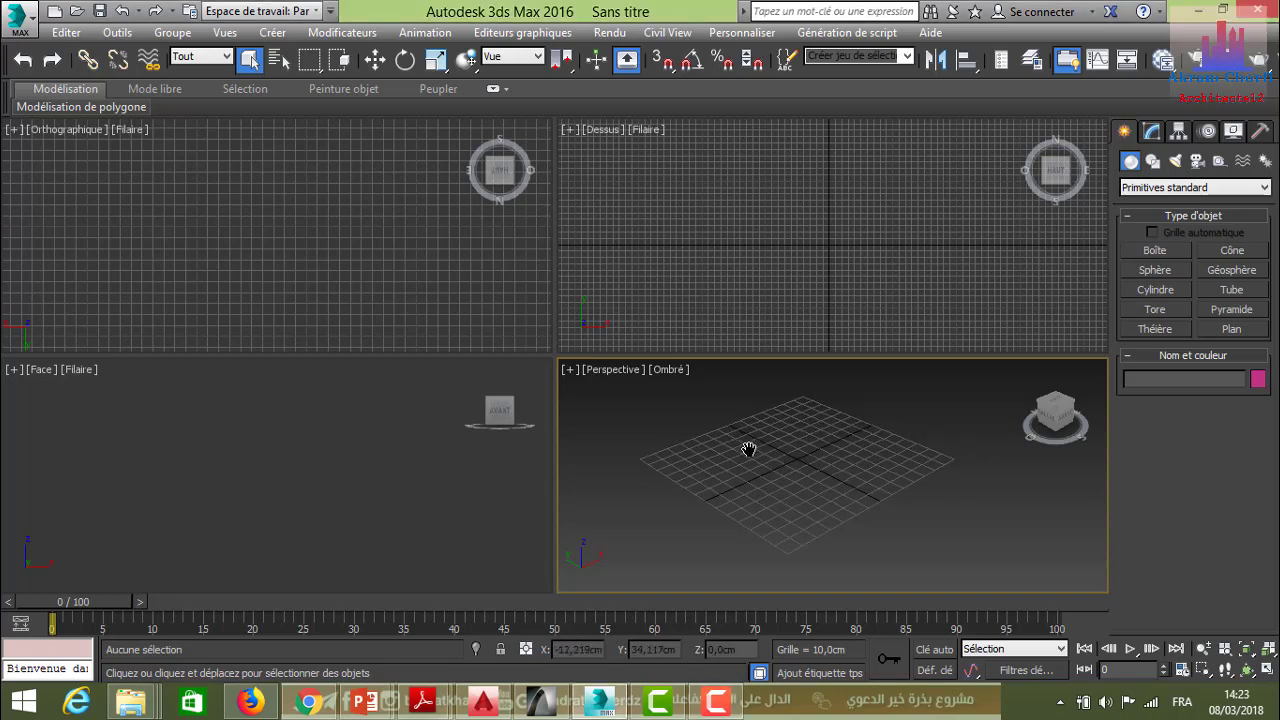
Step: Pan and zoom the perspective view, glance at the browser's YouTube channel page, then return to 3ds Max
middle_drag(749, 447, 739, 480)
scroll(722, 465, up, 2)
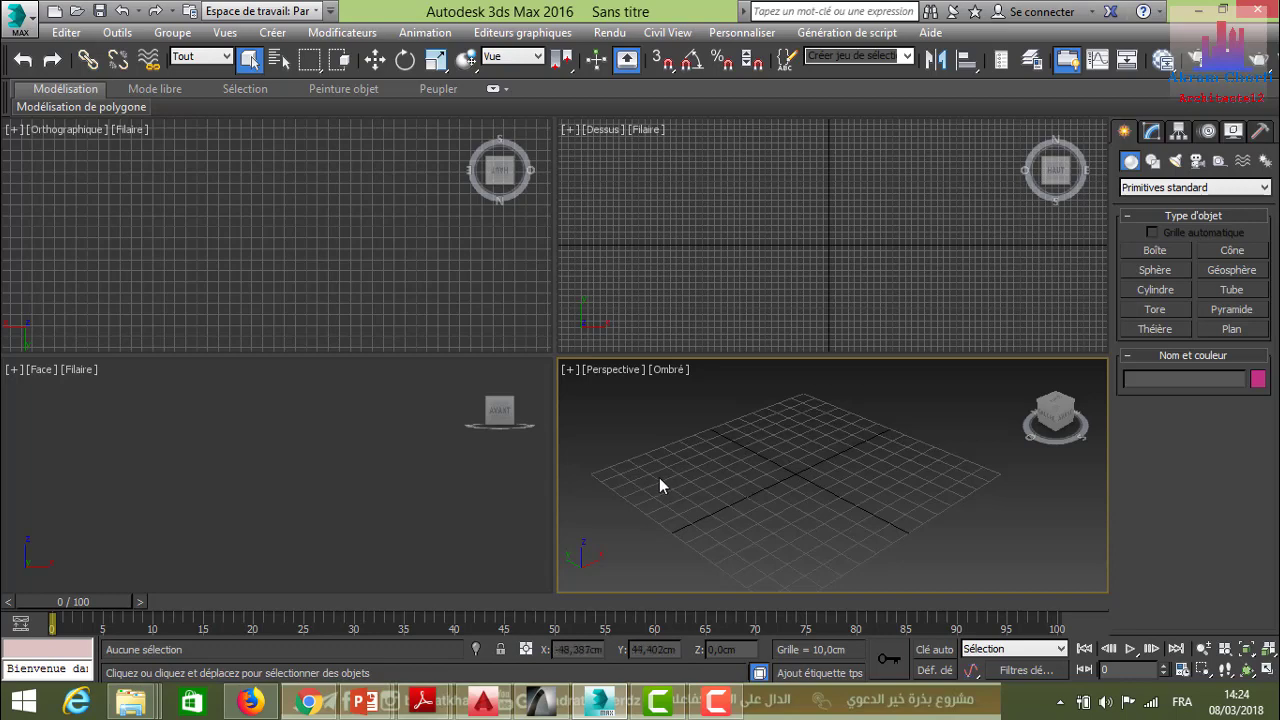
click(256, 702)
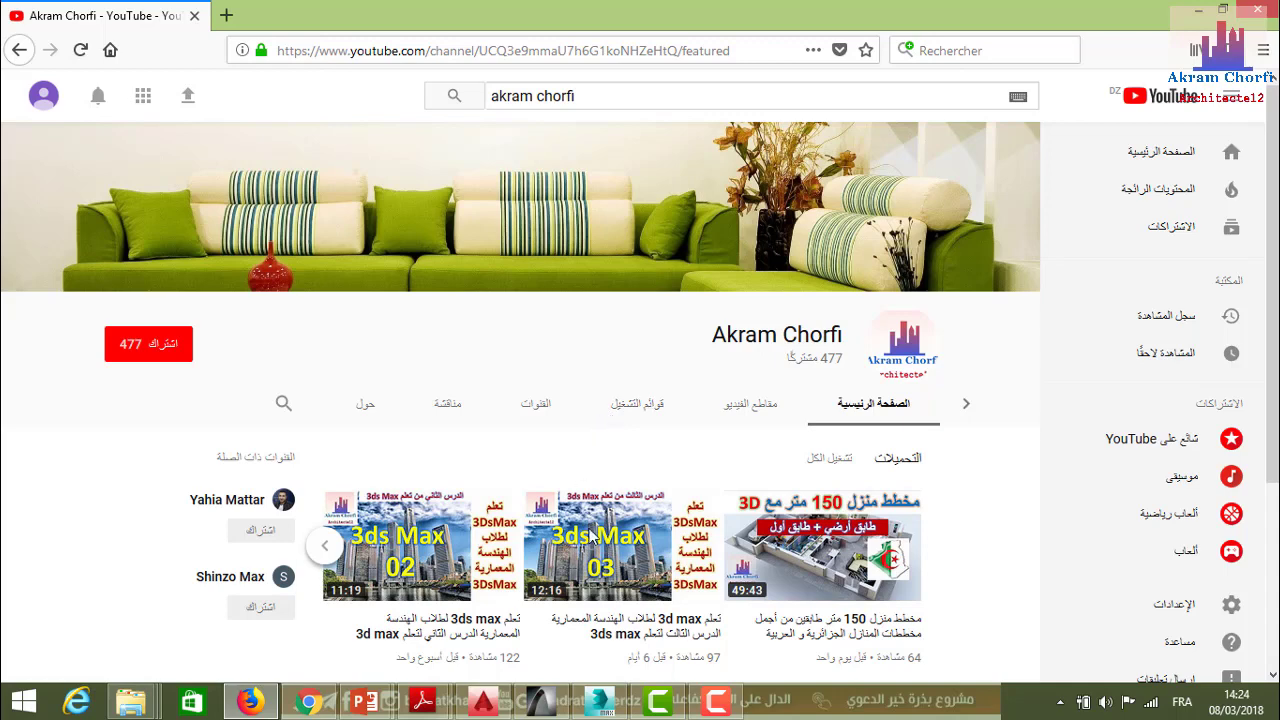
click(605, 702)
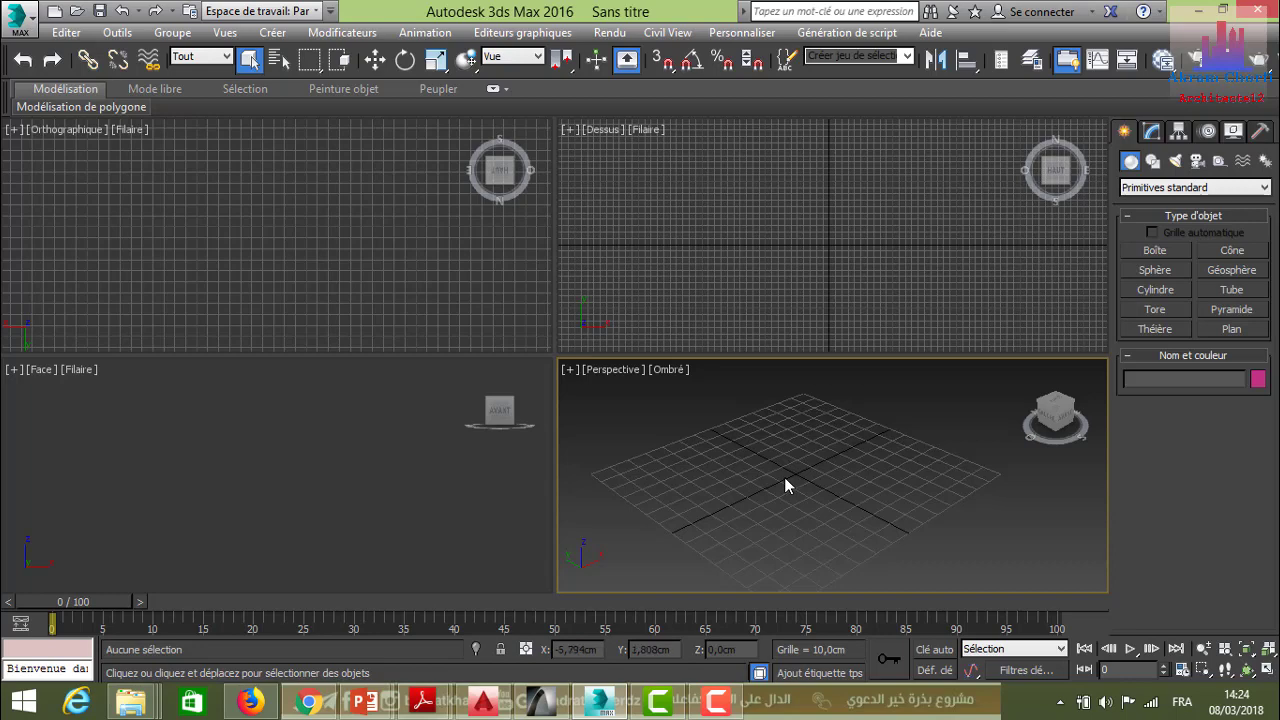
Step: Open 01.max from the scenes folder through the application menu's Ouvrir command
click(20, 27)
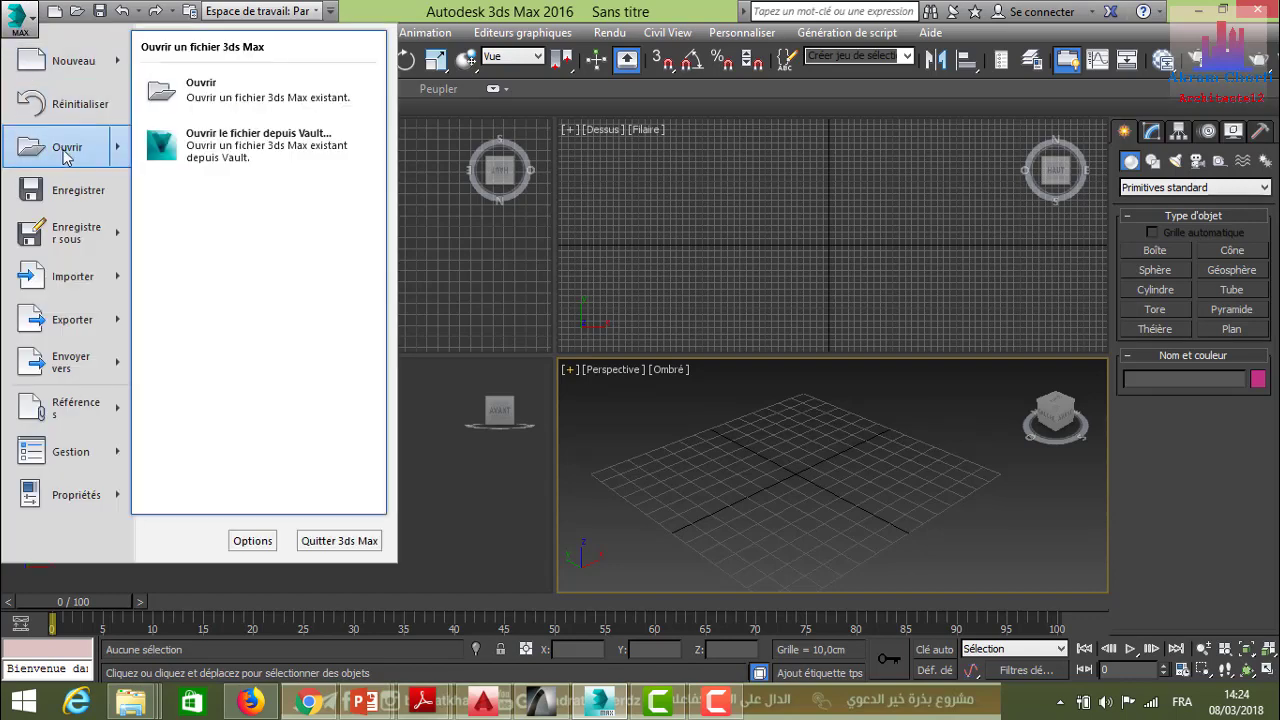
click(75, 150)
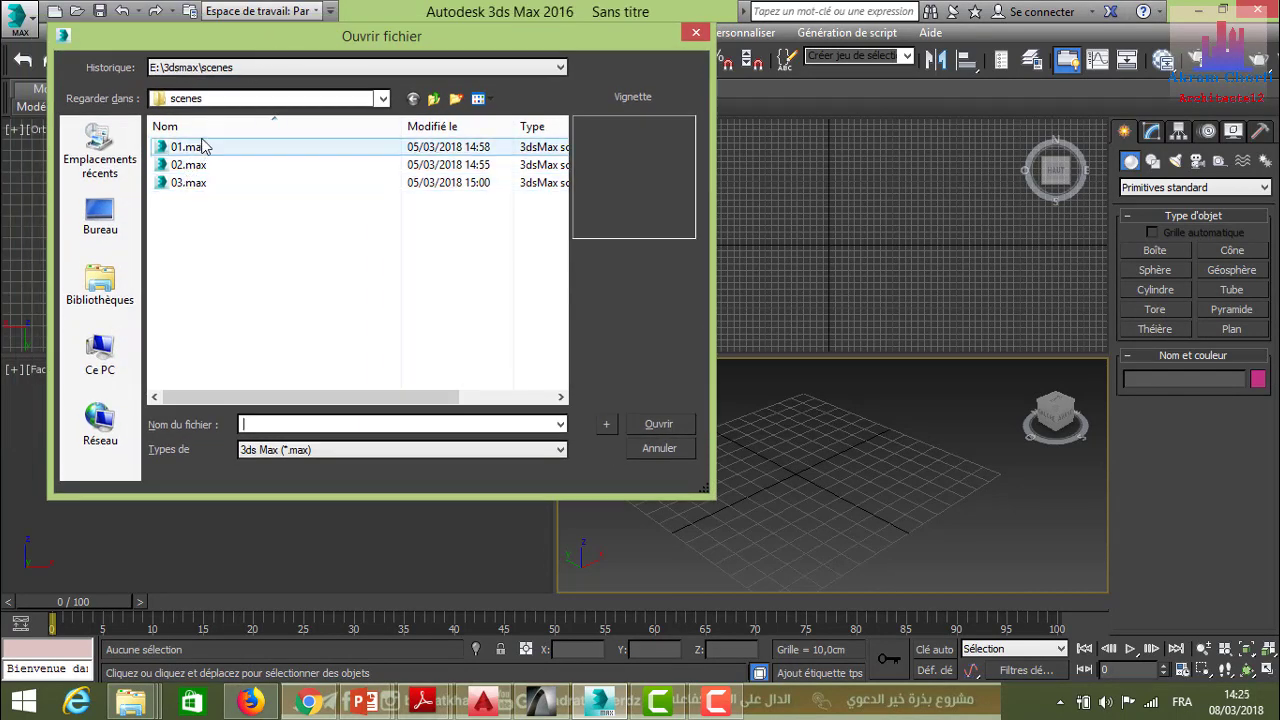
click(204, 150)
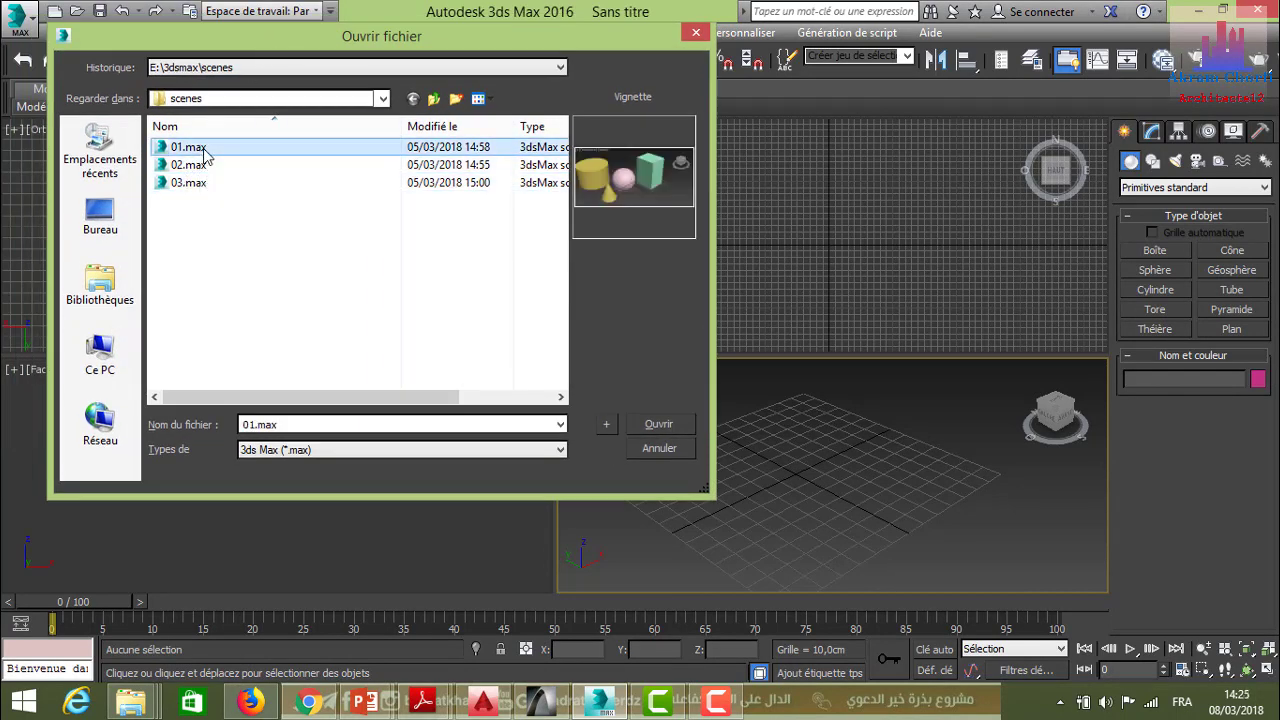
click(650, 430)
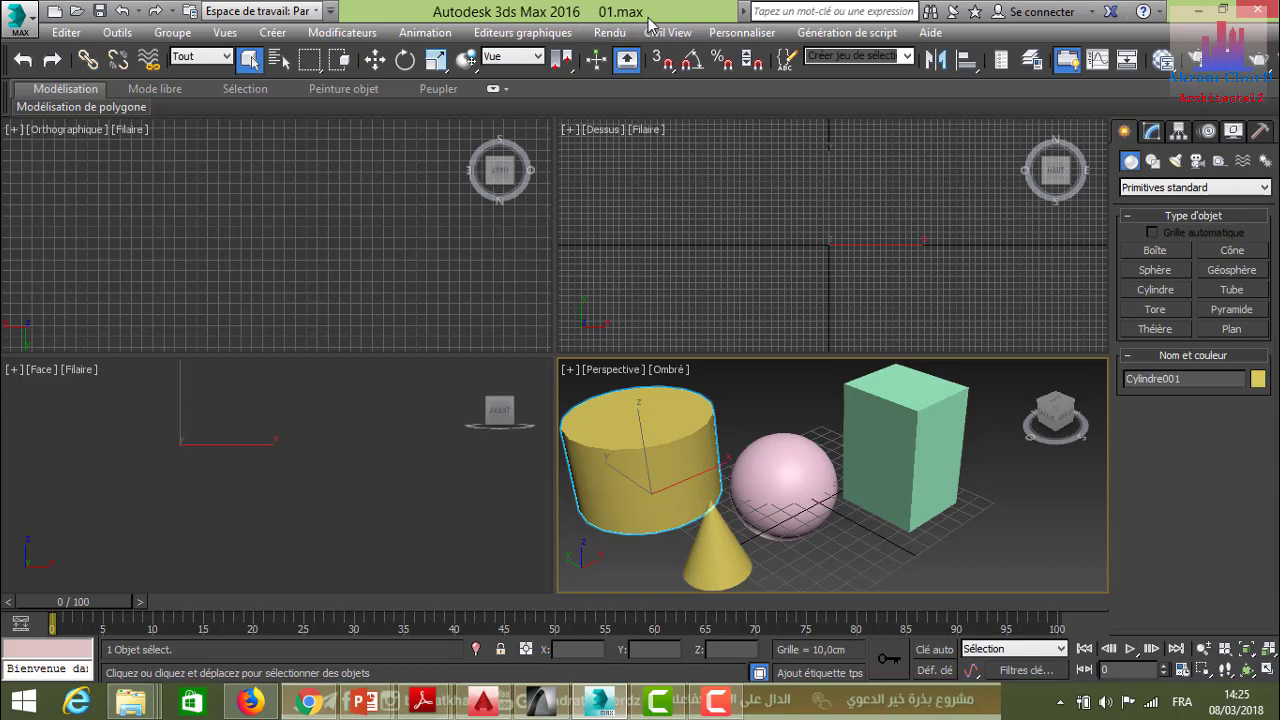
scroll(751, 473, up, 2)
scroll(751, 500, down, 3)
scroll(751, 540, up, 2)
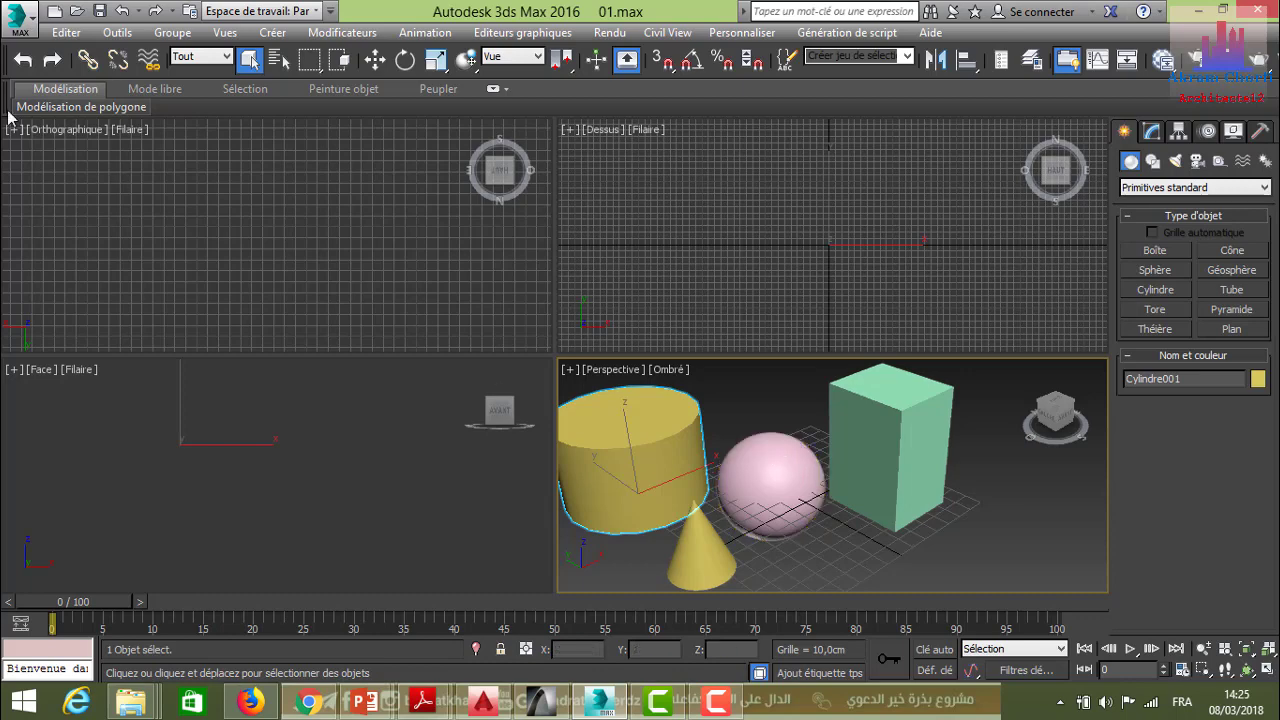
click(33, 14)
mouse_move(67, 147)
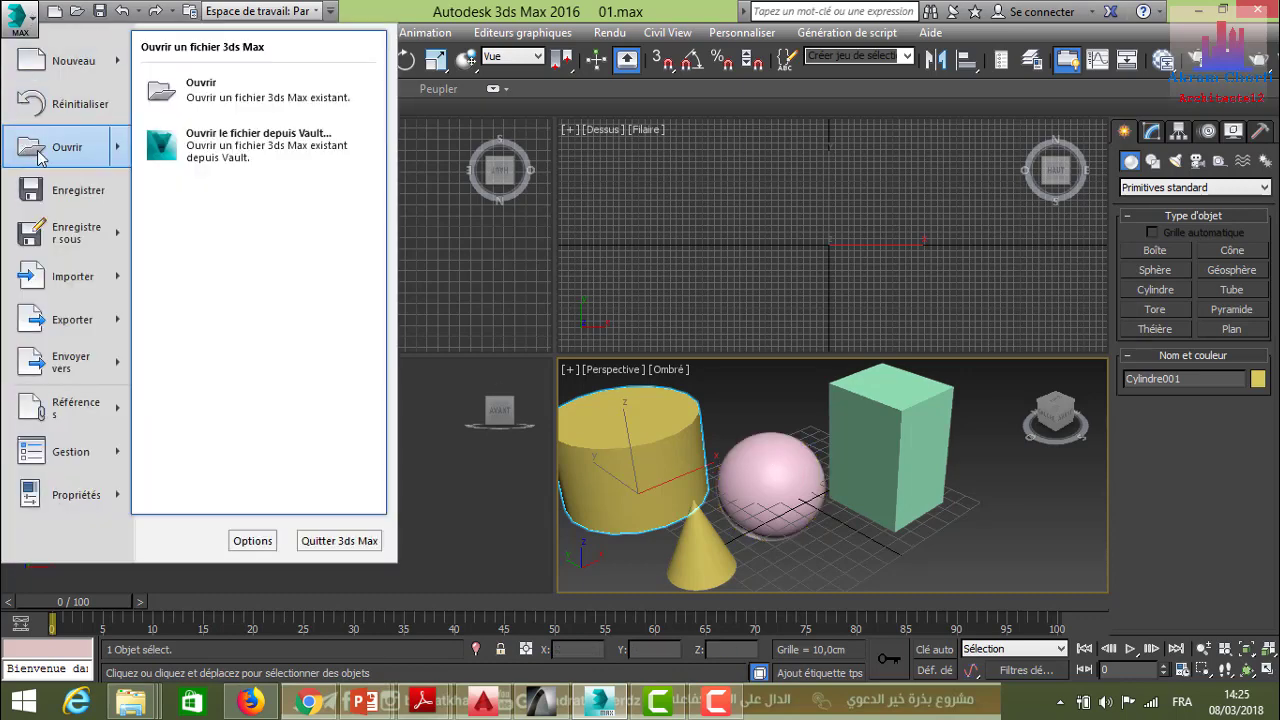
click(53, 155)
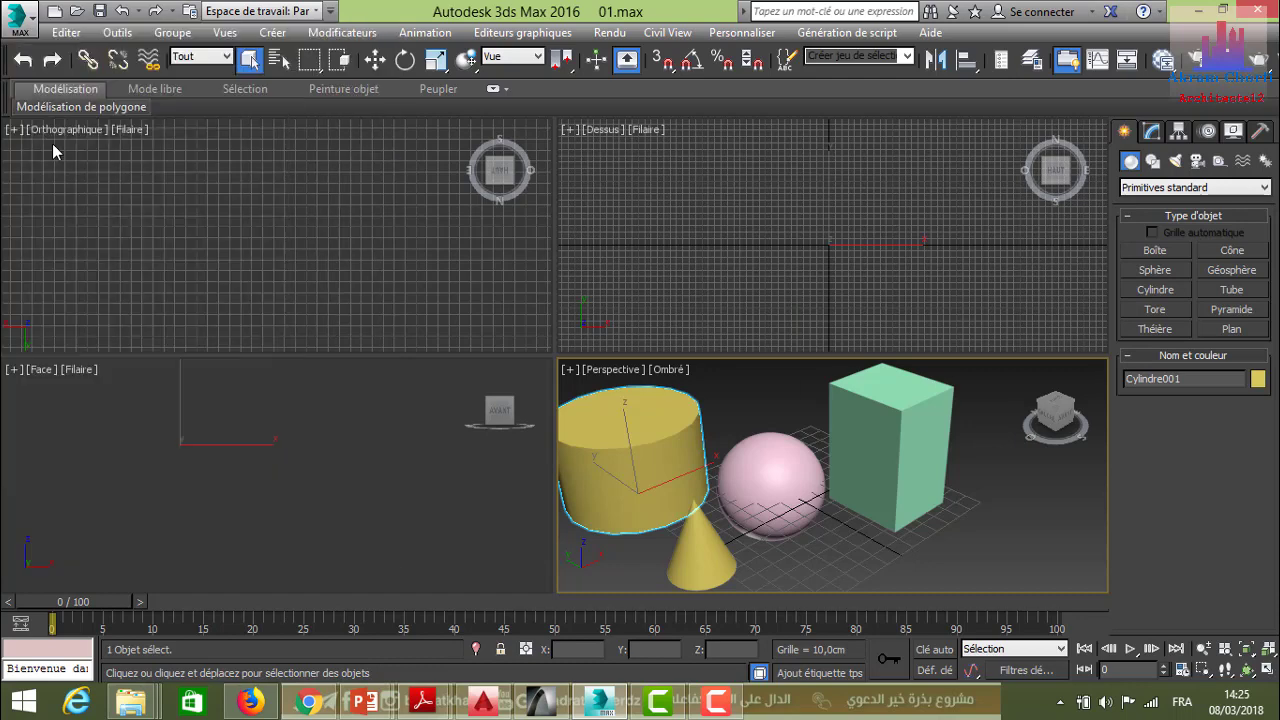
click(729, 377)
click(147, 705)
mouse_move(130, 701)
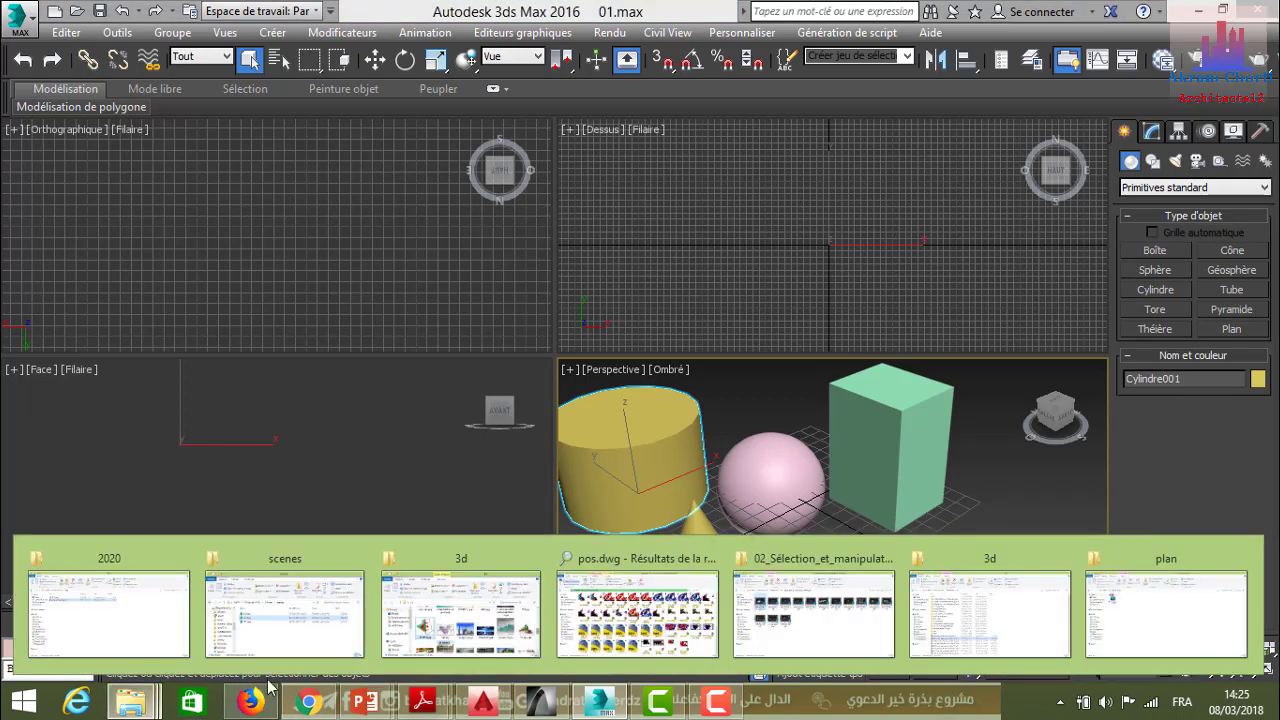
click(310, 613)
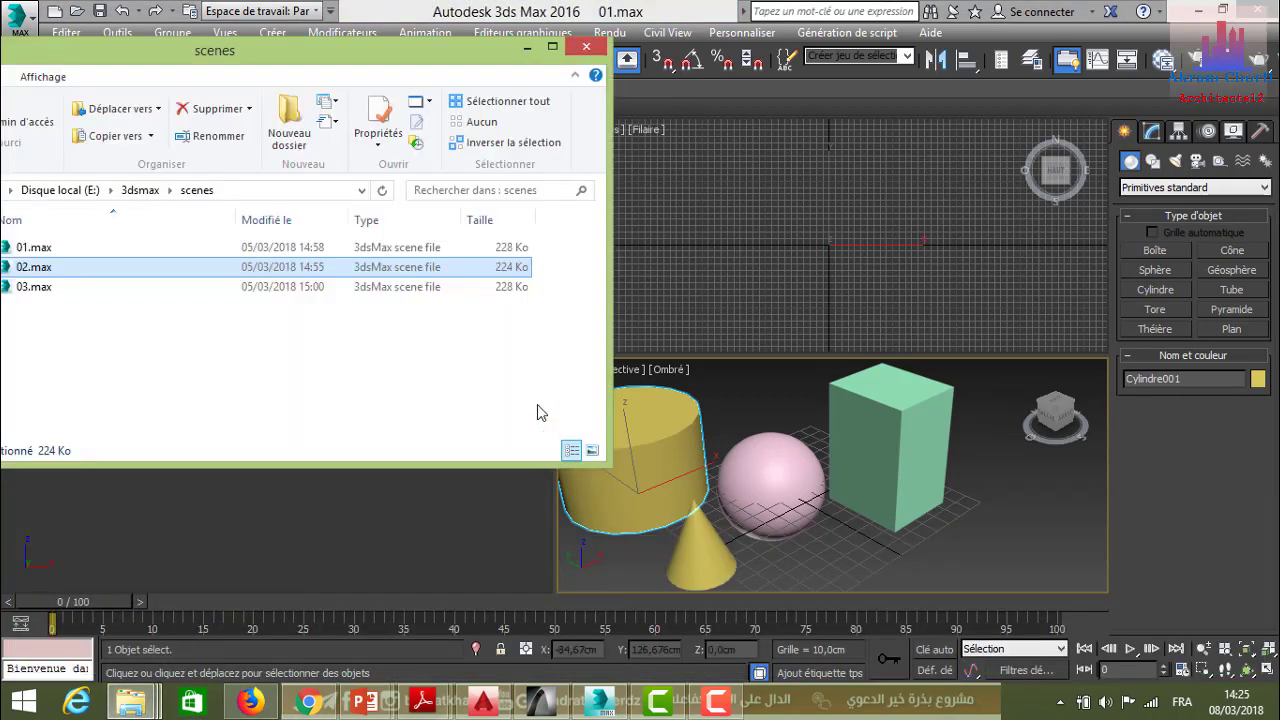
click(300, 500)
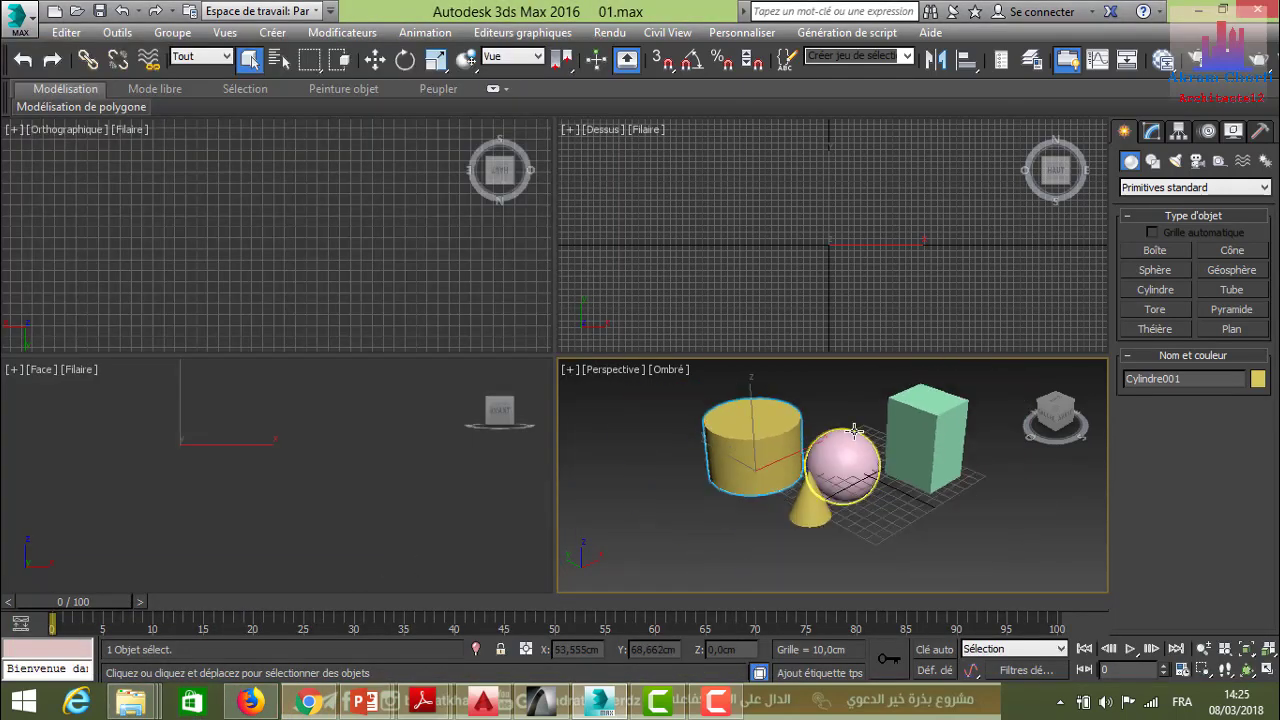
Step: Start a new blank scene, discarding the unsaved changes to 01.max
click(56, 14)
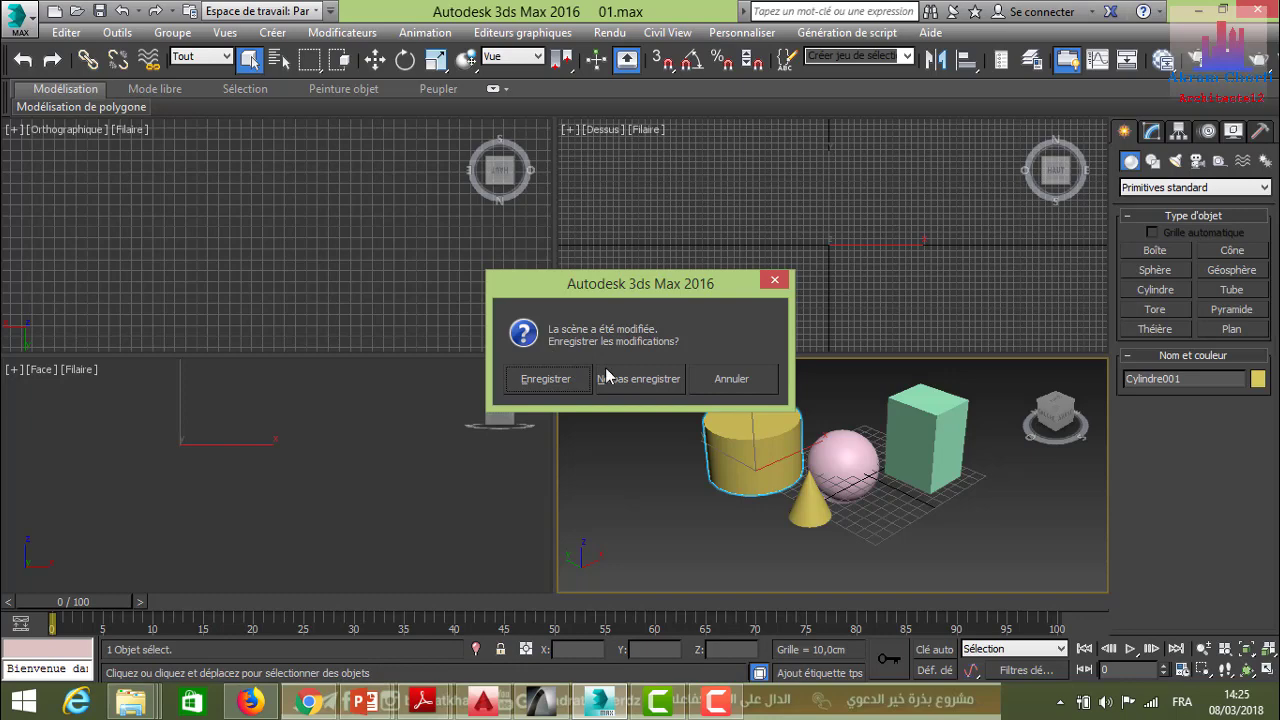
click(640, 381)
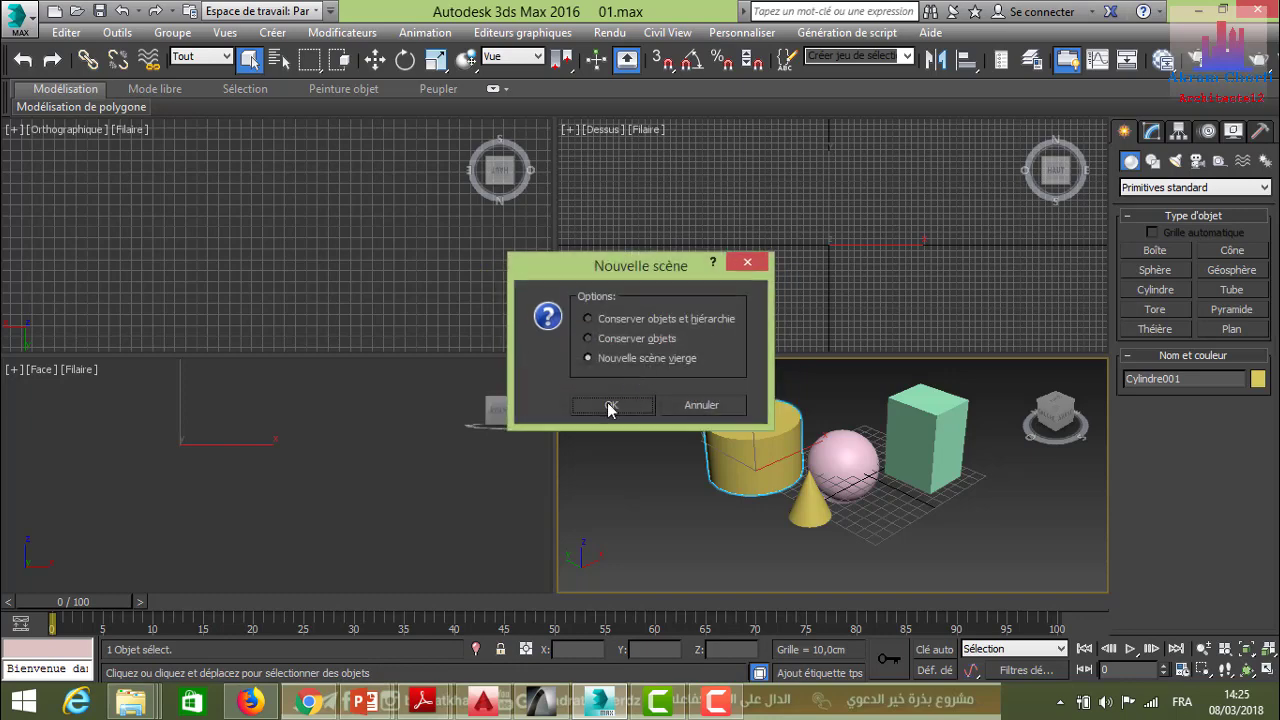
click(610, 405)
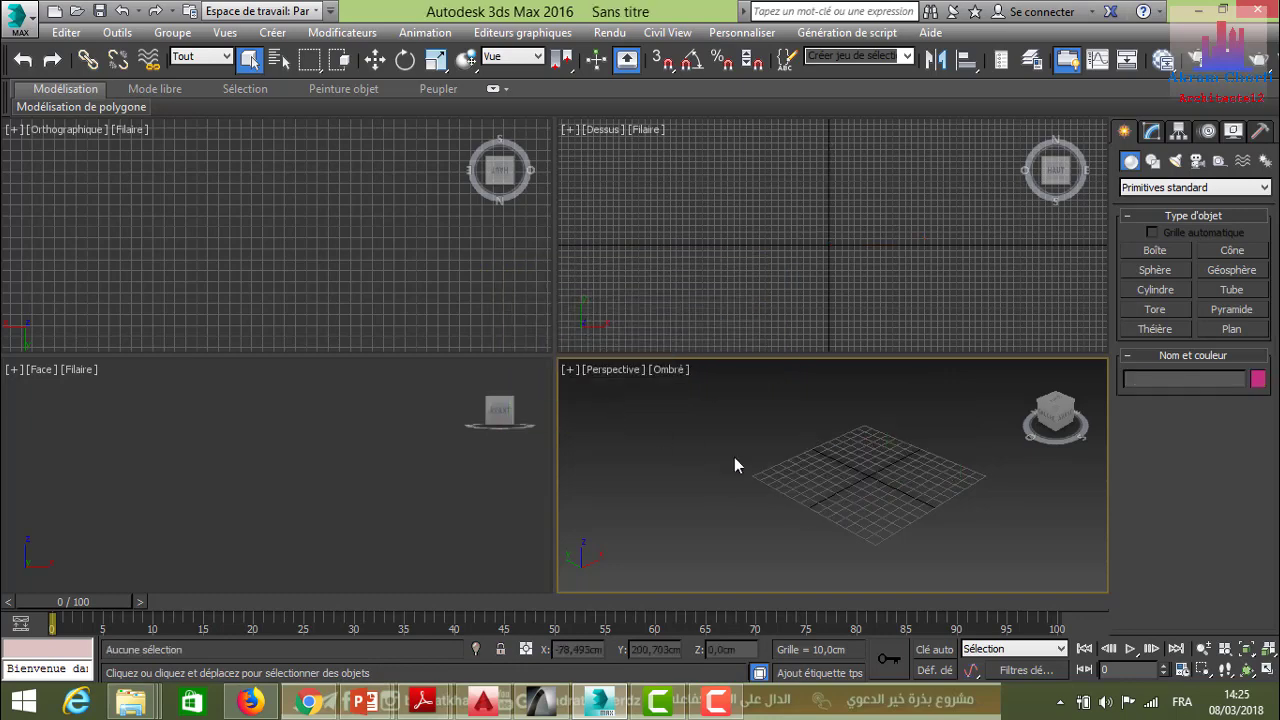
Step: Drag 02.max from the scenes folder window into the viewport and open it as the current scene
click(140, 690)
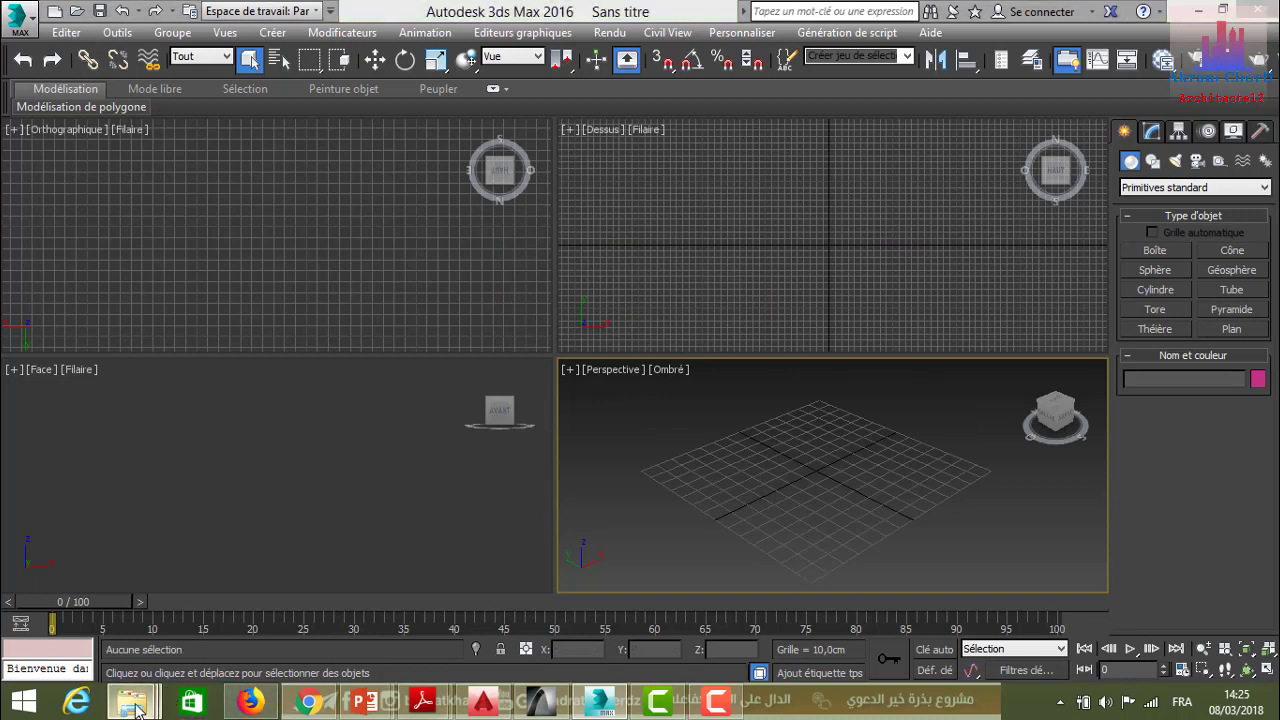
click(262, 630)
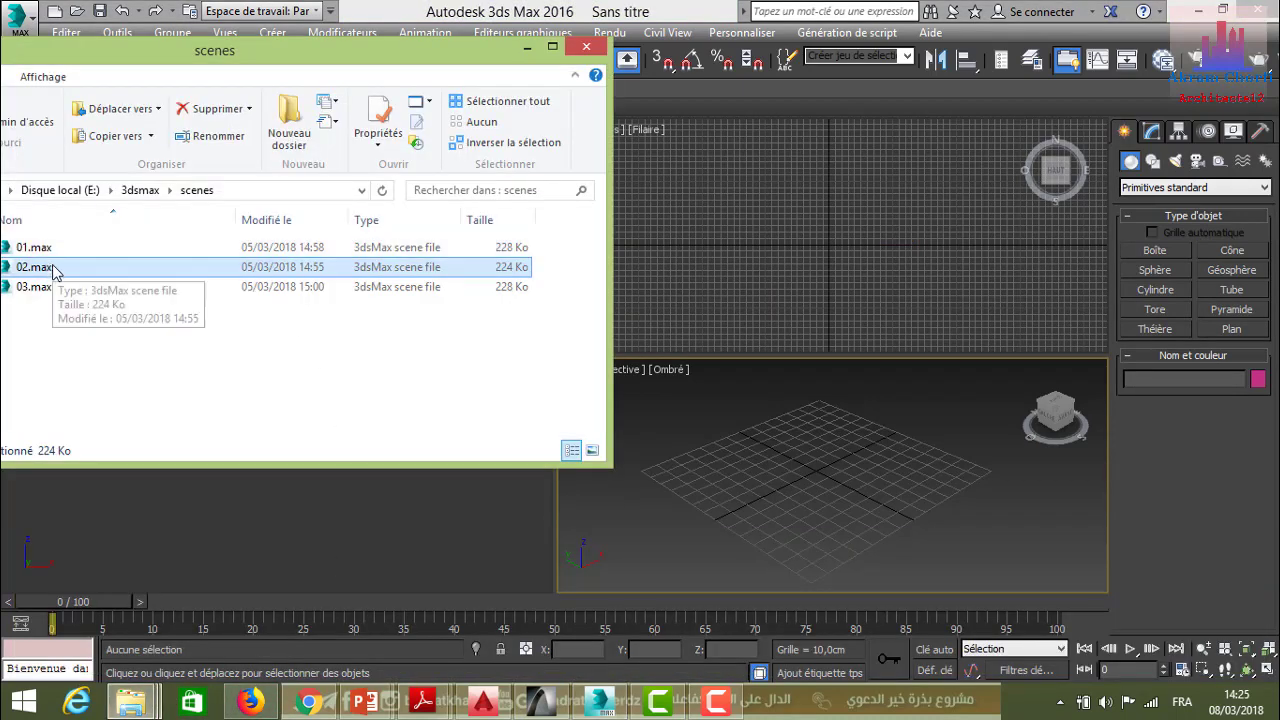
mouse_move(55, 272)
mouse_down()
mouse_move(213, 292)
mouse_move(633, 405)
mouse_up()
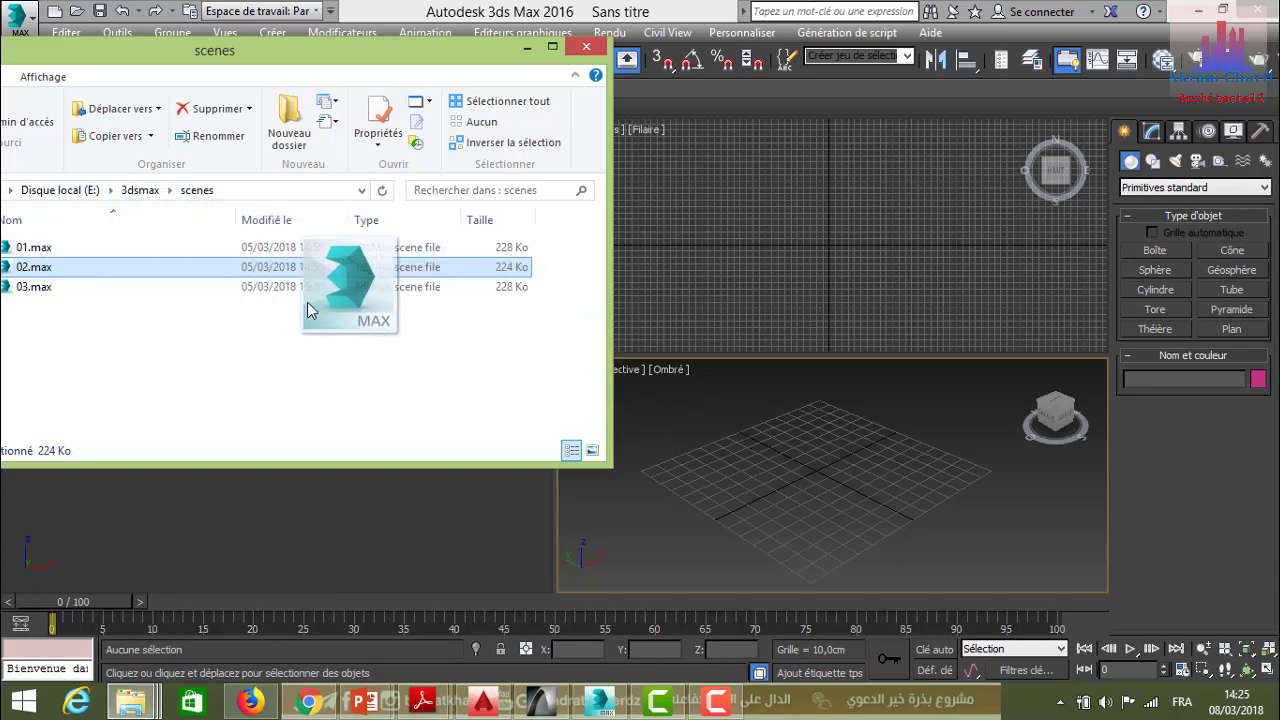
mouse_move(740, 428)
mouse_down()
mouse_move(140, 272)
mouse_move(228, 280)
mouse_move(790, 446)
mouse_up()
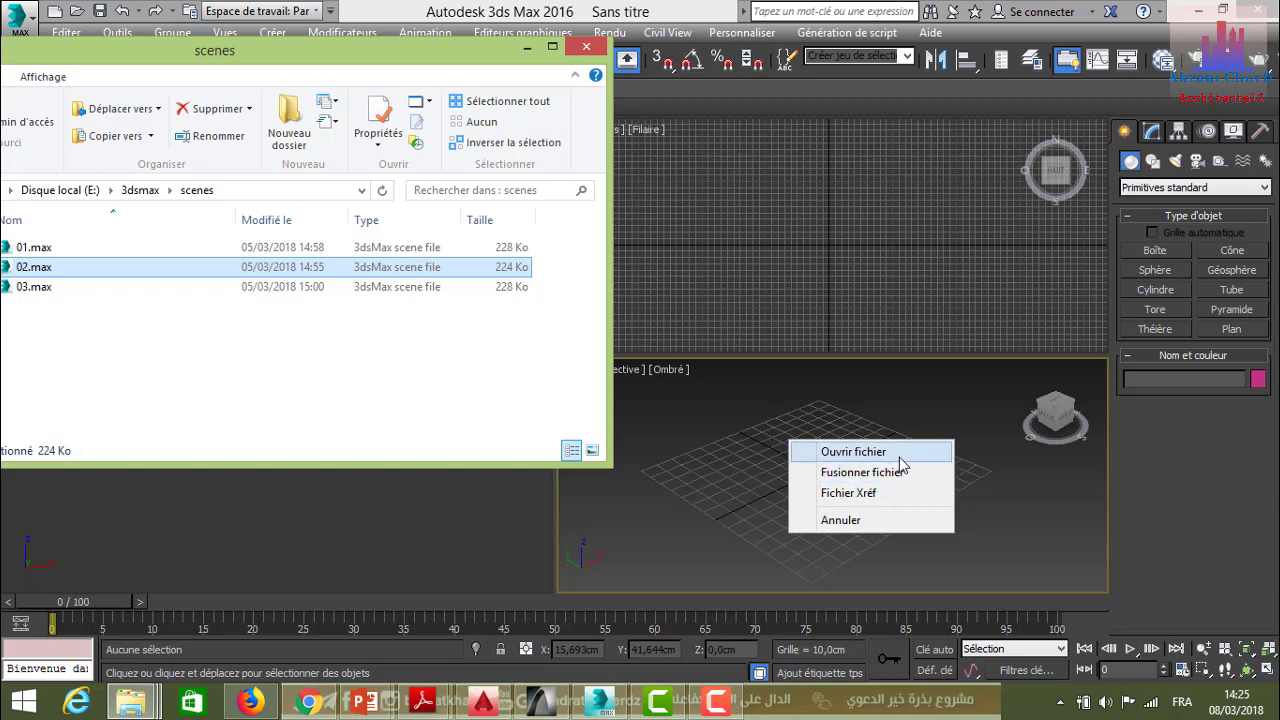
click(838, 452)
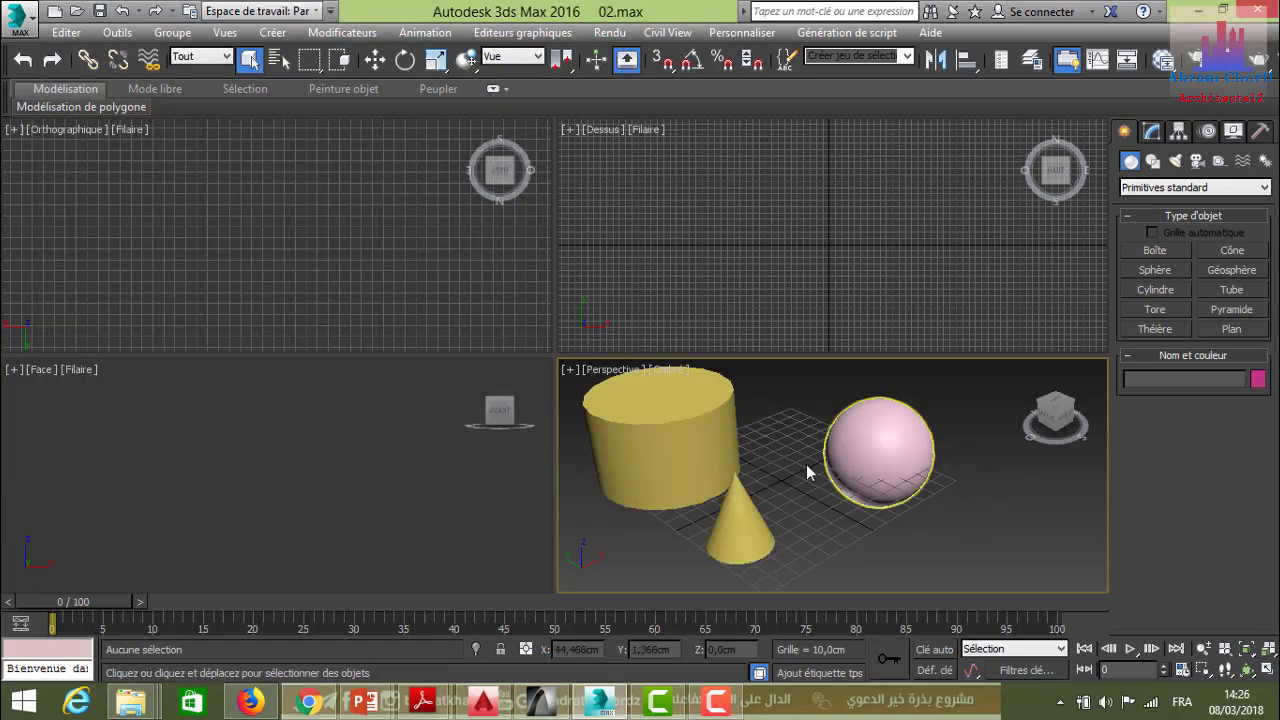
scroll(806, 464, up, 1)
scroll(800, 455, up, 3)
scroll(922, 444, down, 4)
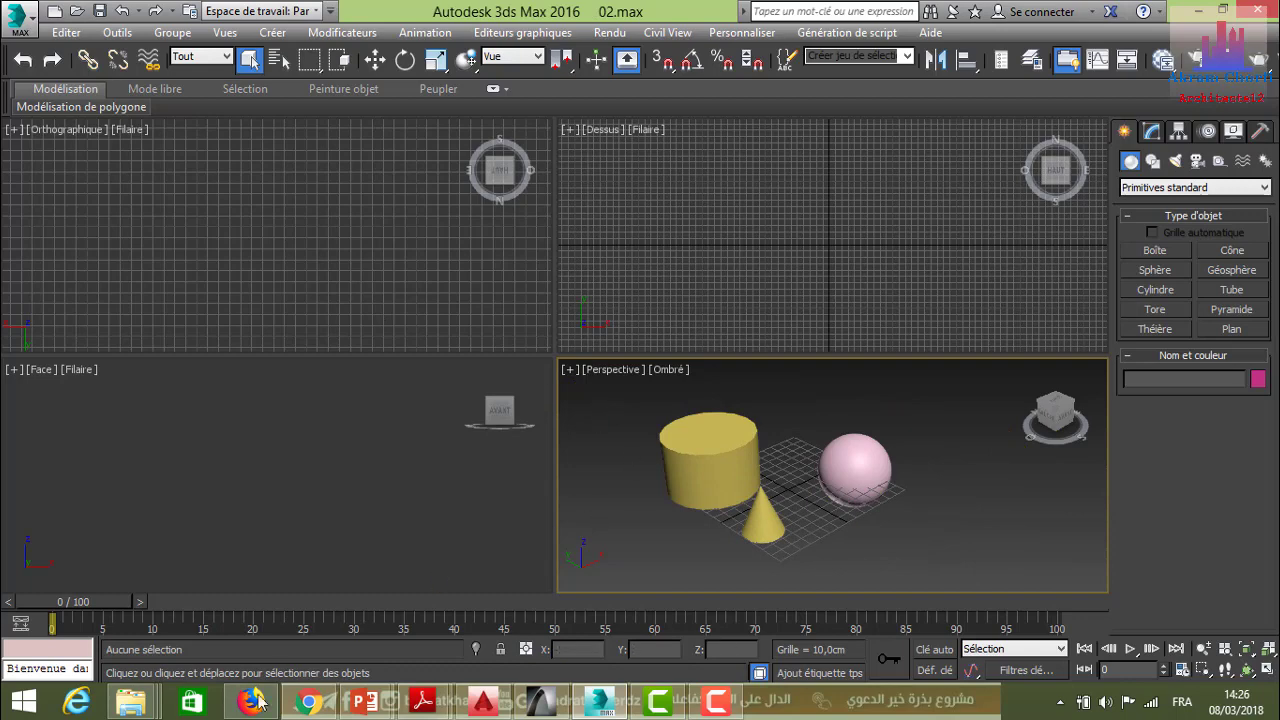
Step: Merge 01.max's objects into the scene with Fusionner fichier and place them behind the existing ones
mouse_move(130, 700)
click(265, 620)
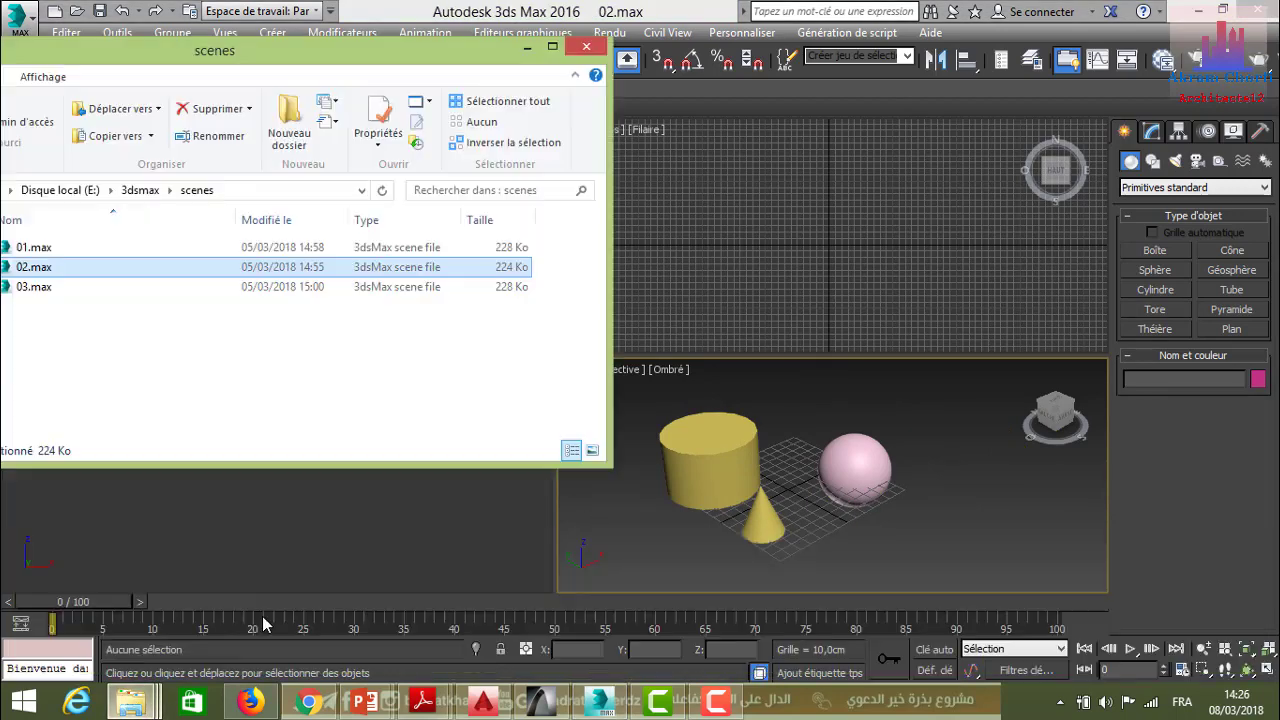
click(46, 253)
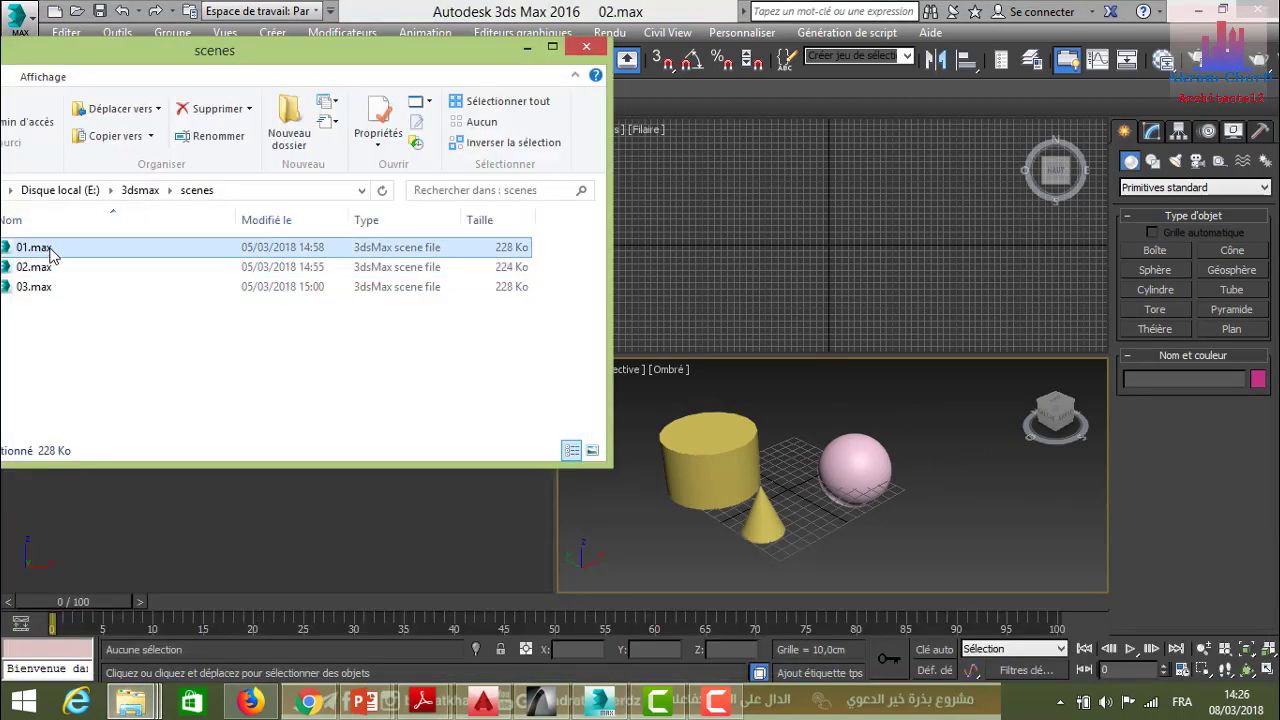
drag(49, 253, 794, 467)
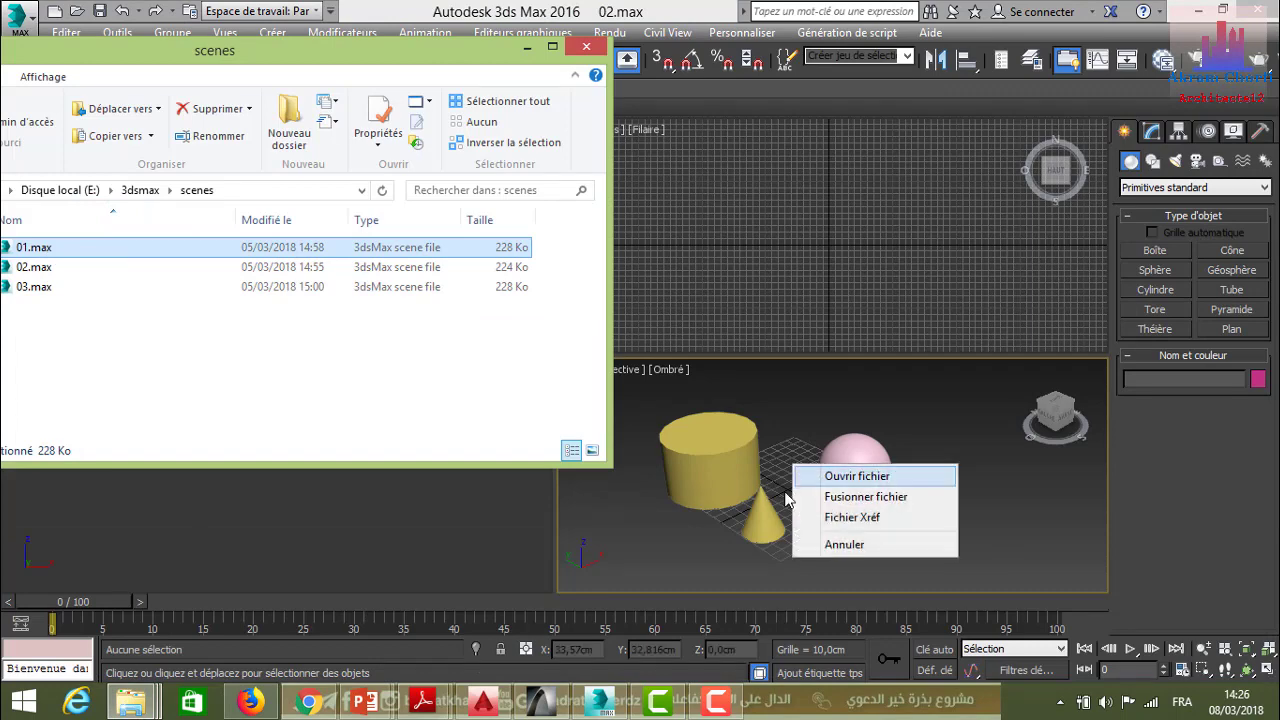
click(870, 497)
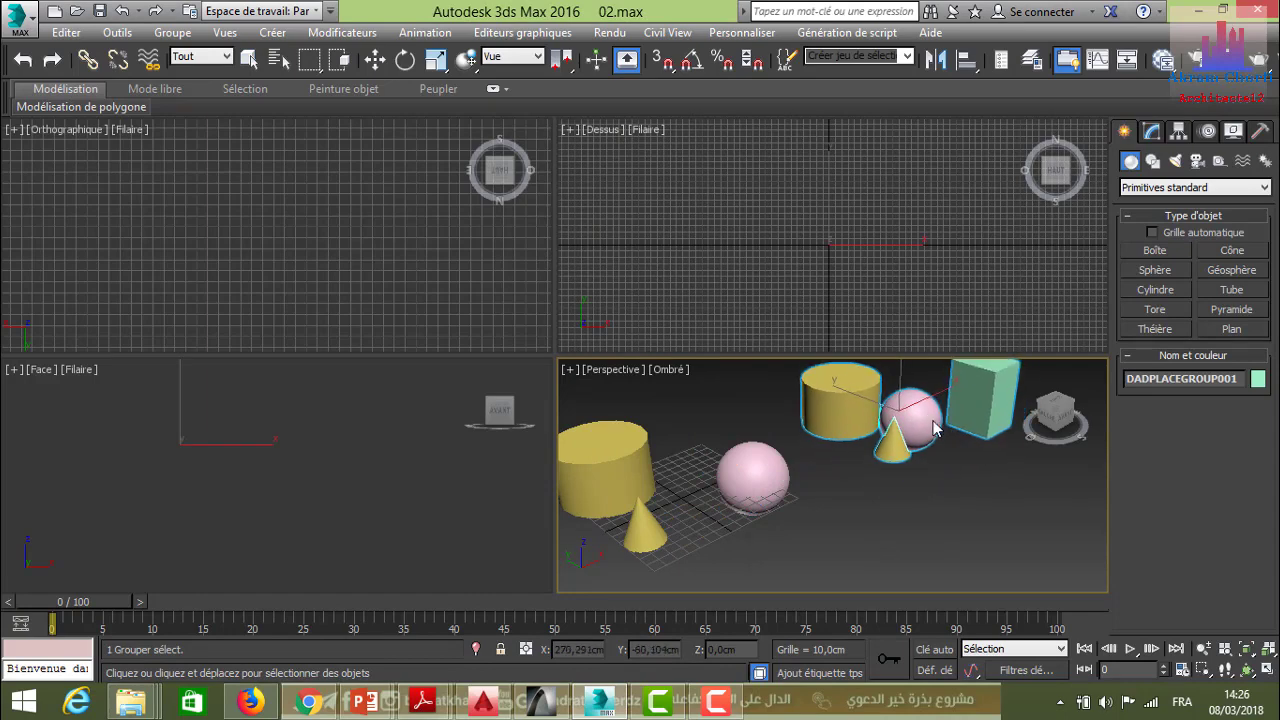
alt+middle_drag(910, 415, 940, 400)
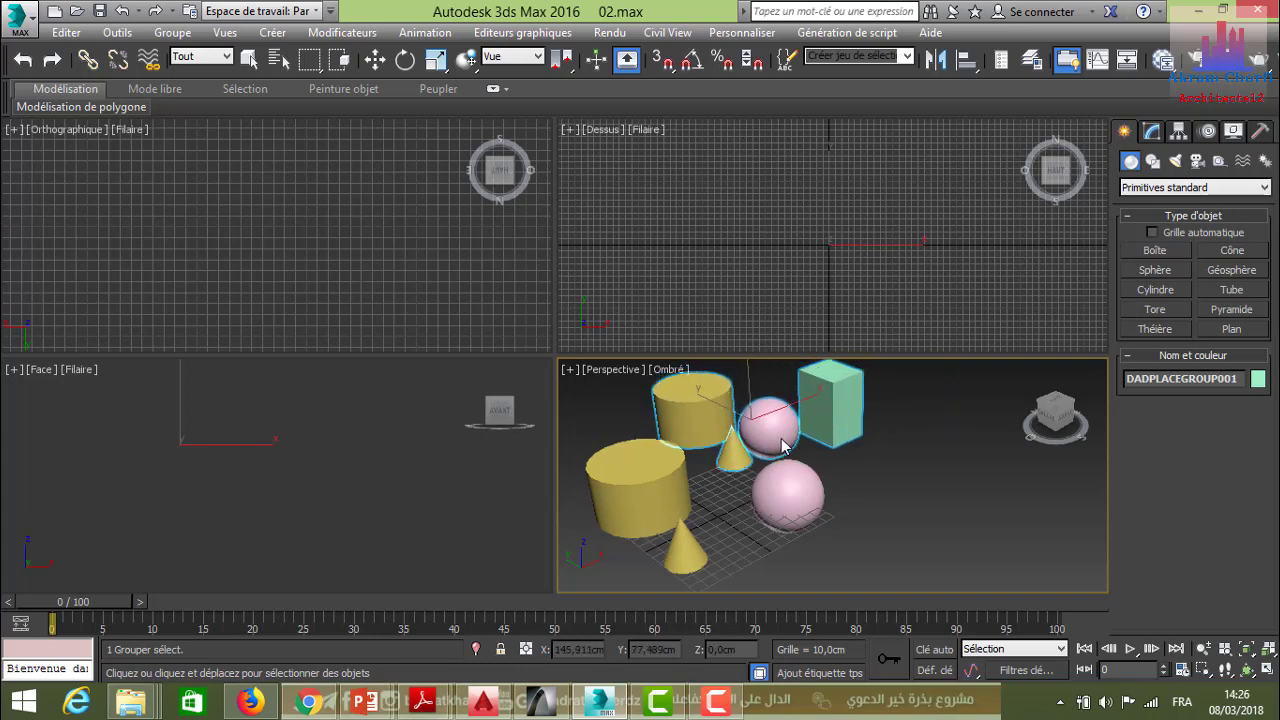
click(776, 448)
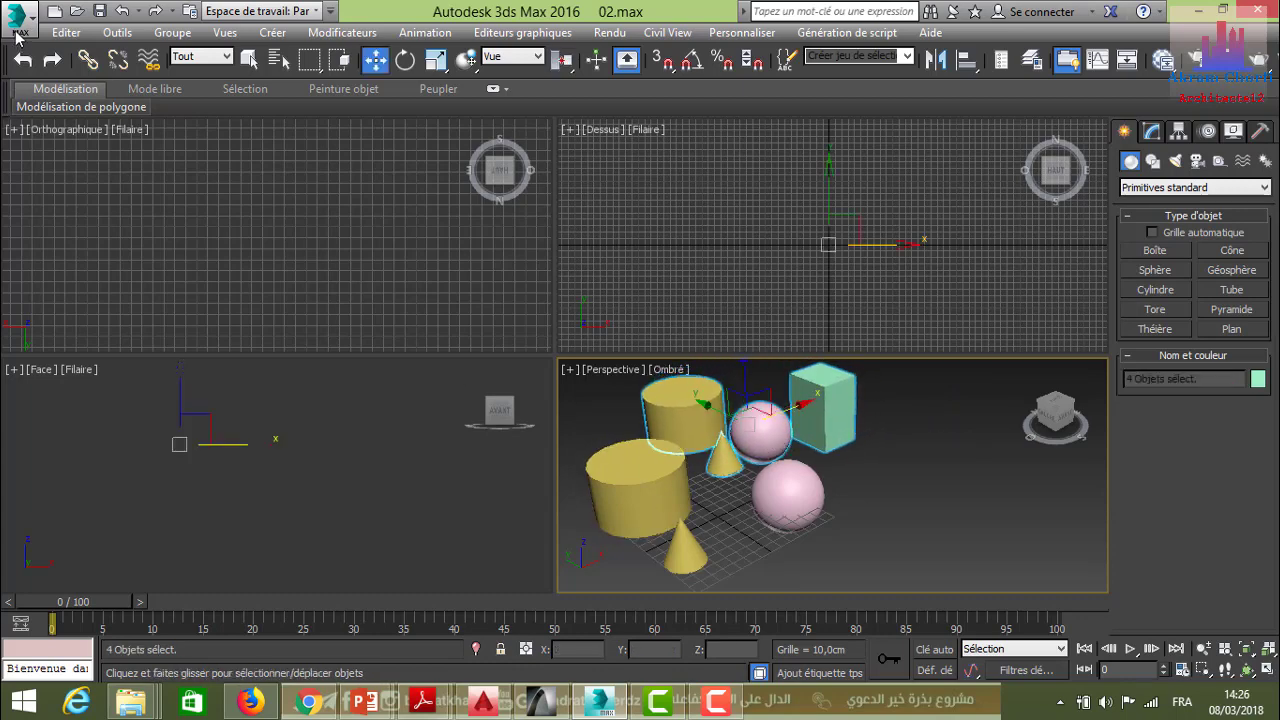
mouse_move(131, 701)
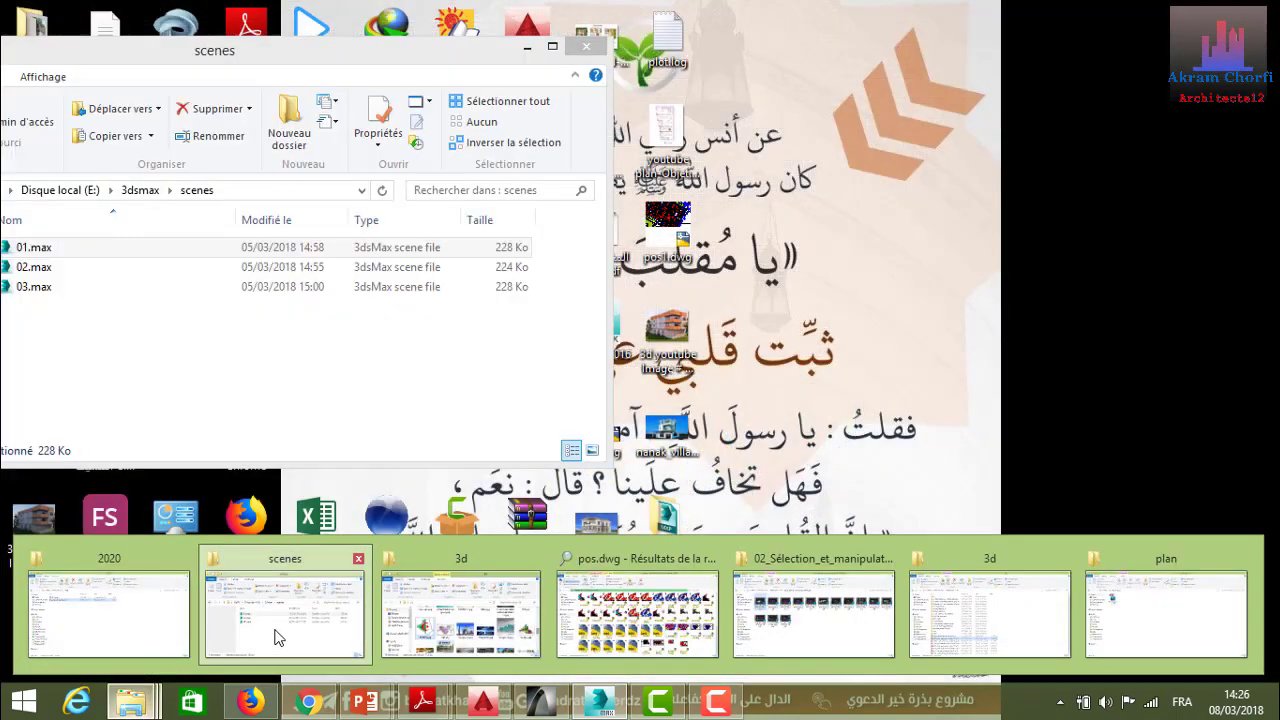
Step: Drop 02.max on the viewport and cancel, then drag 01.max onto the Perspective view
click(278, 637)
drag(62, 270, 860, 482)
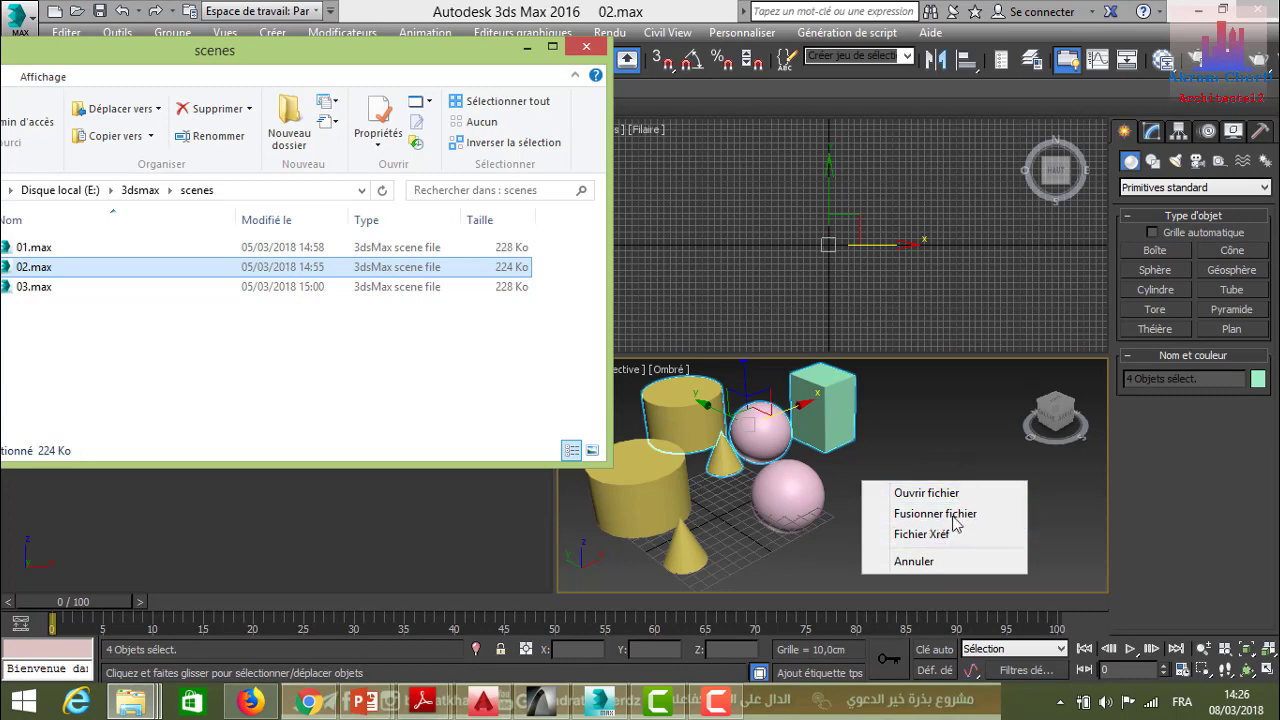
click(940, 565)
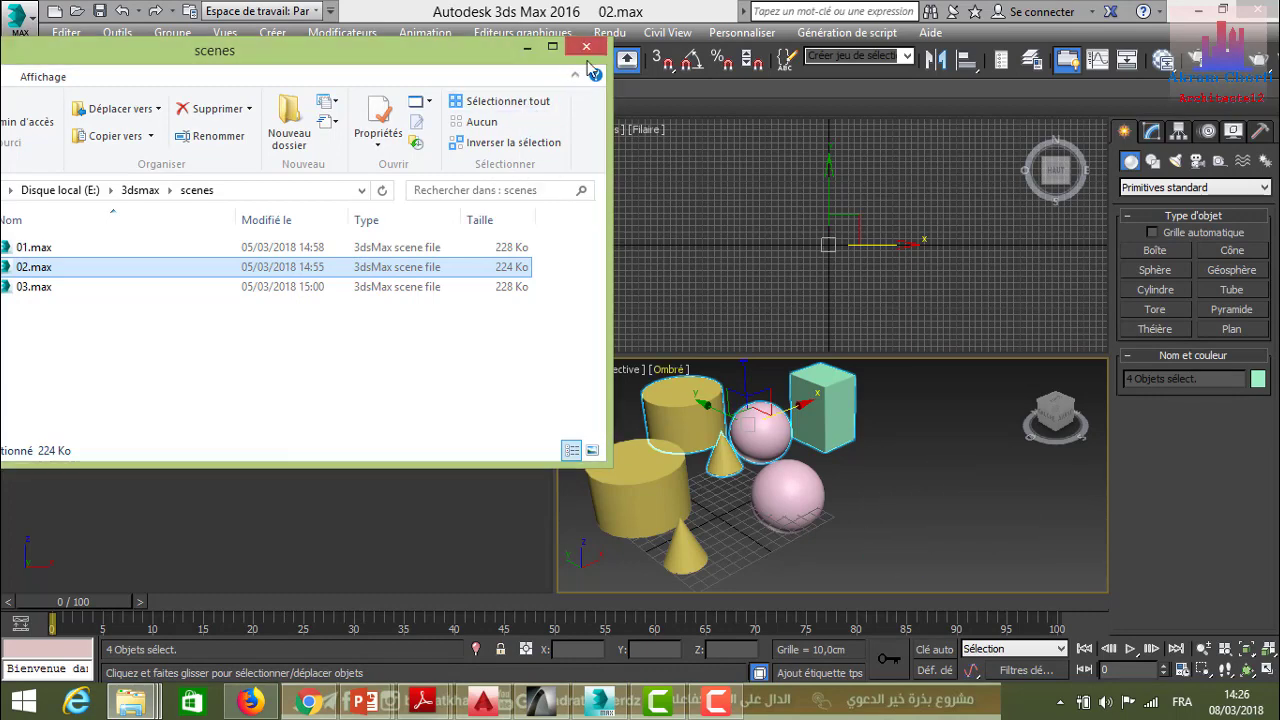
shift+click(280, 287)
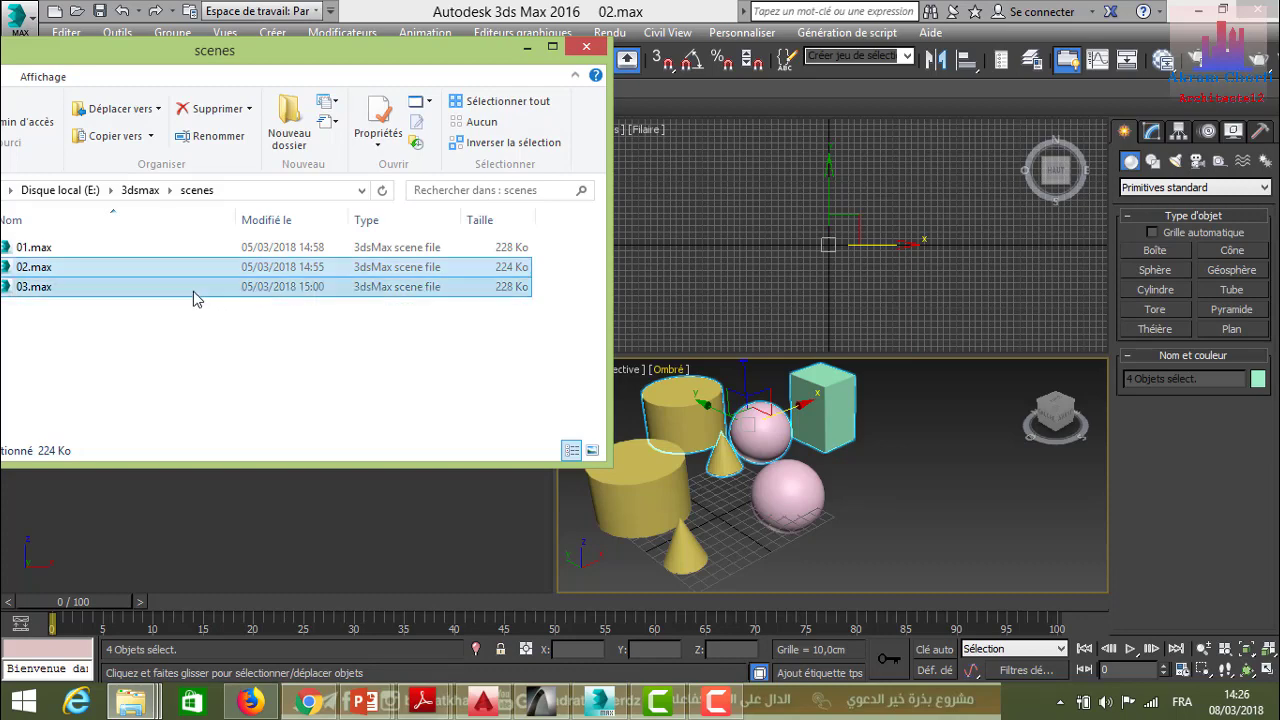
click(40, 249)
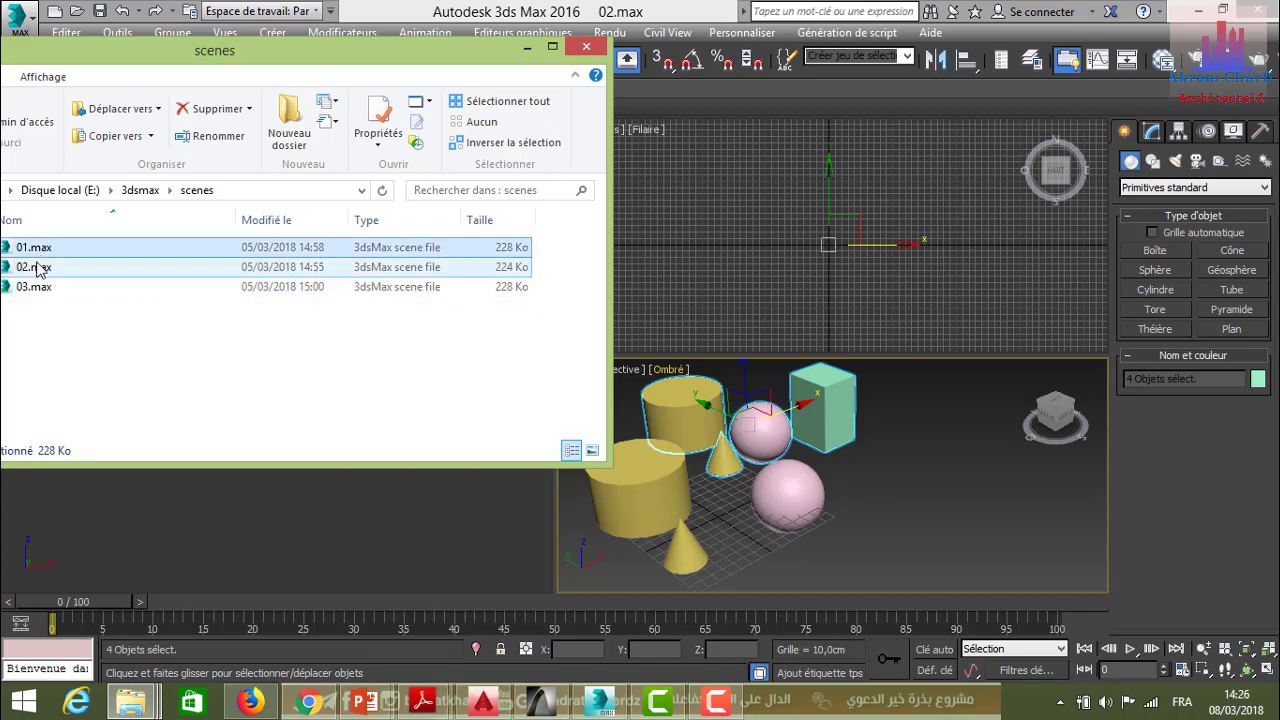
drag(38, 250, 891, 486)
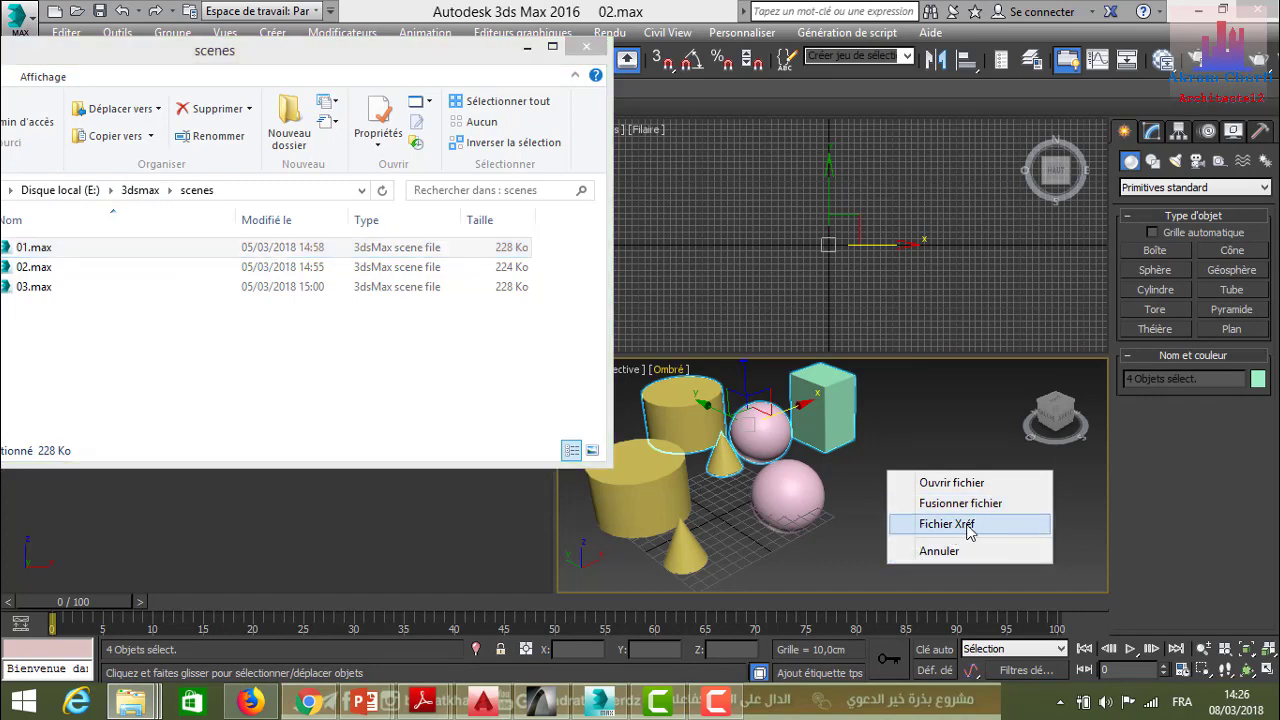
Step: Bring 01.max in as Fichier Xréf, switch to Move, and select the sphere, cylinder and cone
click(968, 530)
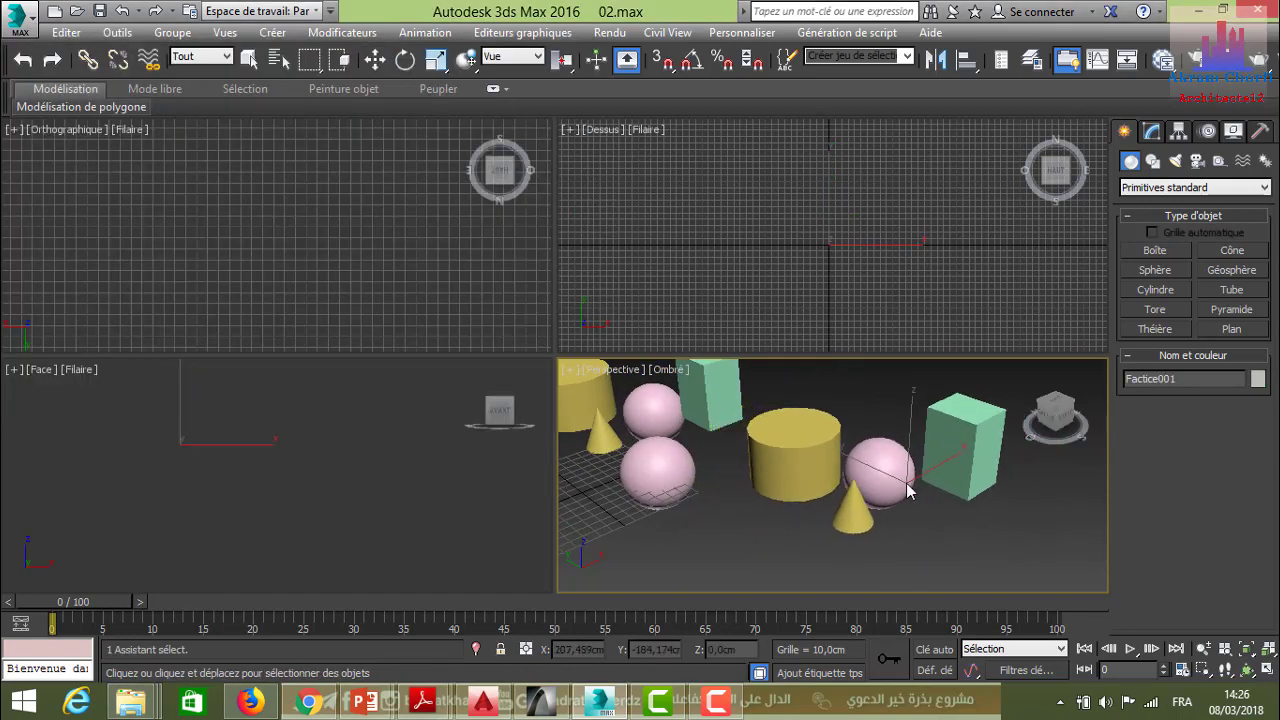
key(w)
scroll(975, 515, down, 5)
scroll(980, 515, up, 3)
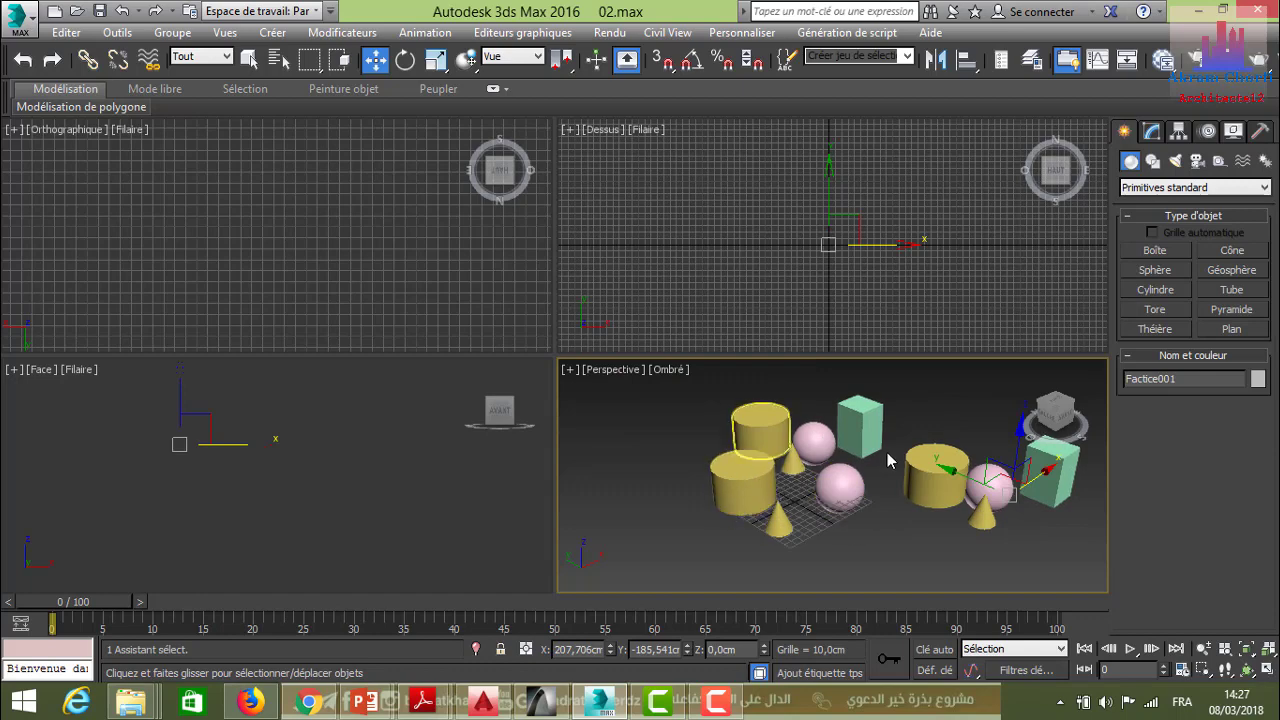
middle_drag(884, 462, 832, 473)
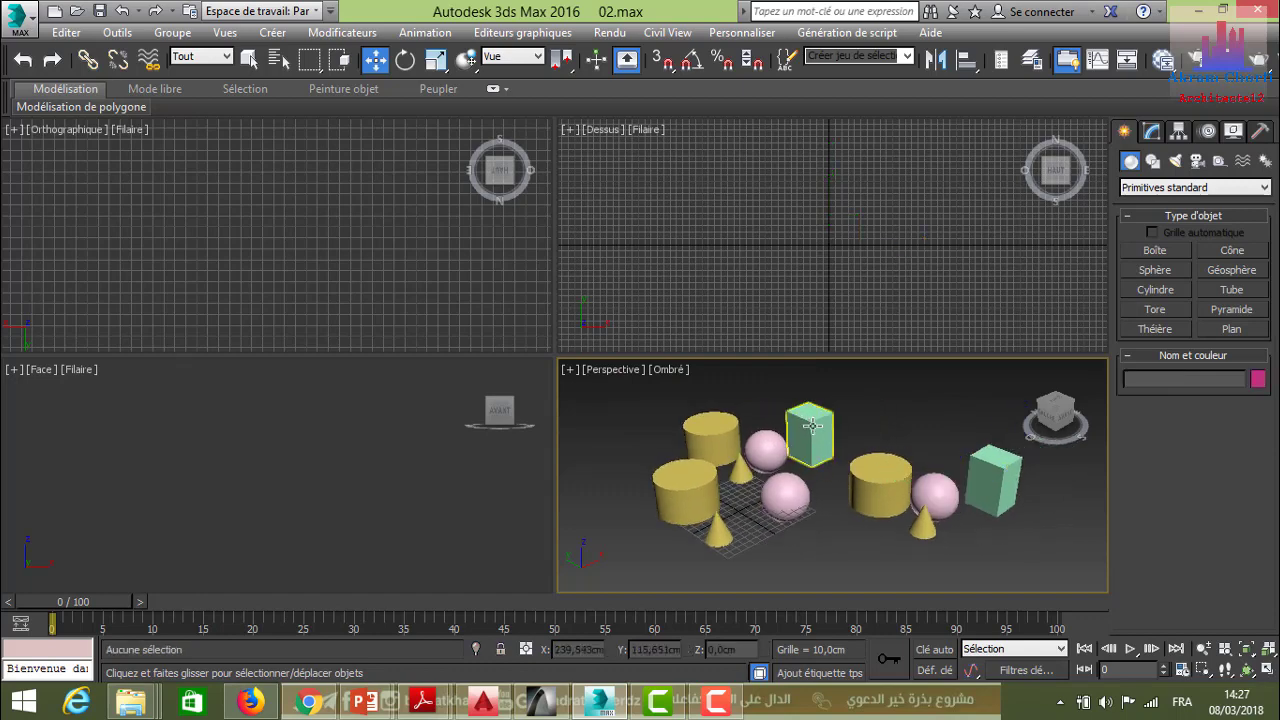
click(766, 449)
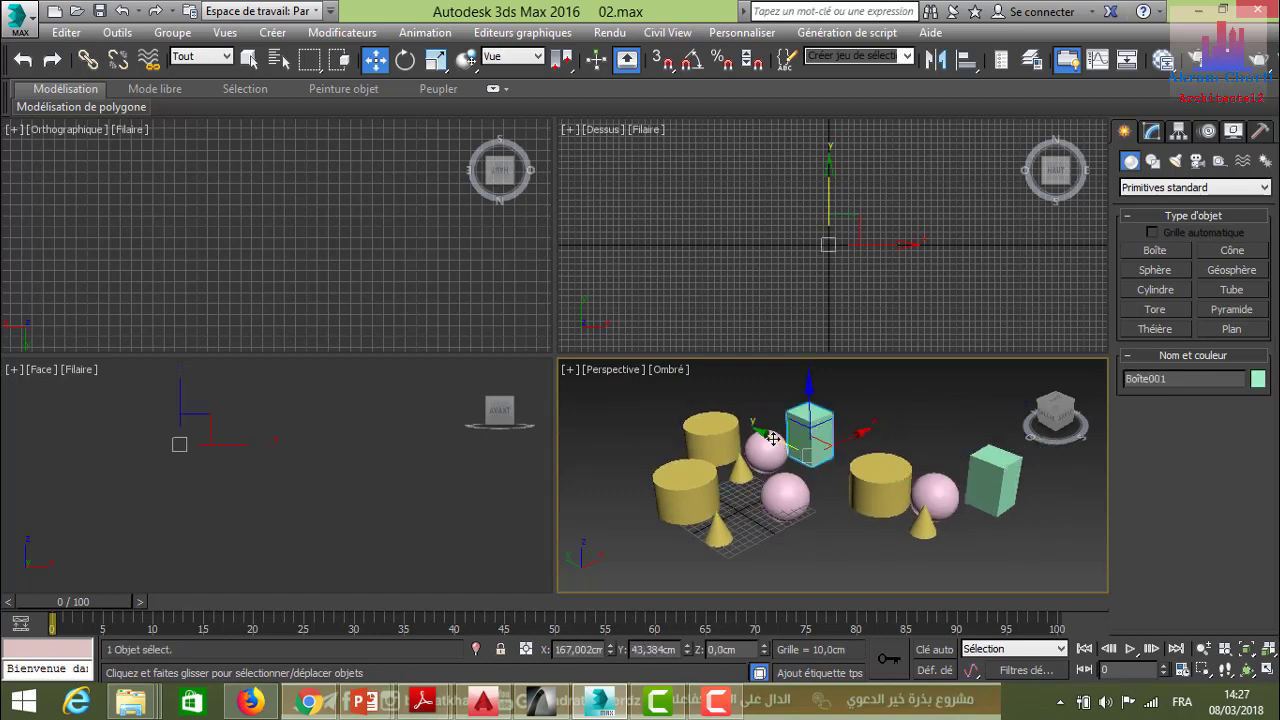
click(701, 433)
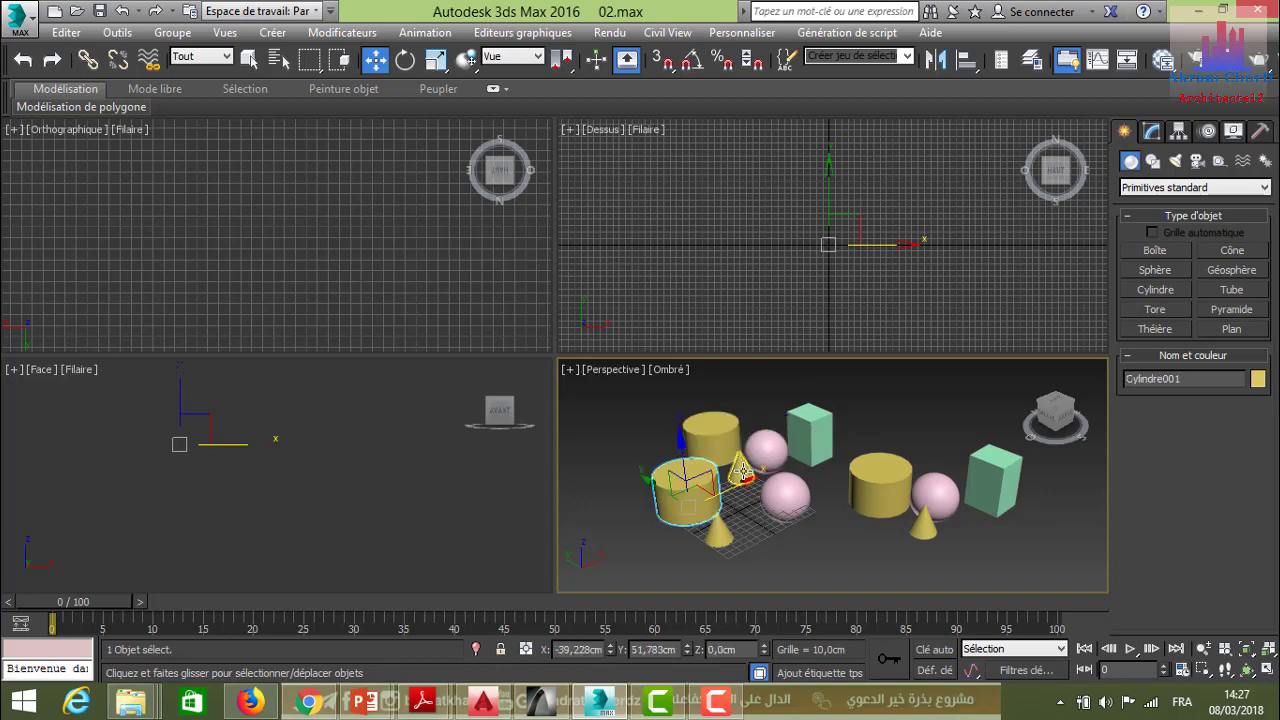
click(740, 466)
middle_drag(789, 493, 700, 505)
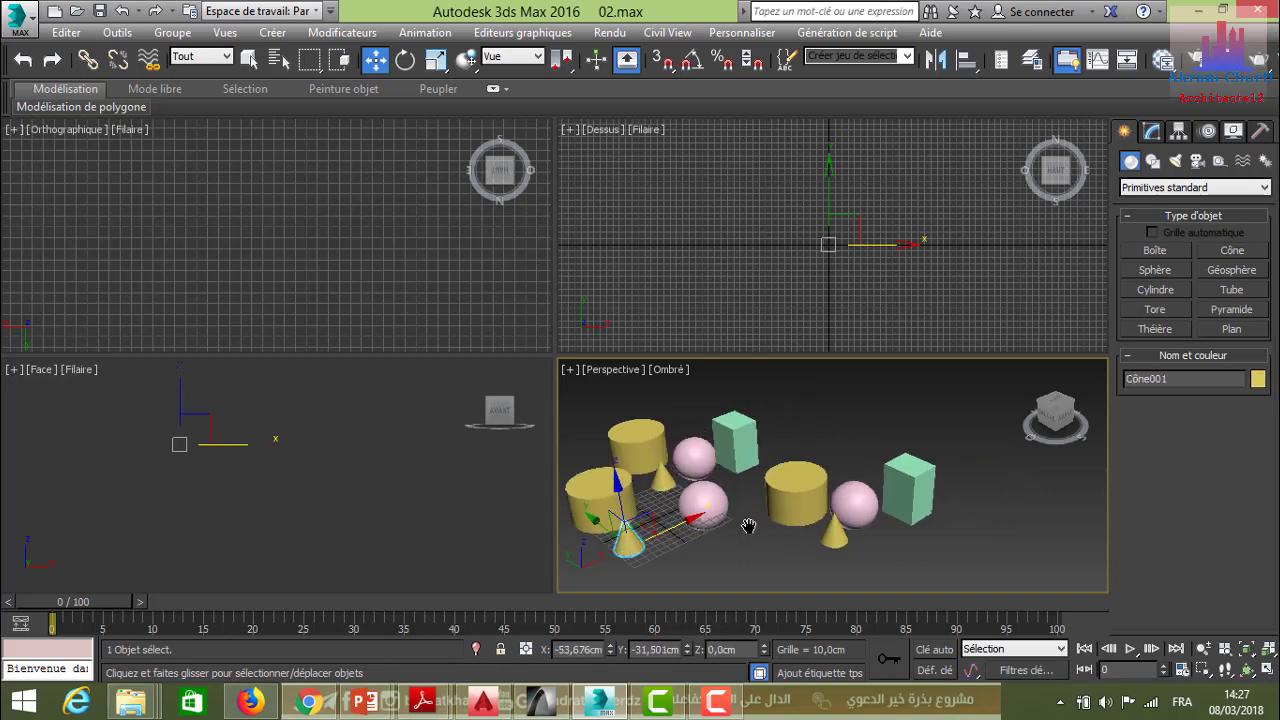
click(812, 503)
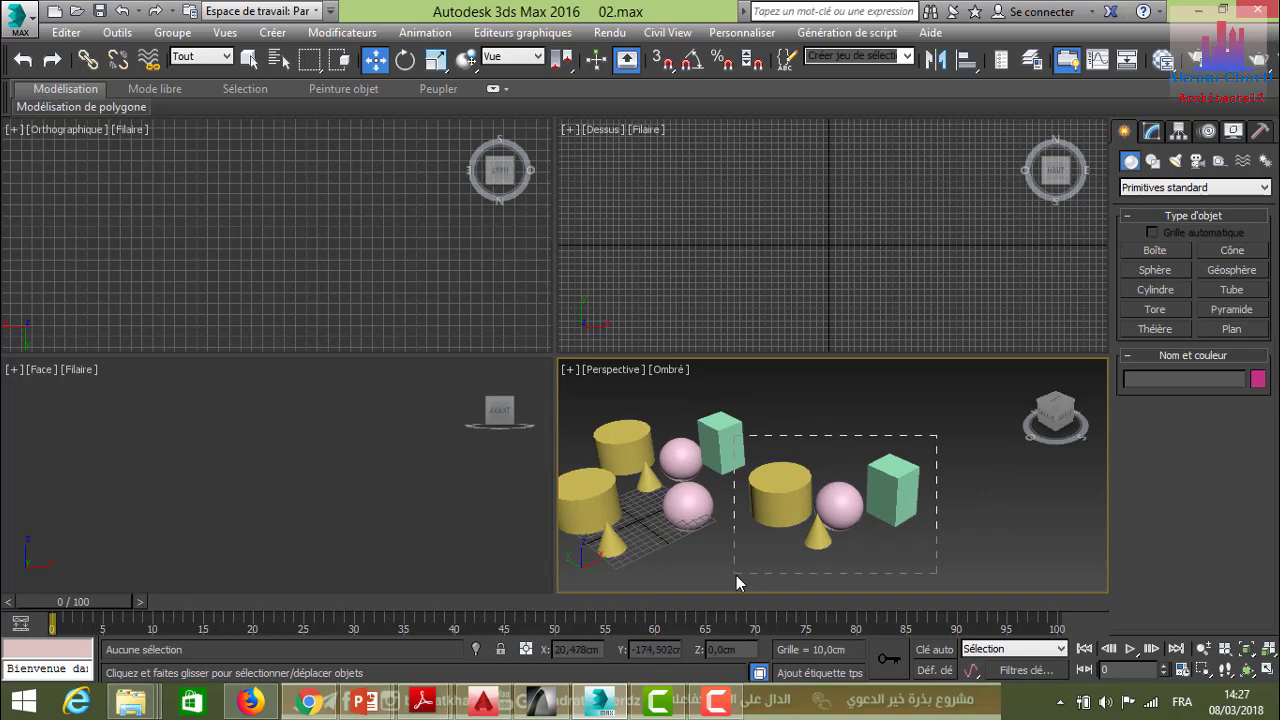
Step: Delete the Factice001 dummy and the eight left-hand objects, then zoom to frame the rest
drag(737, 582, 763, 562)
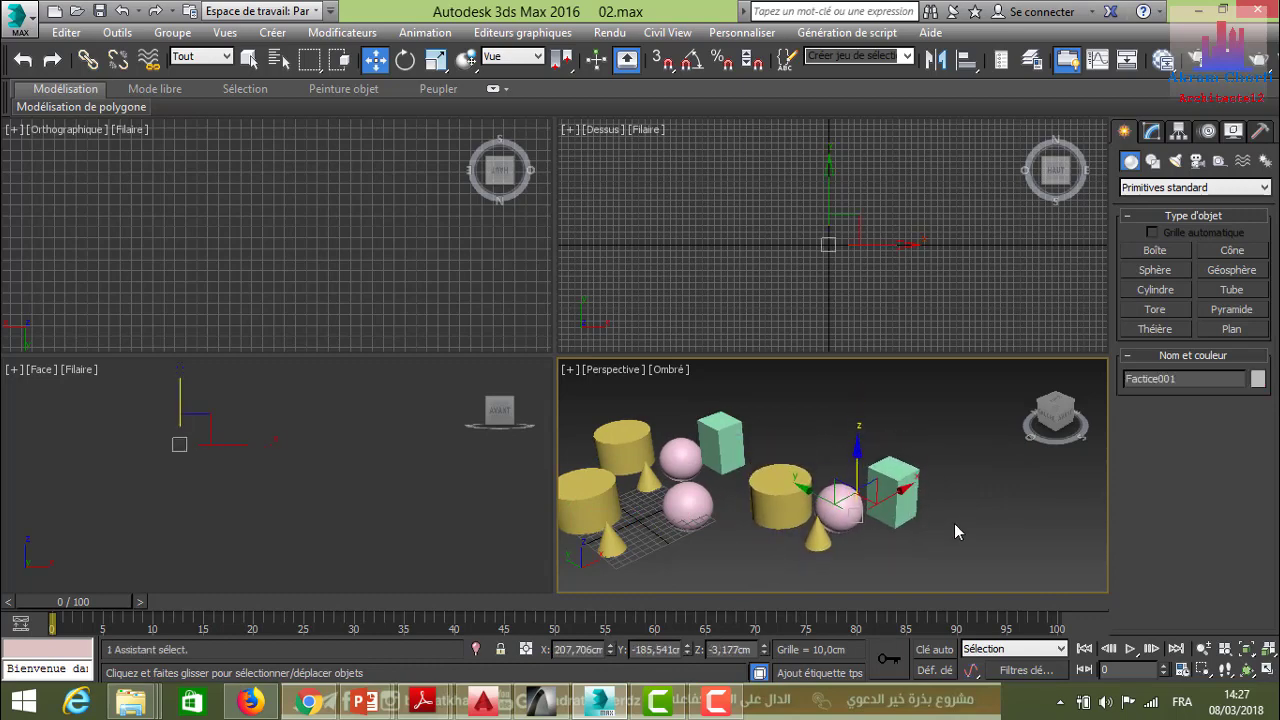
key(Delete)
scroll(894, 528, up, 1)
scroll(894, 500, down, 3)
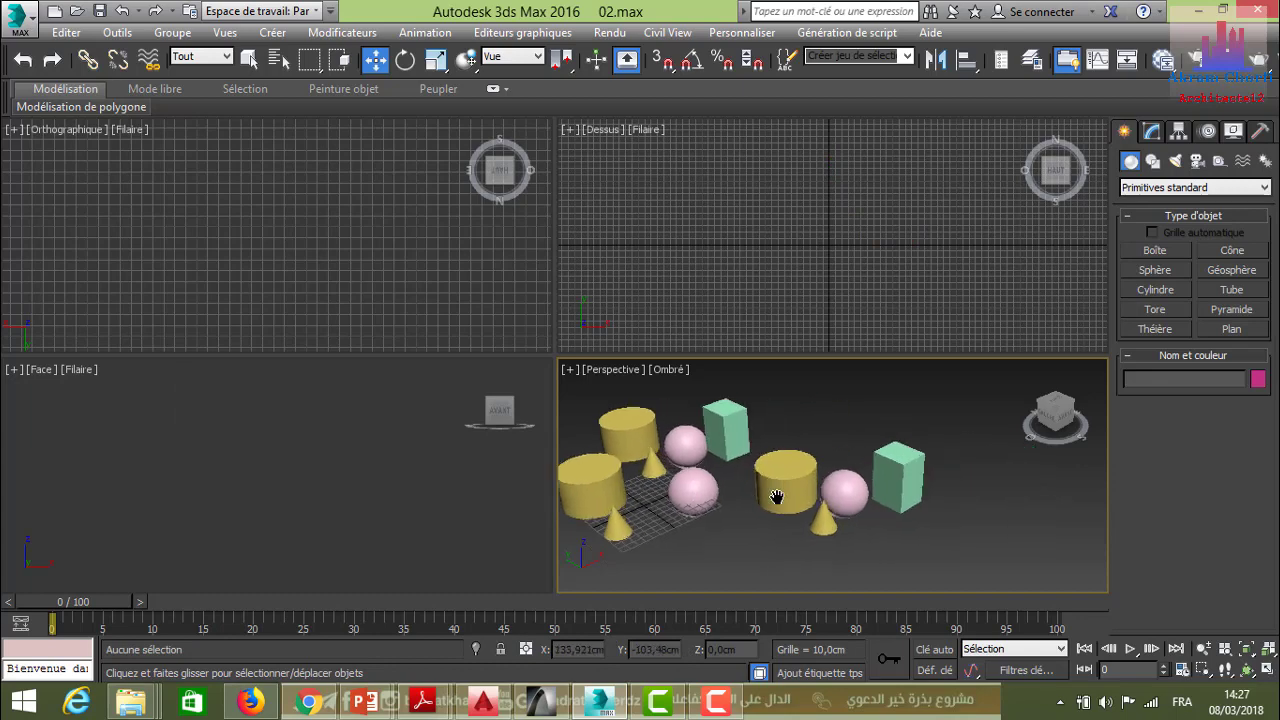
scroll(912, 436, down, 3)
drag(840, 405, 702, 524)
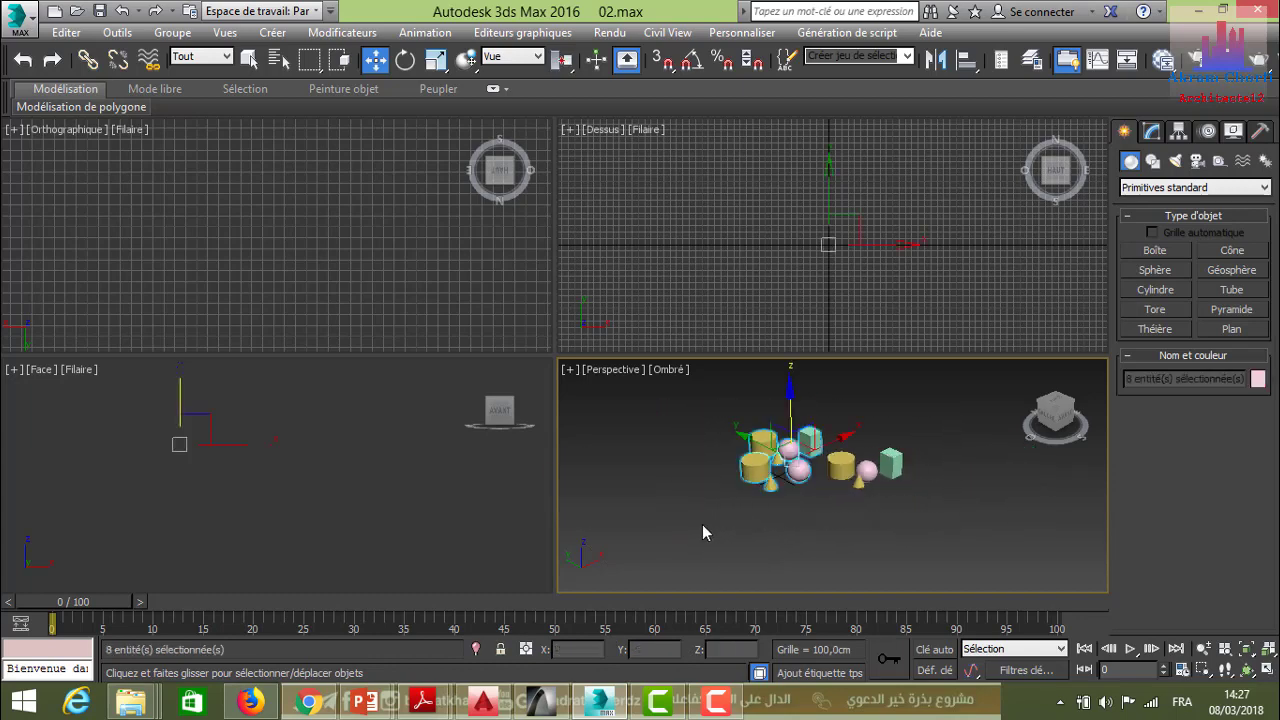
key(Delete)
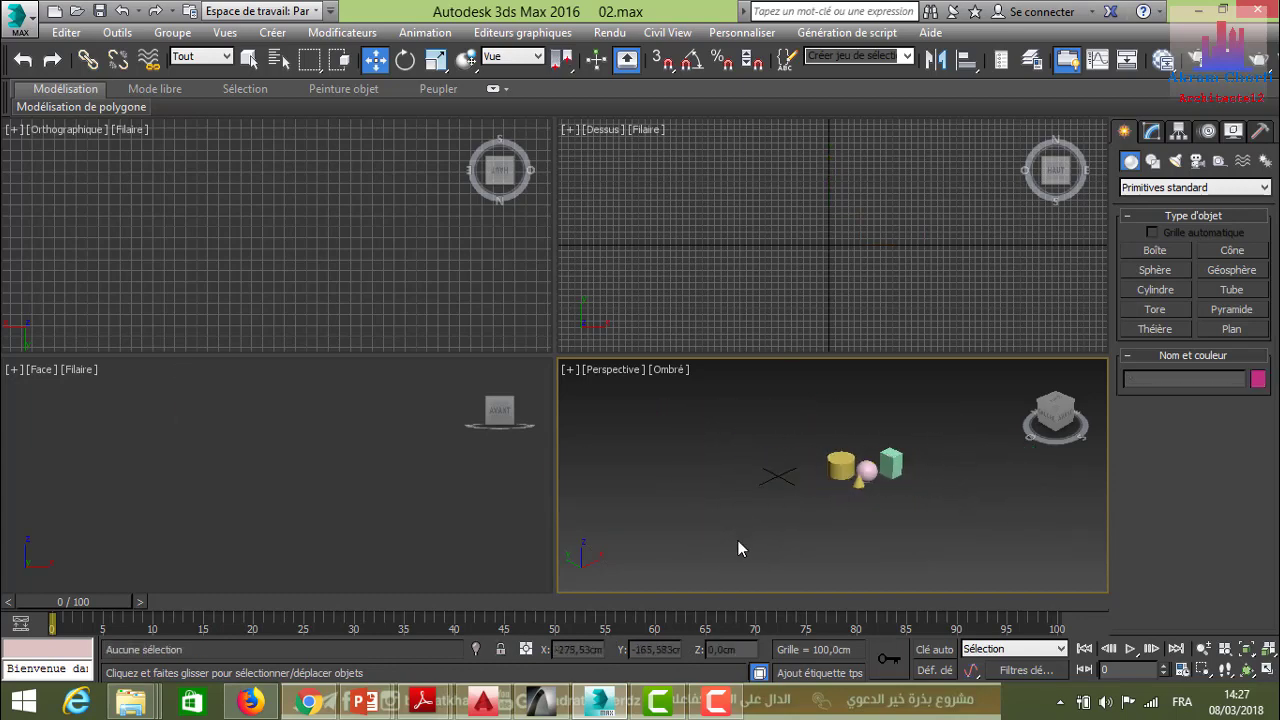
key(z)
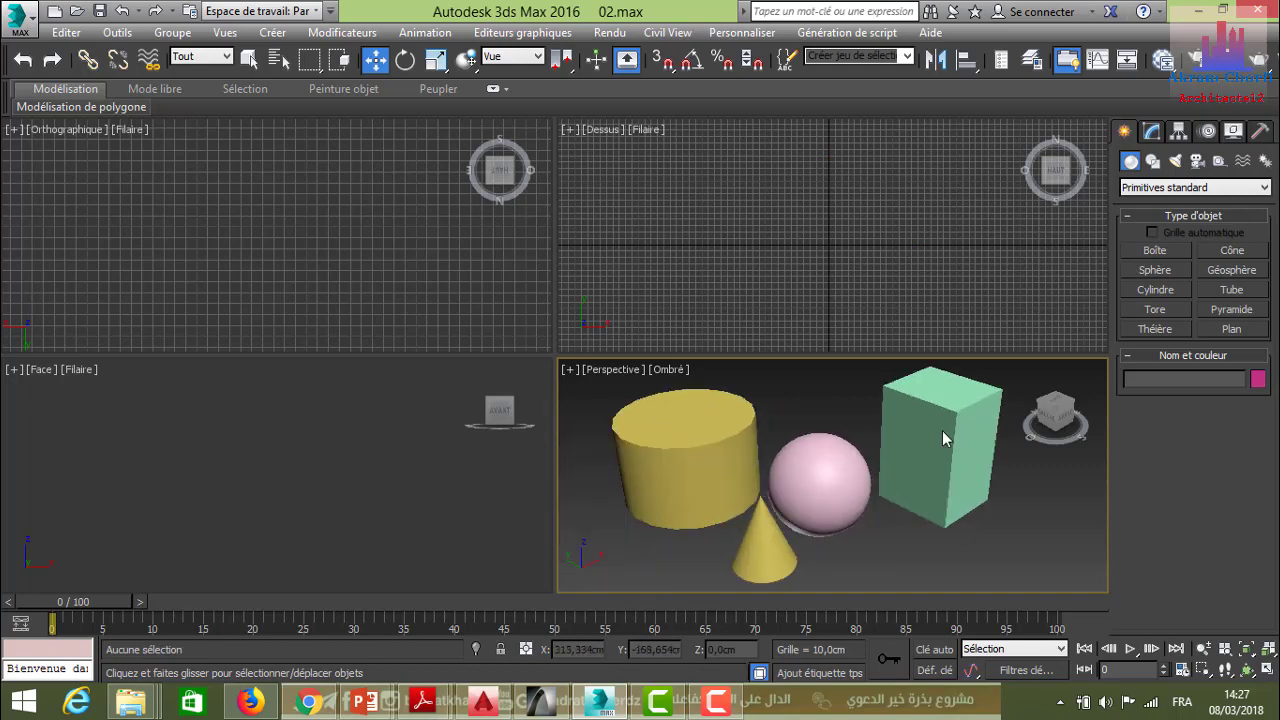
scroll(942, 438, down, 5)
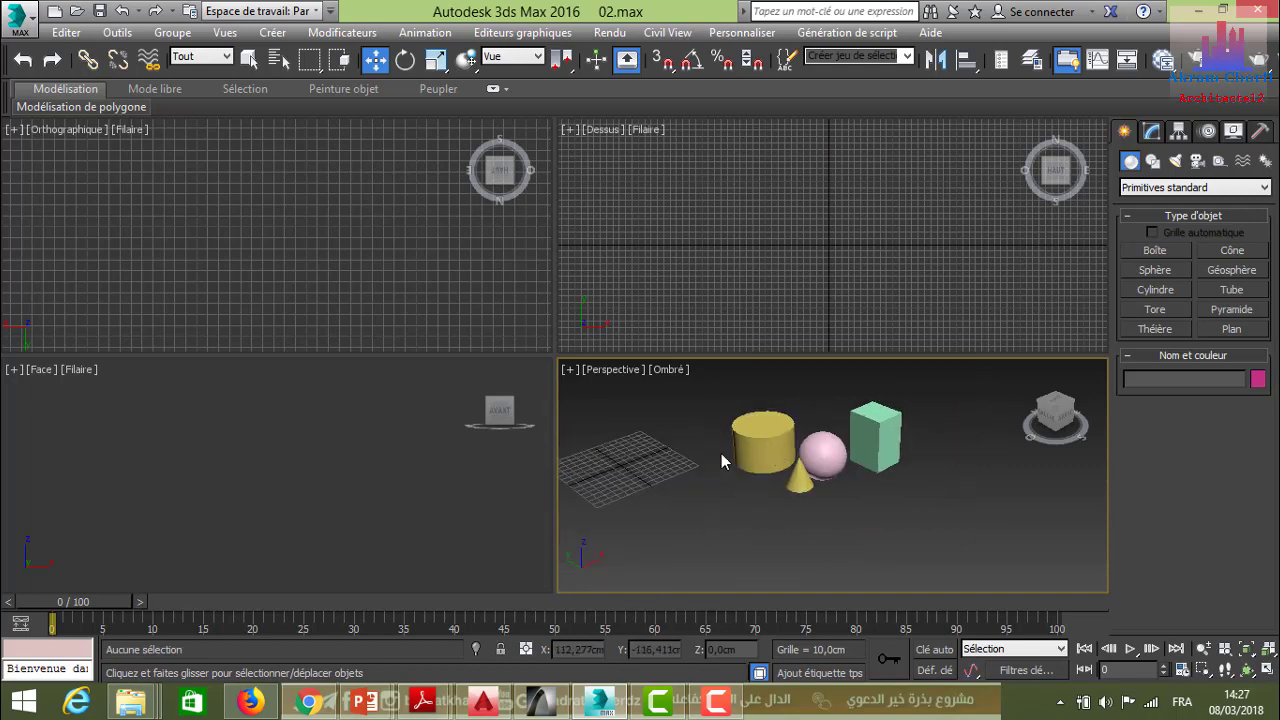
Step: Start a Nouvelle scène vierge without saving 02.max, then pan the empty grid to fill the Perspective view
click(55, 11)
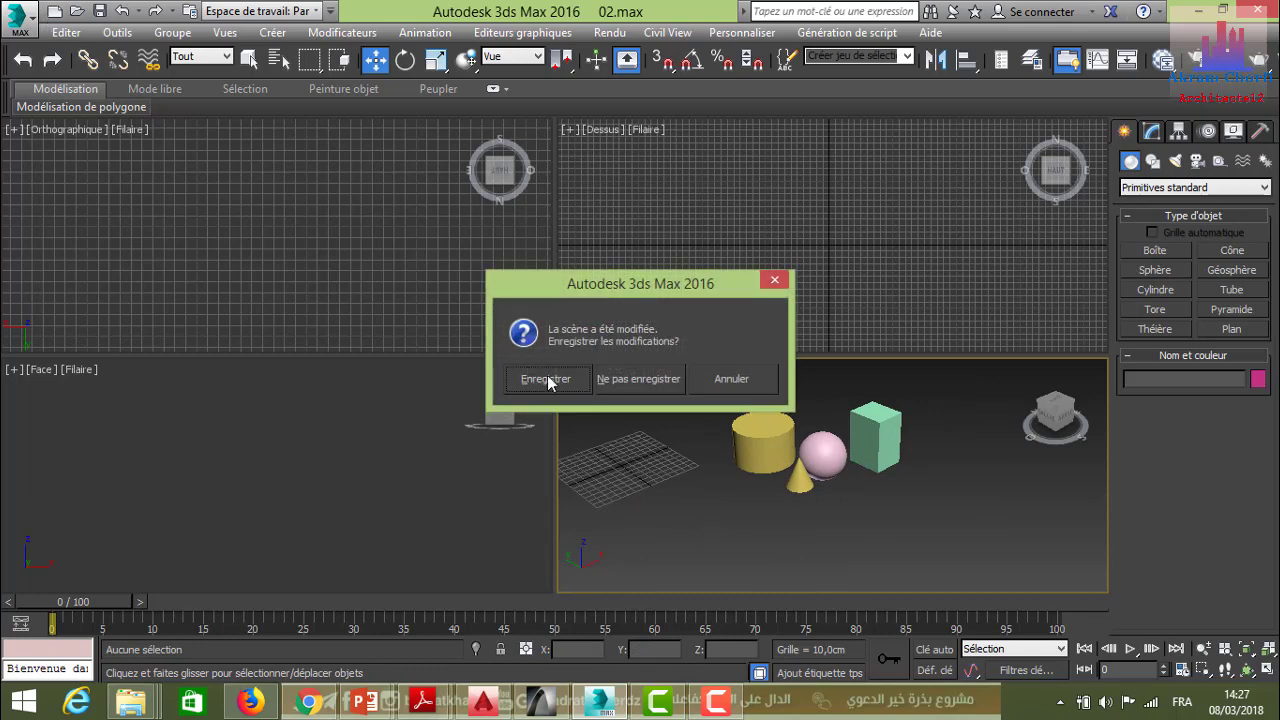
click(620, 379)
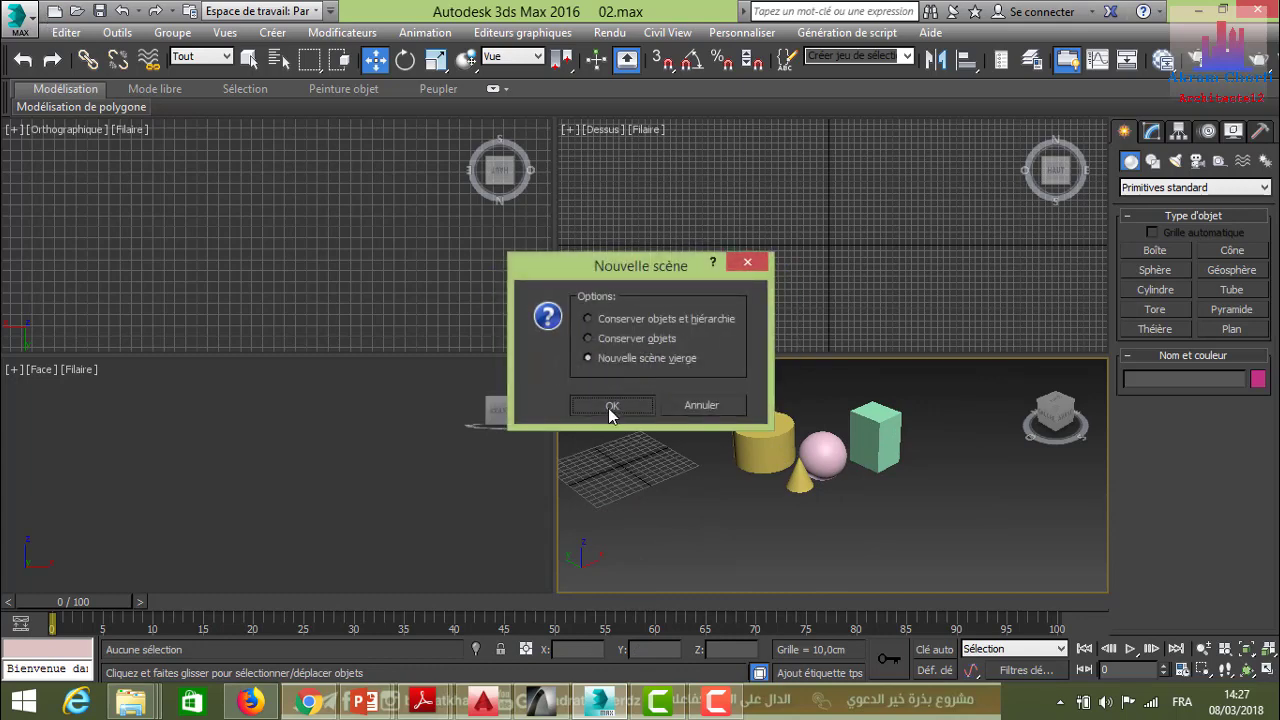
click(610, 406)
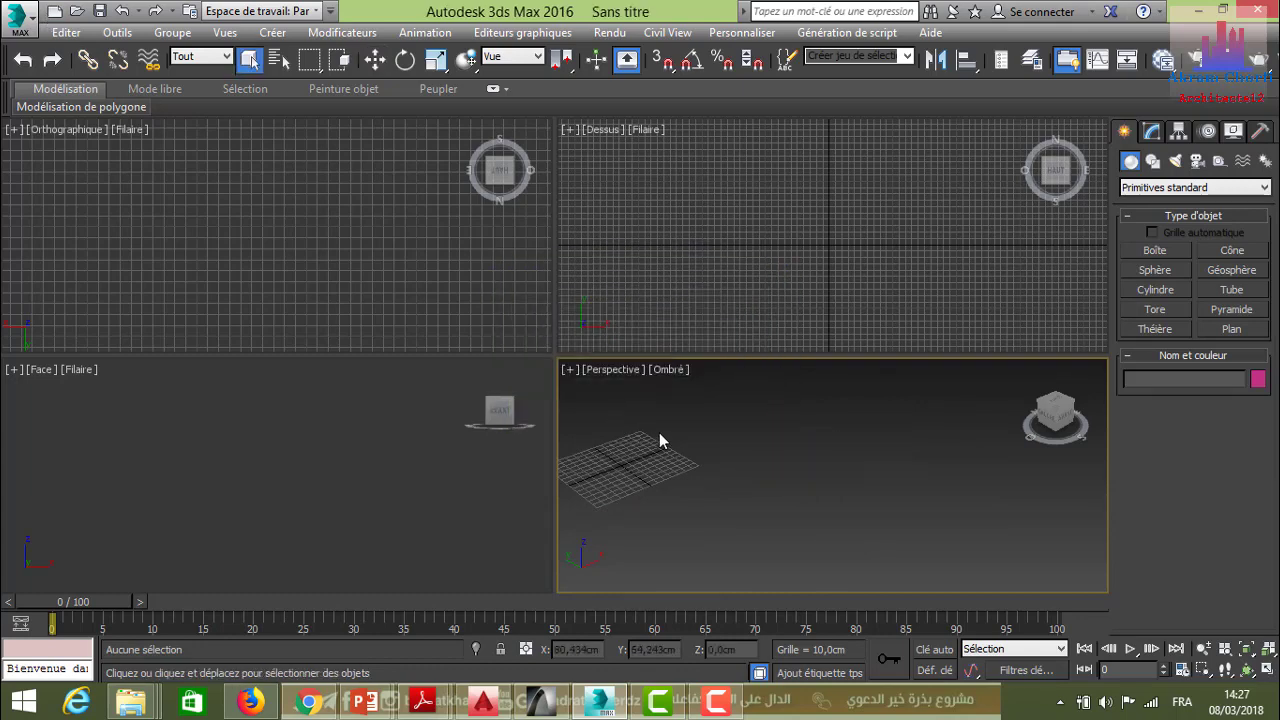
middle_drag(611, 407, 813, 474)
scroll(746, 499, up, 4)
middle_drag(746, 499, 741, 485)
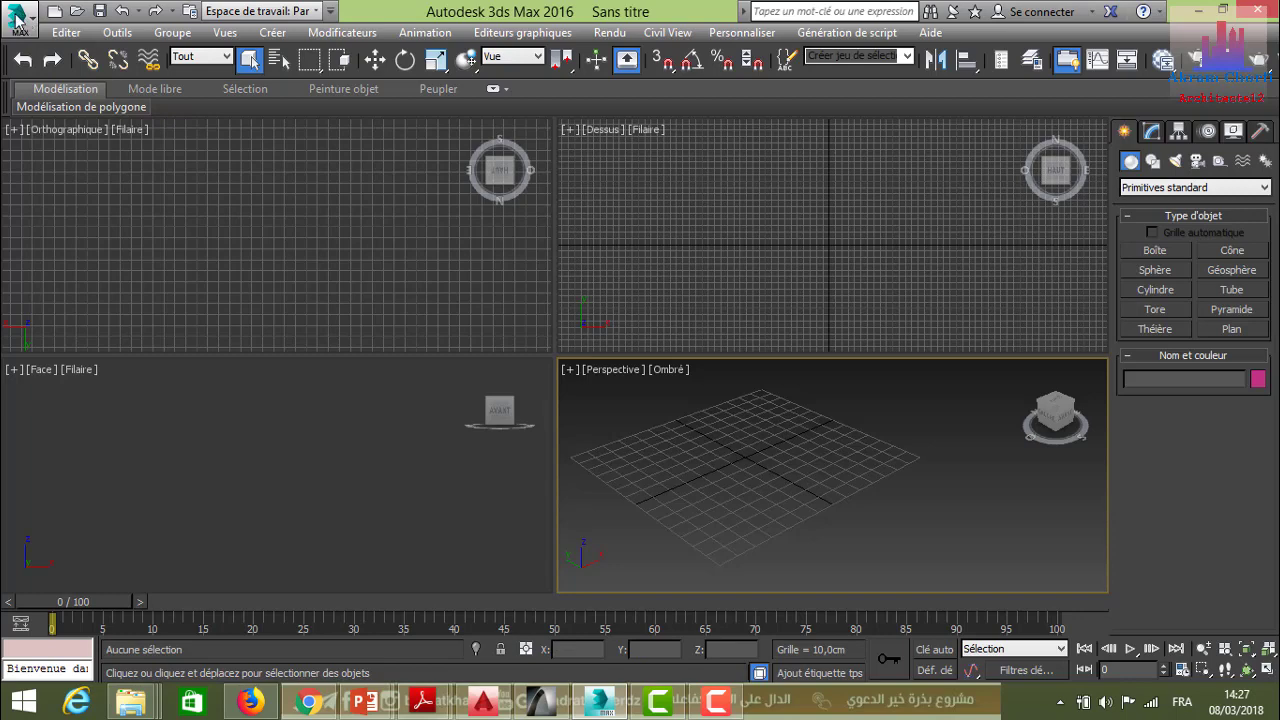
Step: Draw box Boîte001 and sphere Sphère001 (radius 40,893cm) beside it, then open the application menu
click(1155, 250)
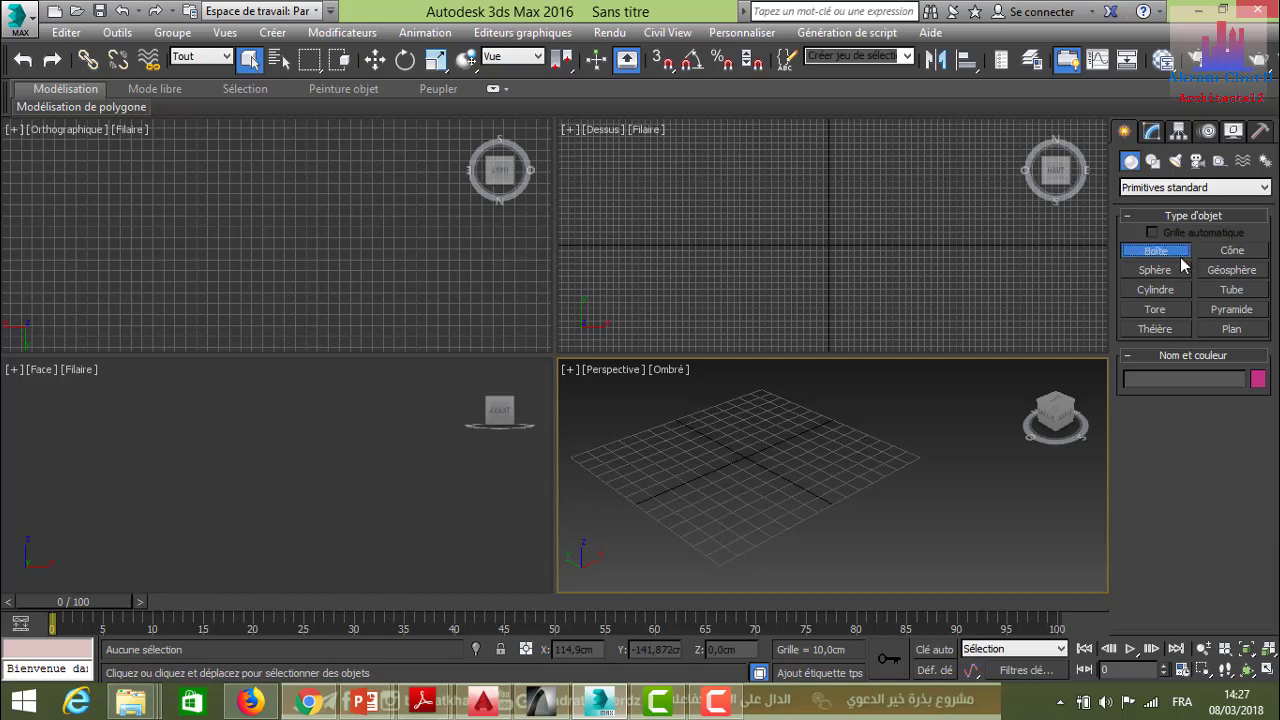
drag(843, 437, 792, 466)
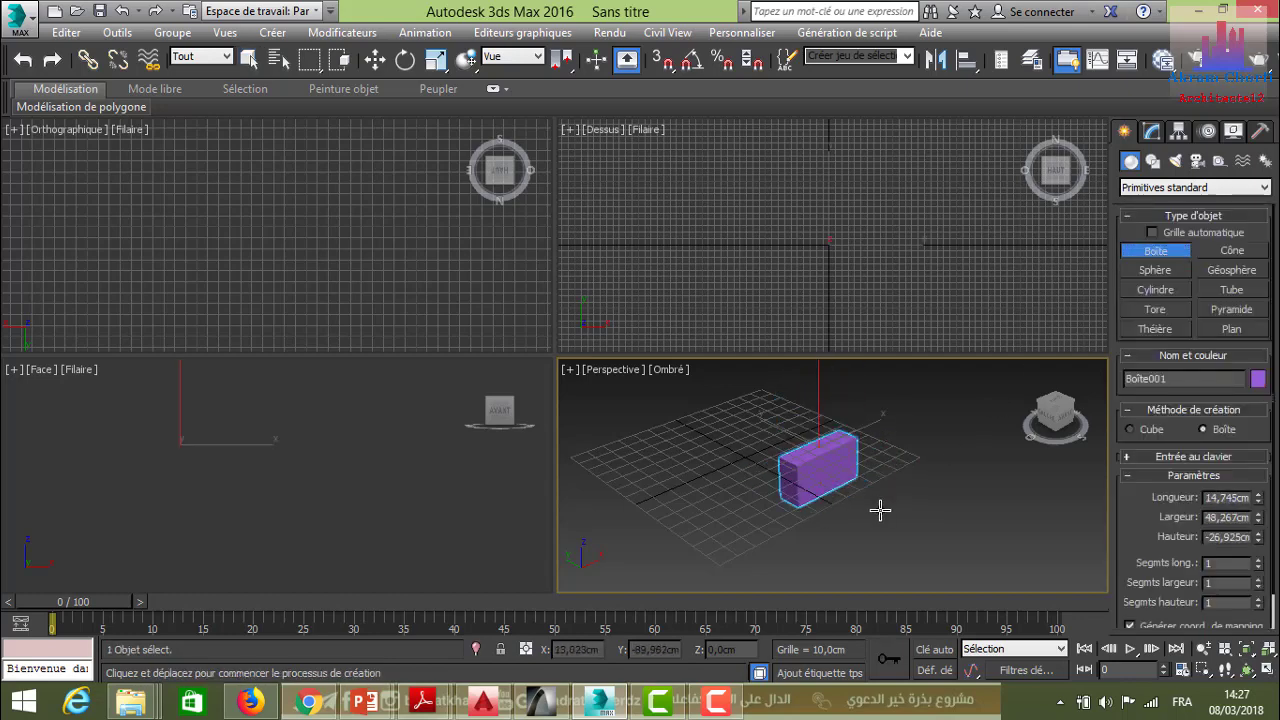
click(855, 395)
click(1155, 270)
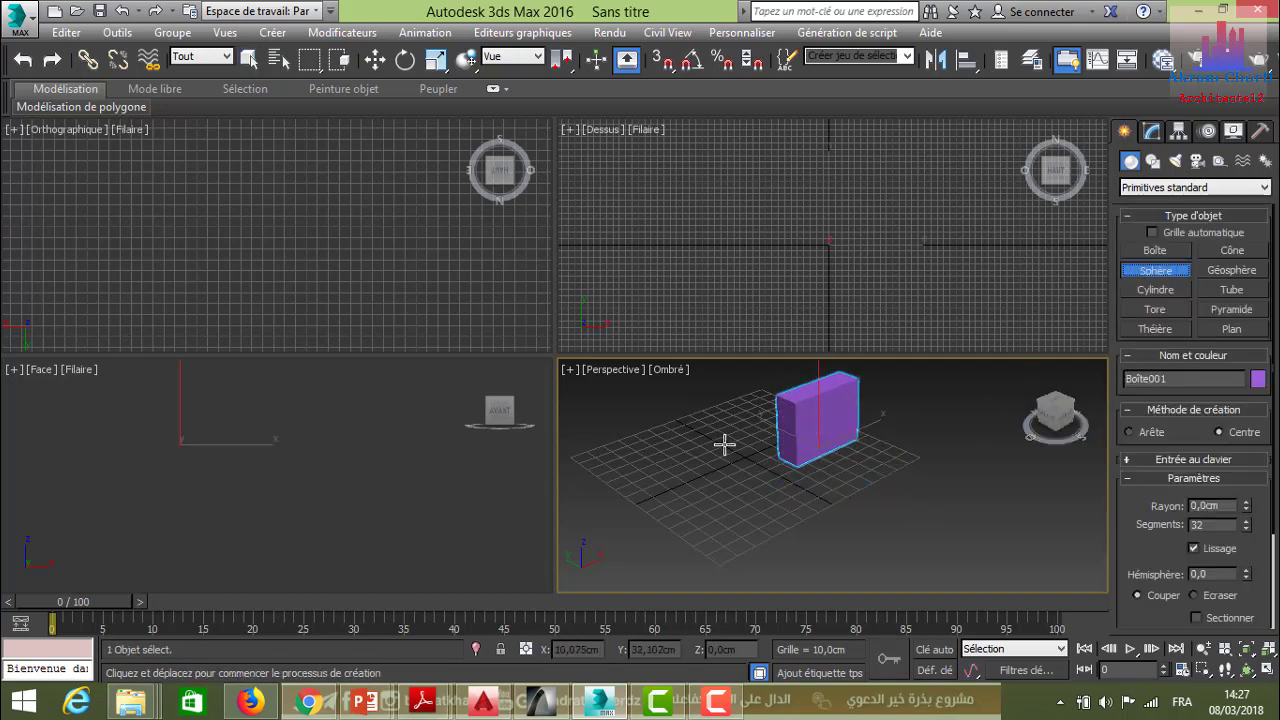
drag(720, 443, 738, 452)
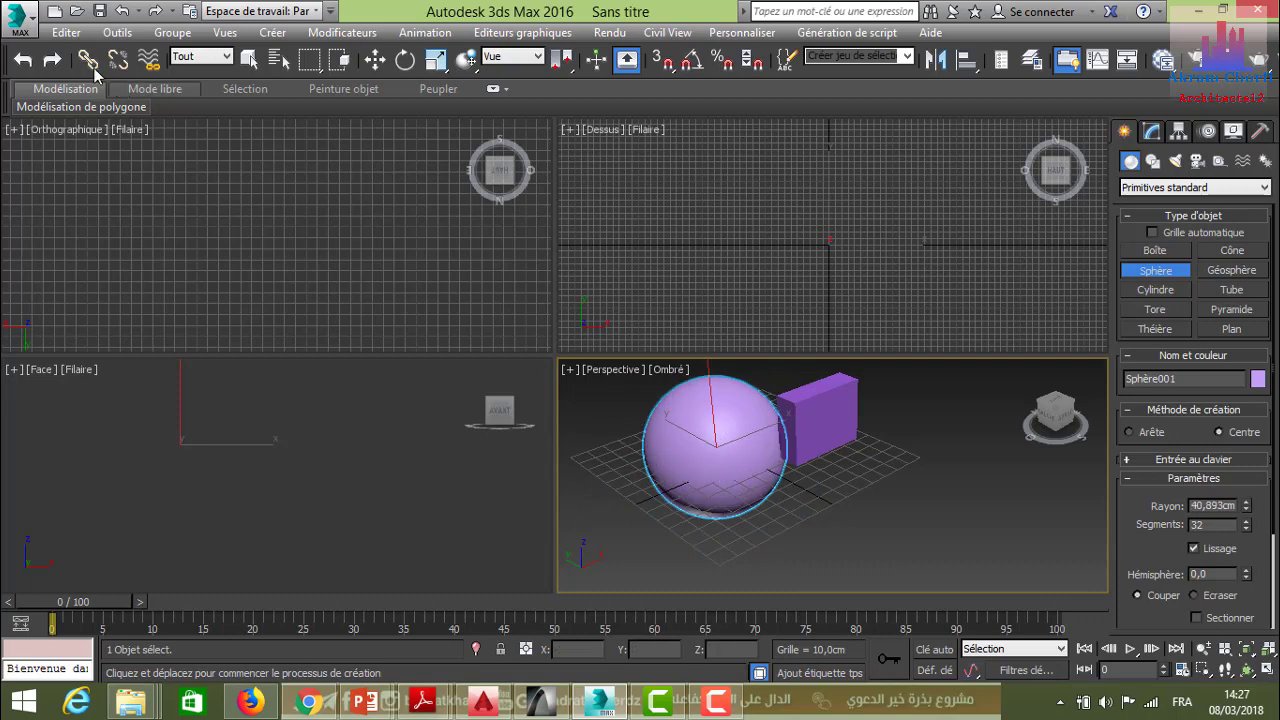
click(9, 21)
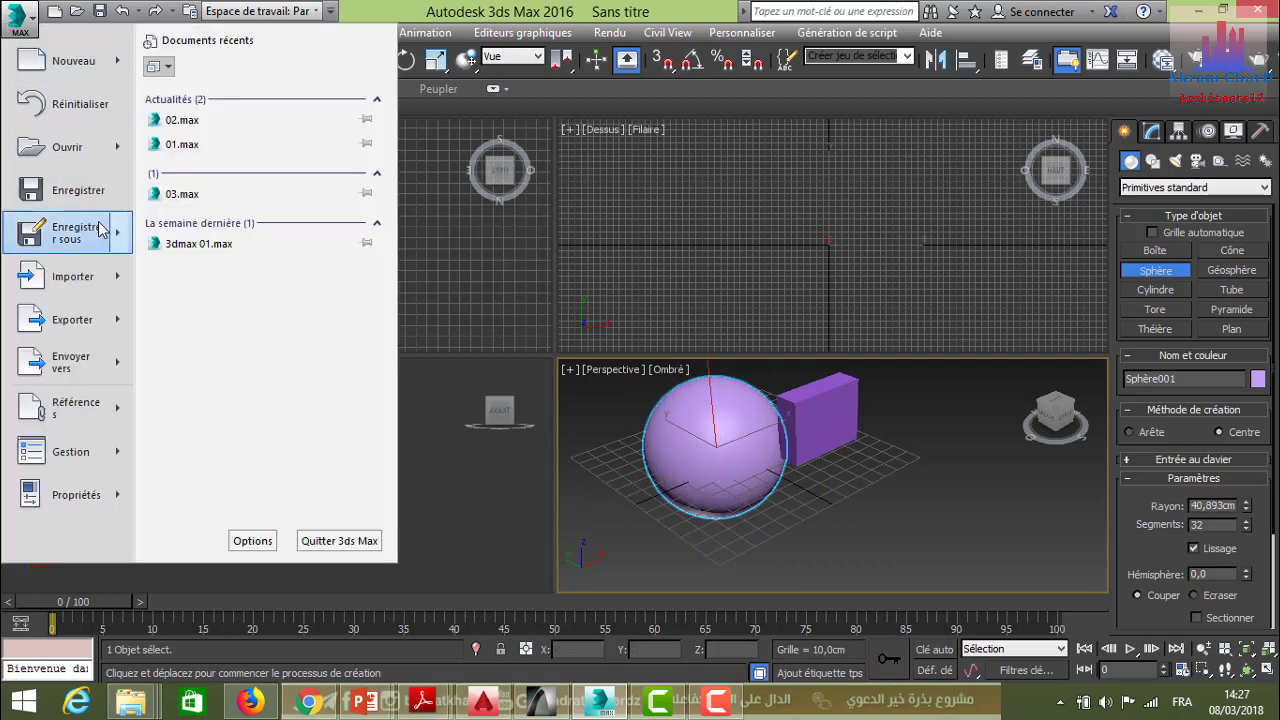
Step: Open Enregistrer fichier sous, look through the Type list, then cancel without saving
click(63, 238)
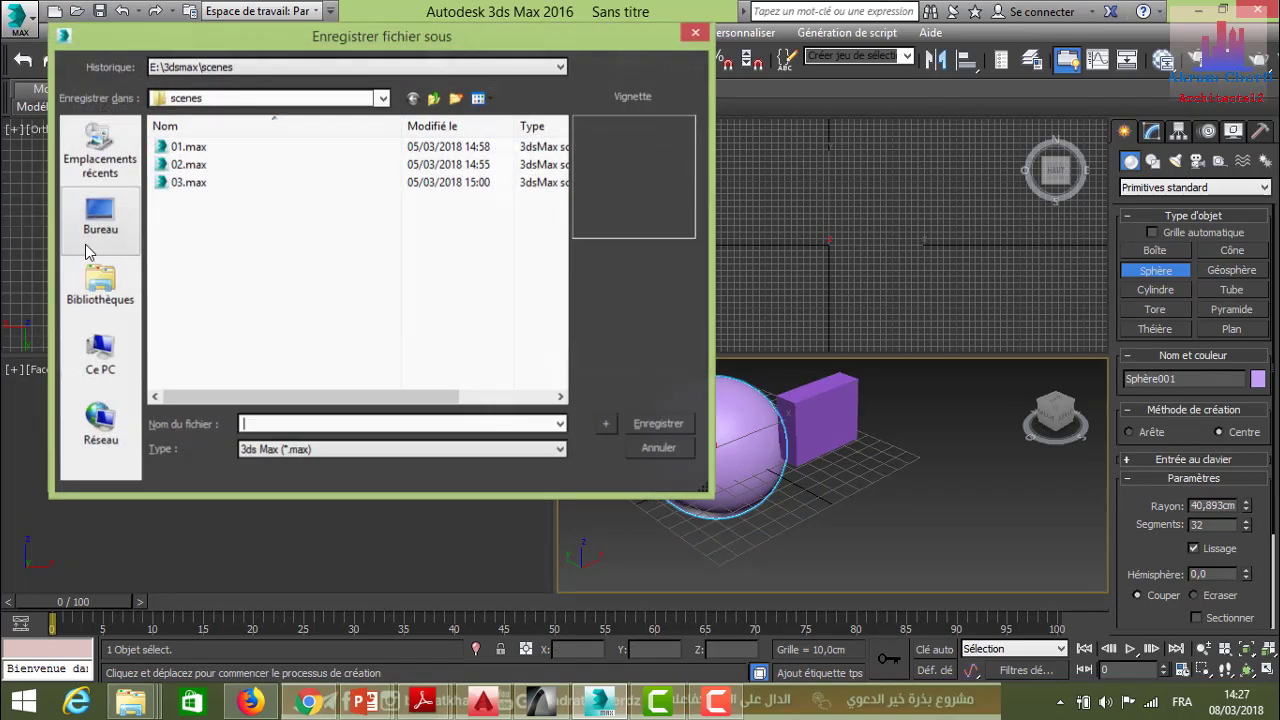
click(307, 452)
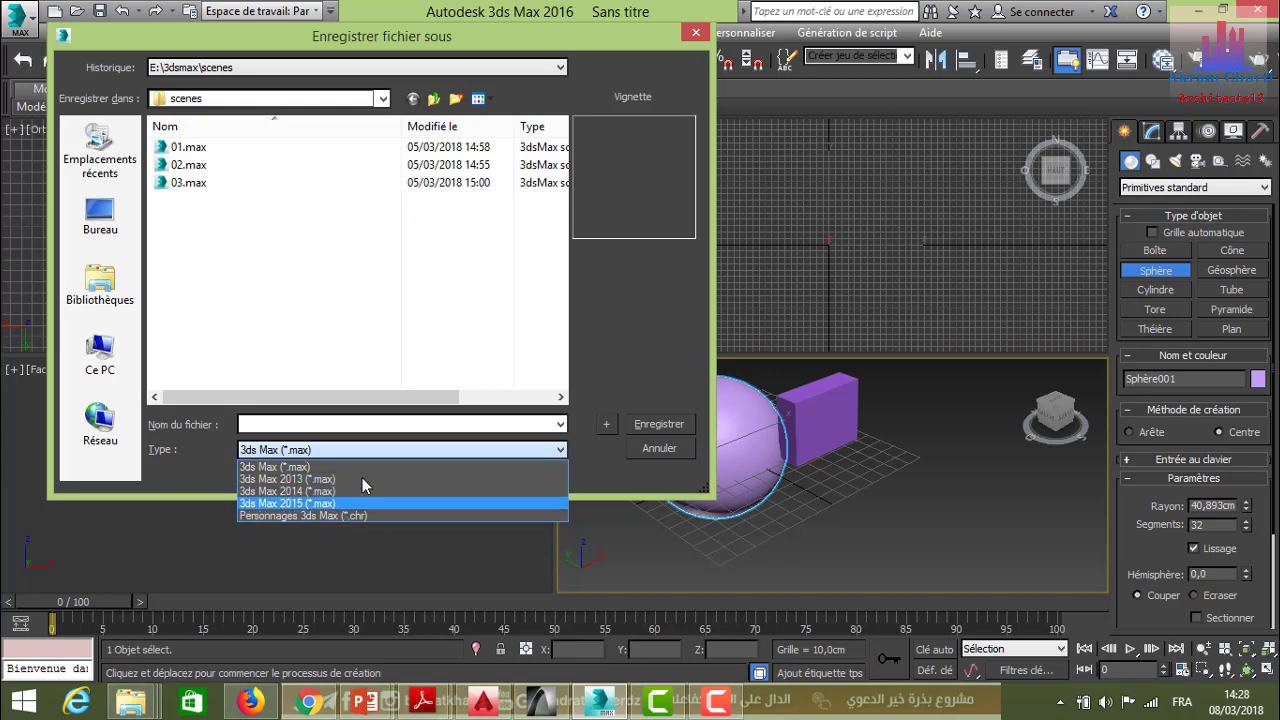
click(668, 450)
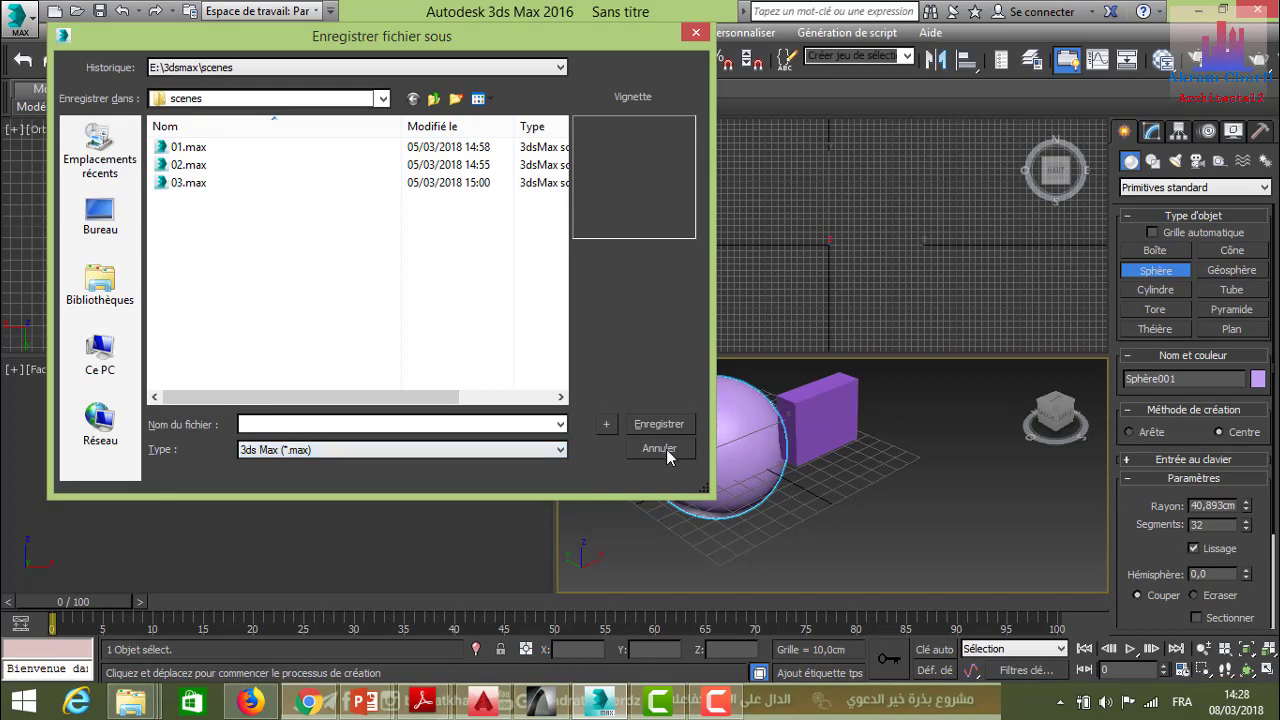
click(662, 449)
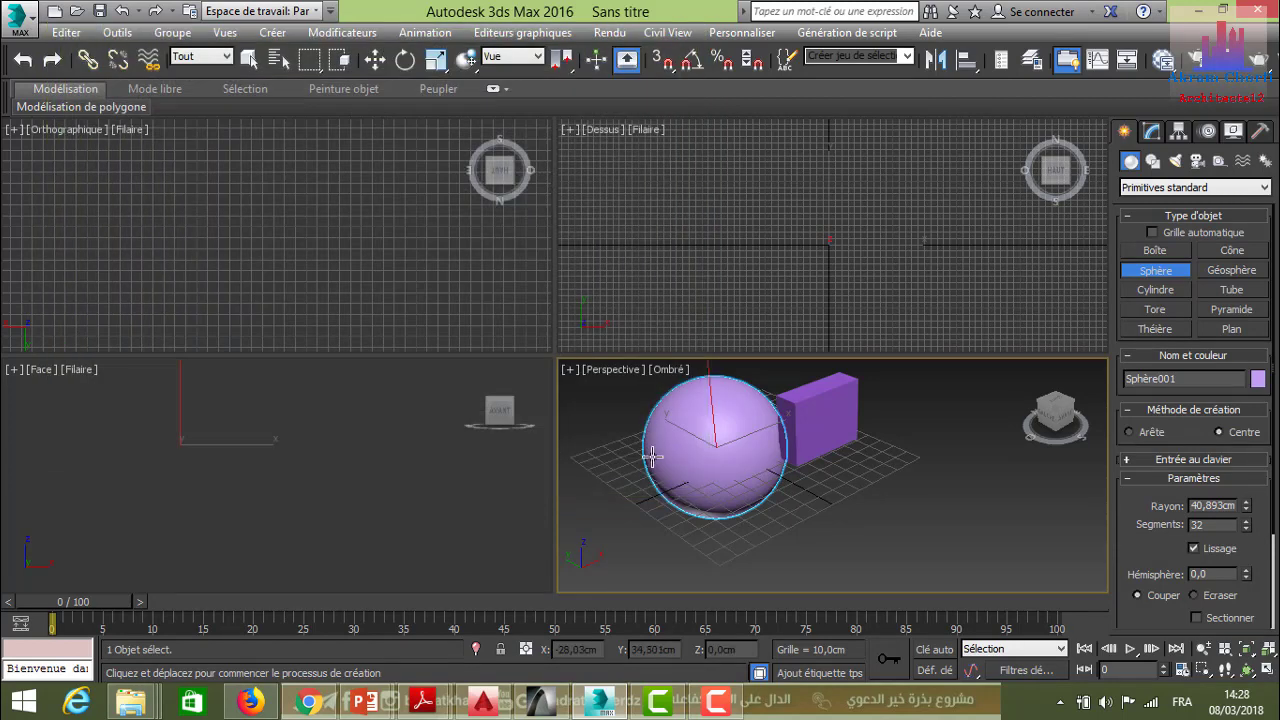
Step: Exit sphere creation, then box-select and delete Sphère001 and Boîte001, leaving the grid empty
right_click(589, 473)
drag(920, 391, 614, 534)
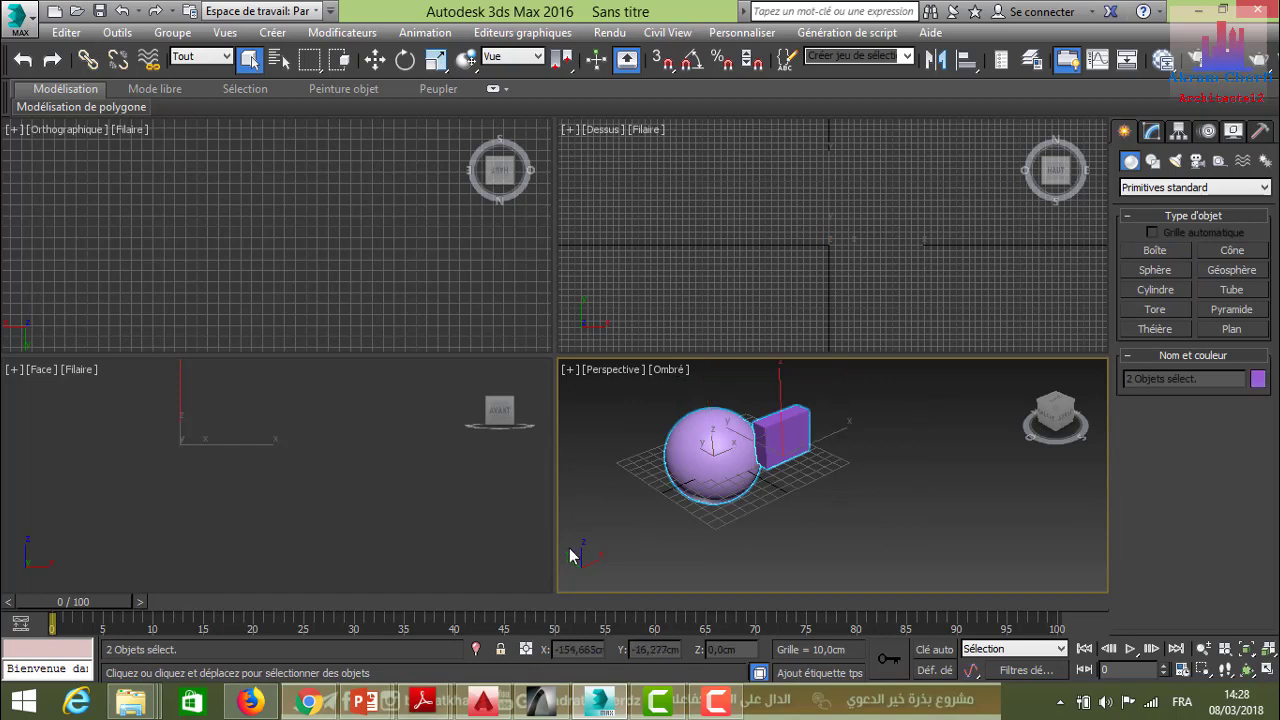
key(Delete)
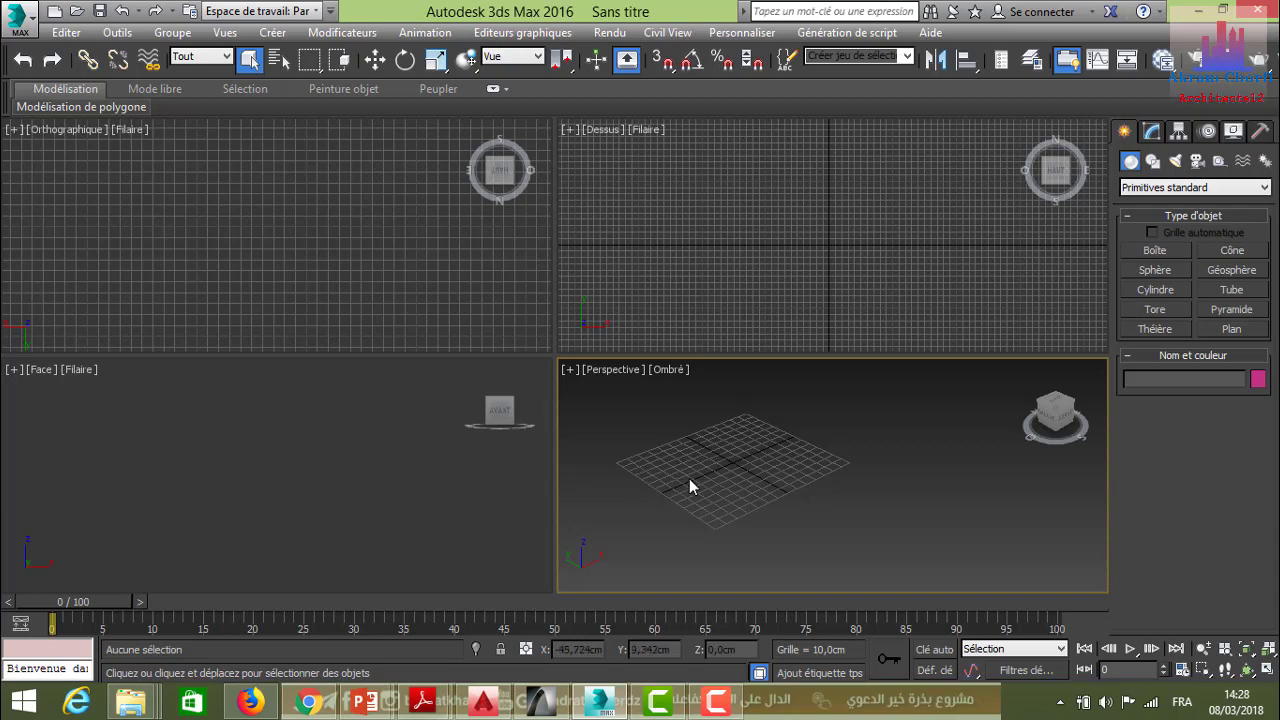
middle_drag(684, 441, 710, 461)
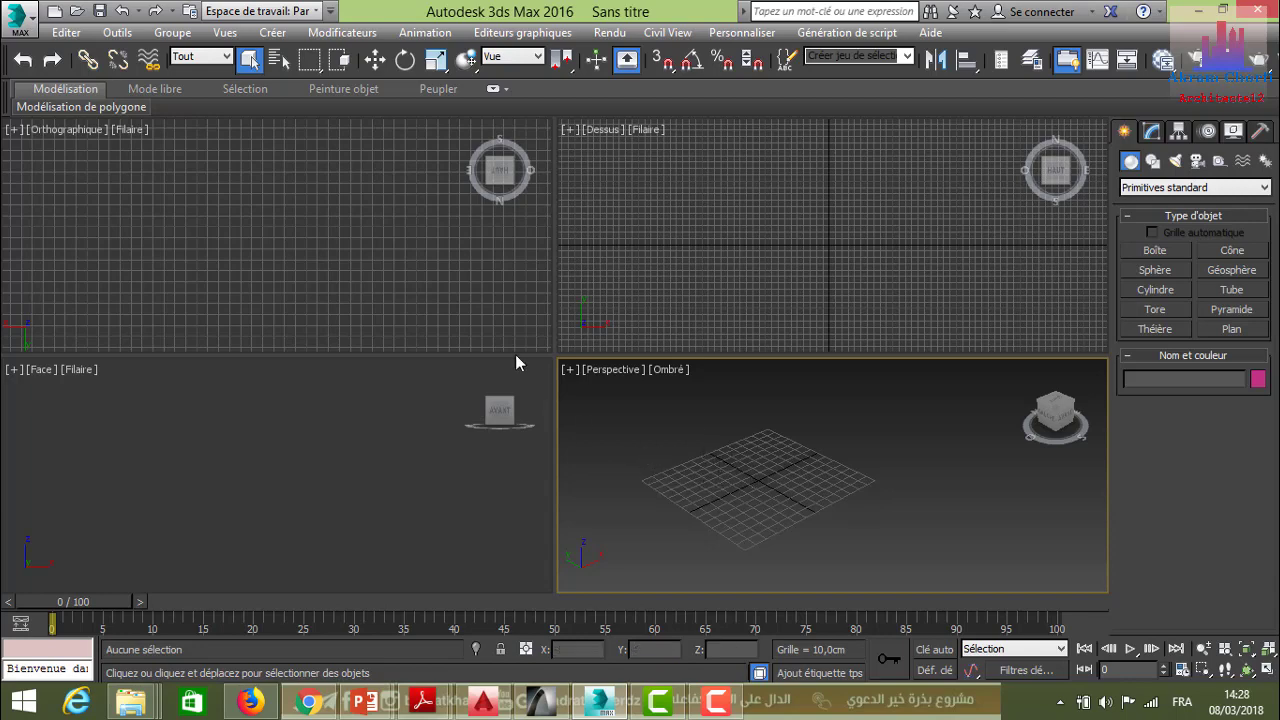
Step: Choose Importer from the application menu's Importer submenu to show the DWG/DXF import browser
click(16, 20)
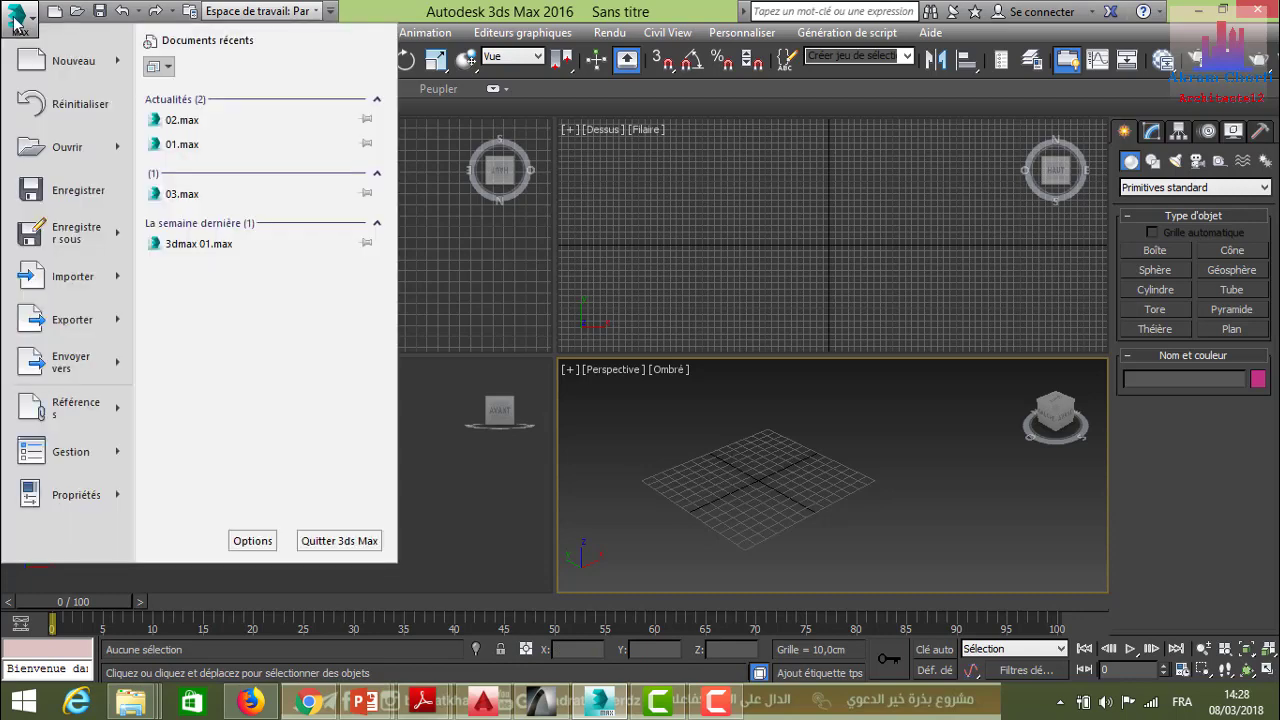
click(54, 289)
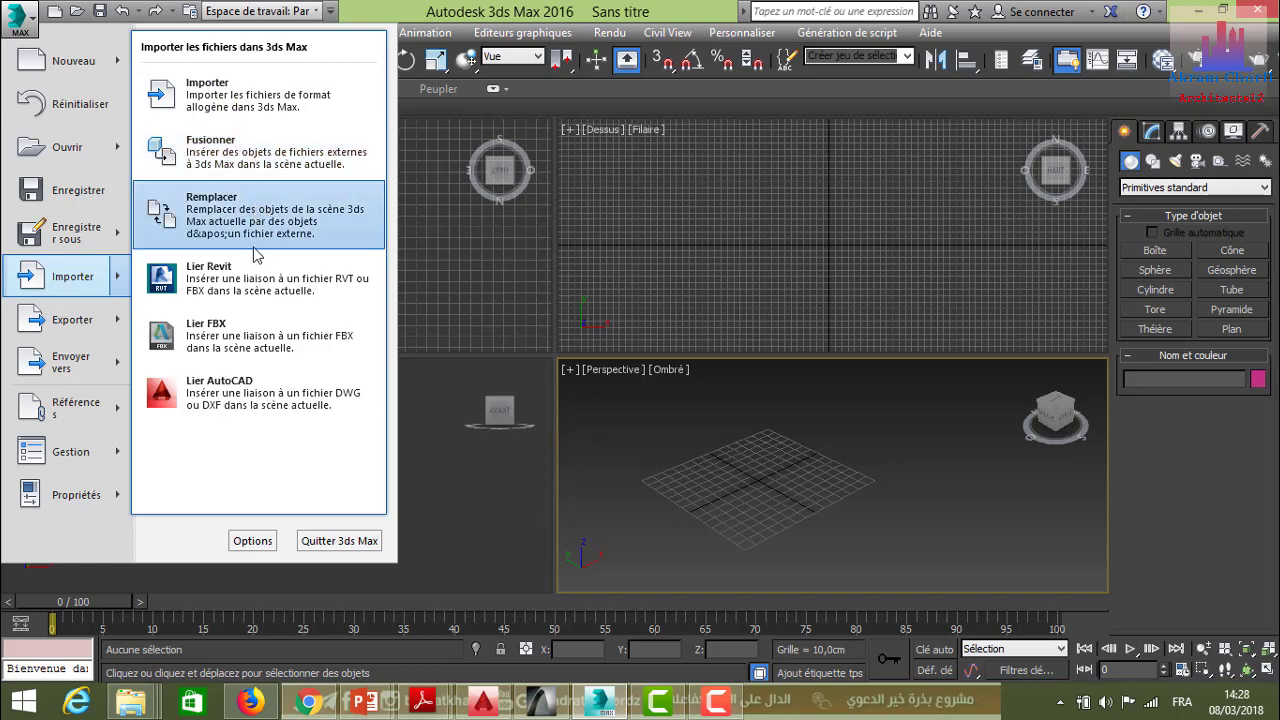
click(231, 100)
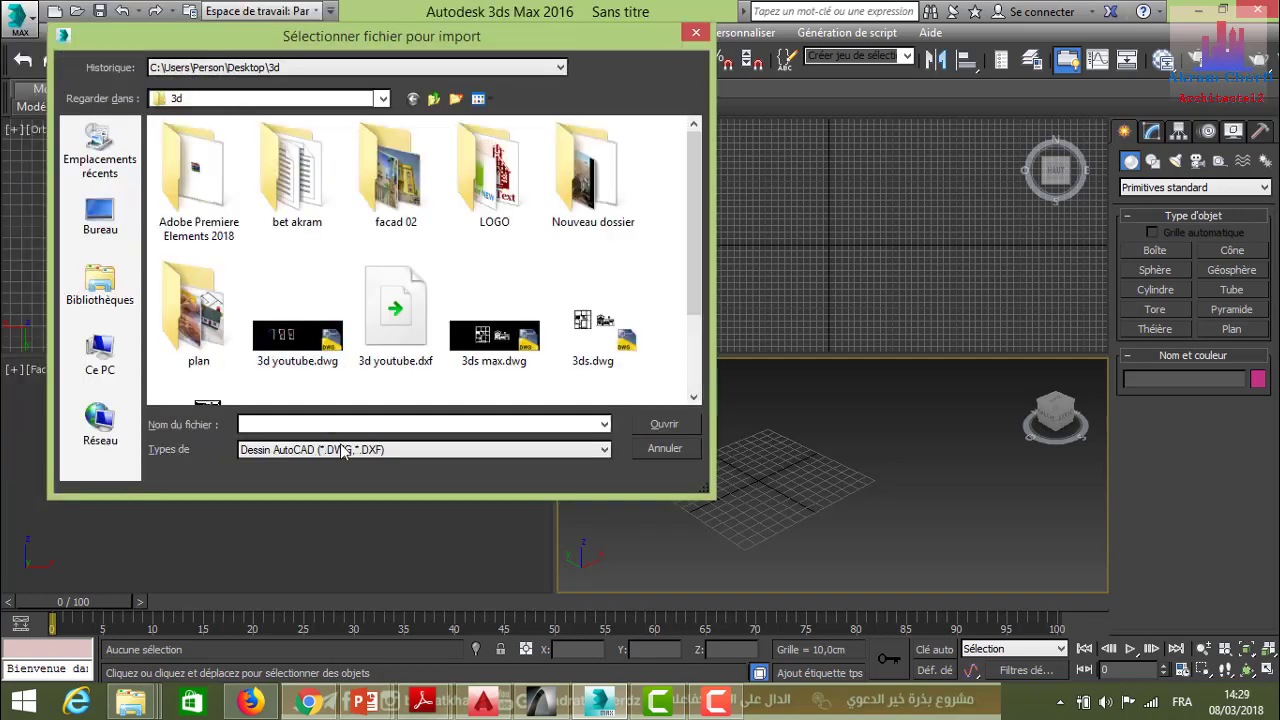
Step: Show files of all formats and open 3ds max.dwg to reach its DWG/DXF import options
click(345, 452)
click(436, 455)
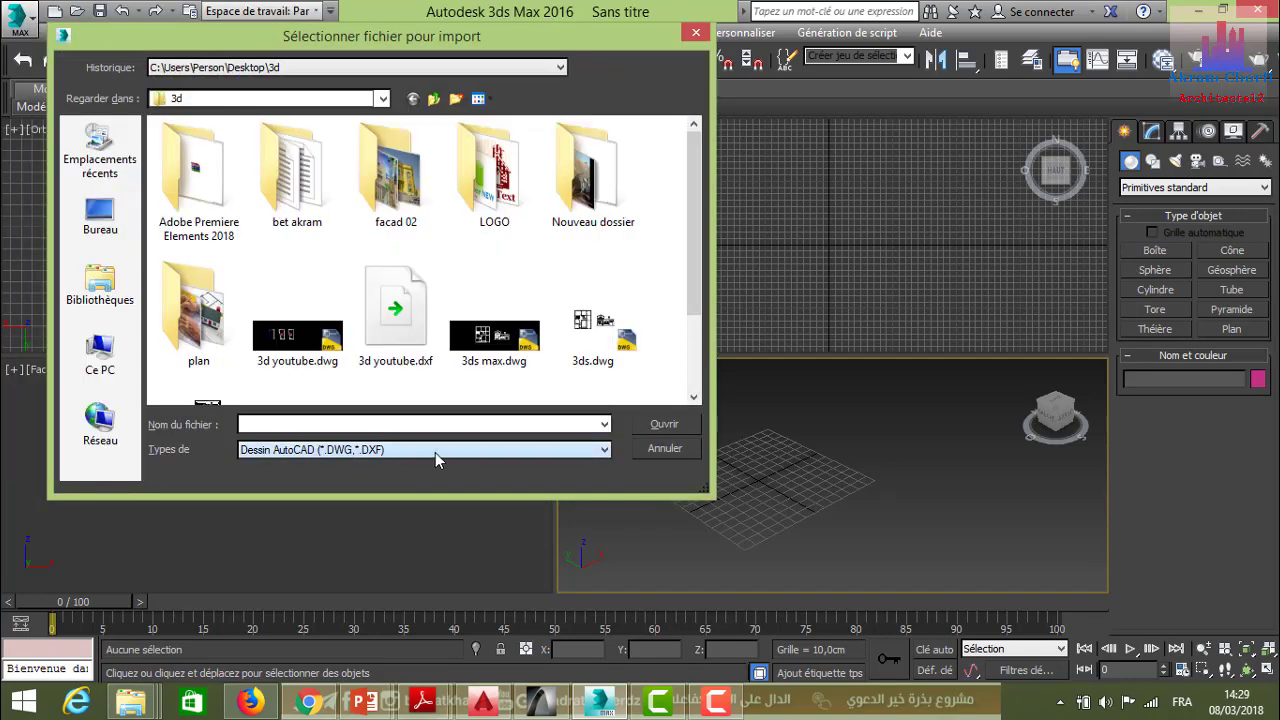
click(604, 451)
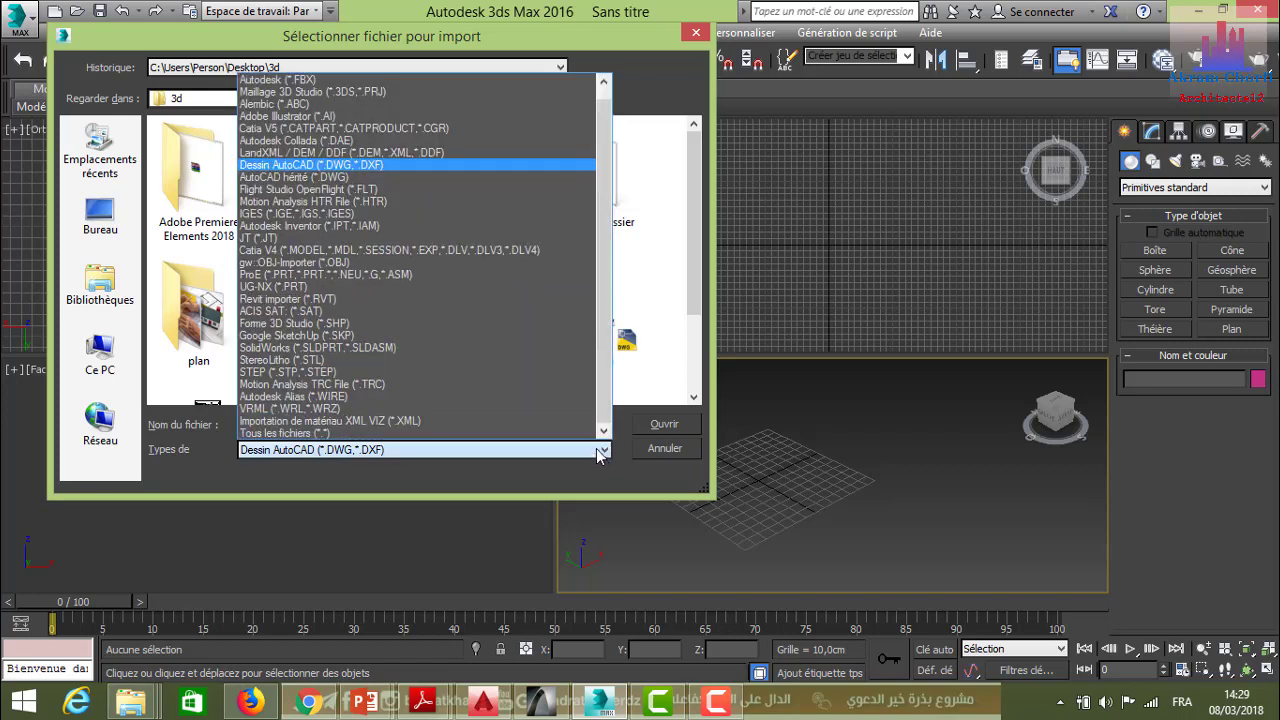
scroll(420, 212, up, 1)
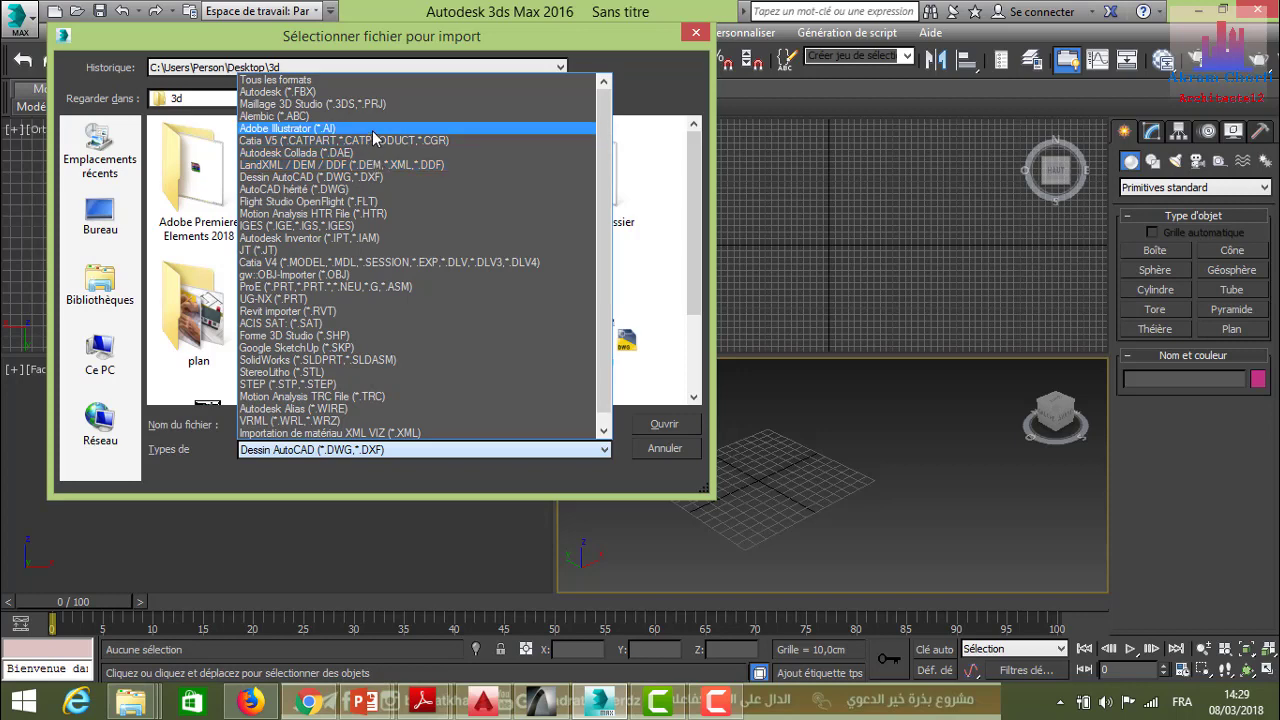
click(327, 80)
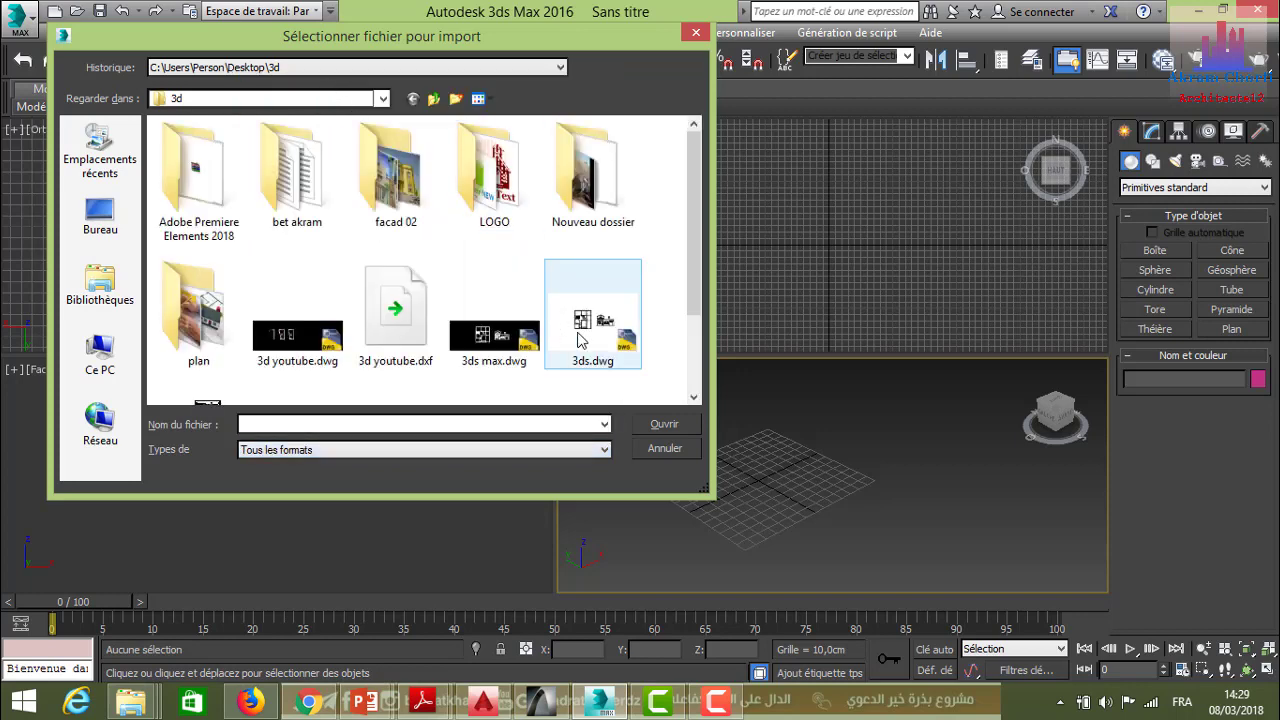
click(497, 338)
click(664, 423)
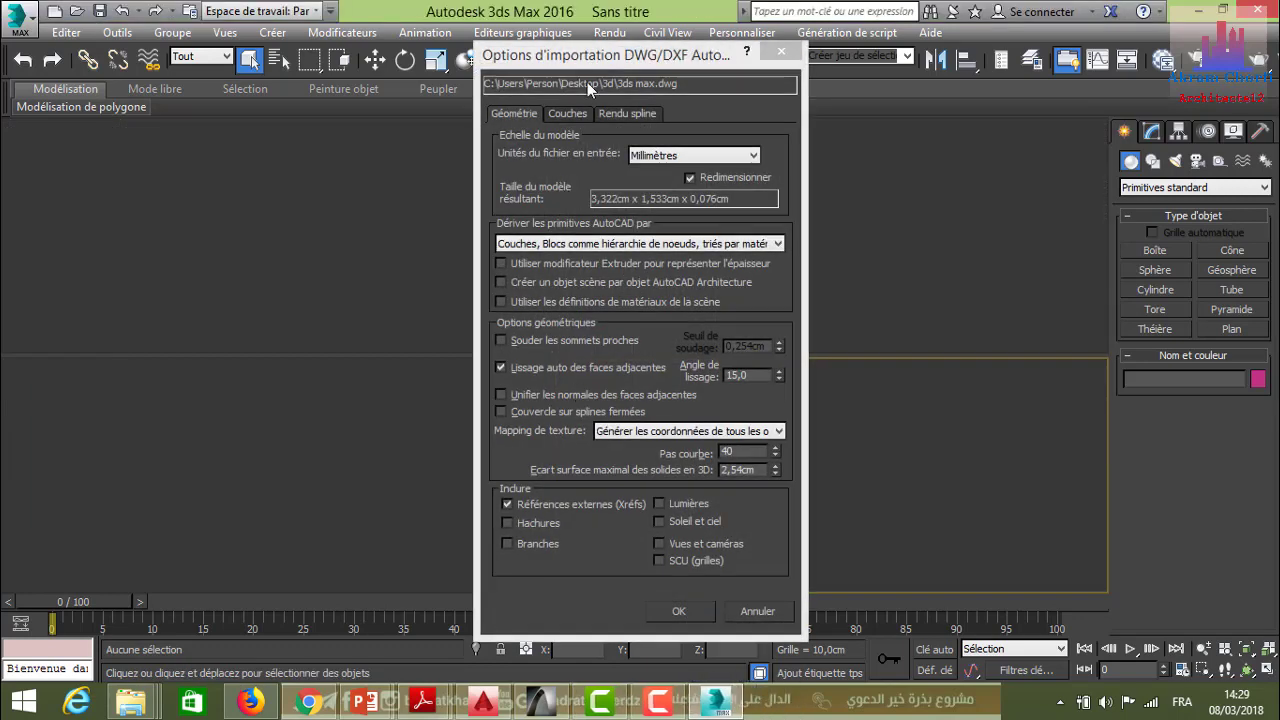
Step: Set the DWG import input units to Mètres and select the curve step value
drag(578, 54, 504, 35)
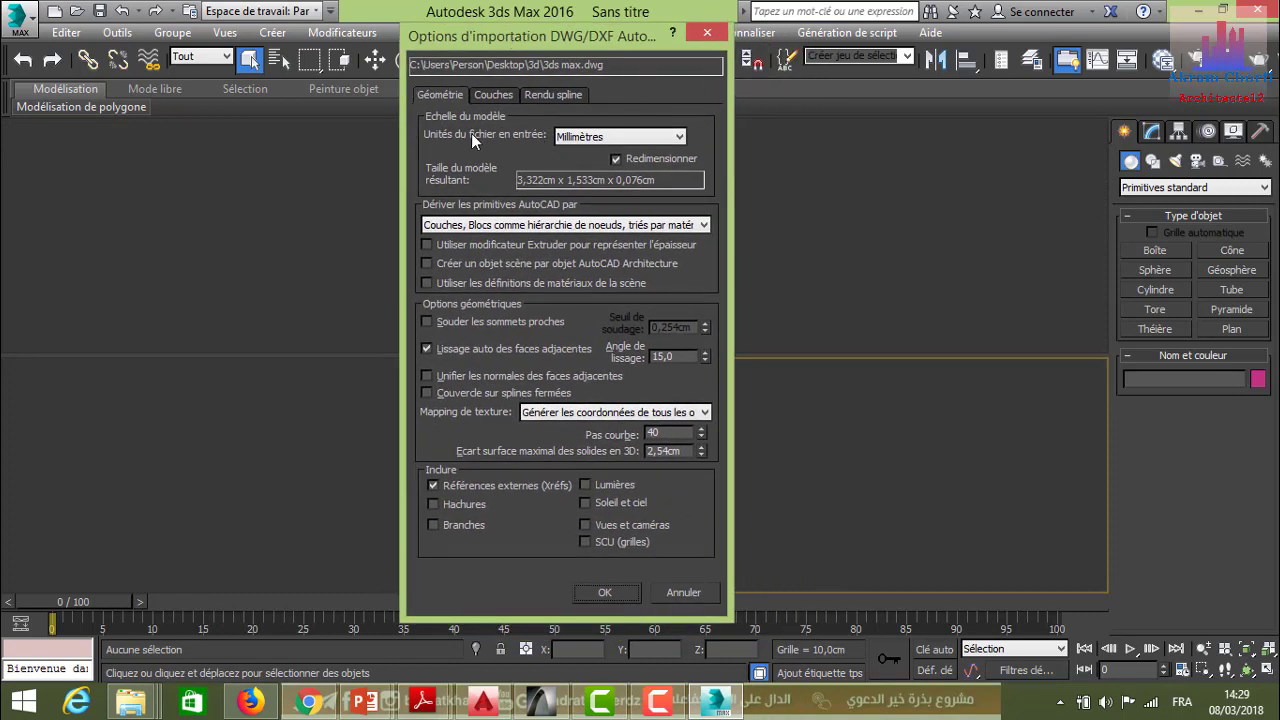
click(592, 135)
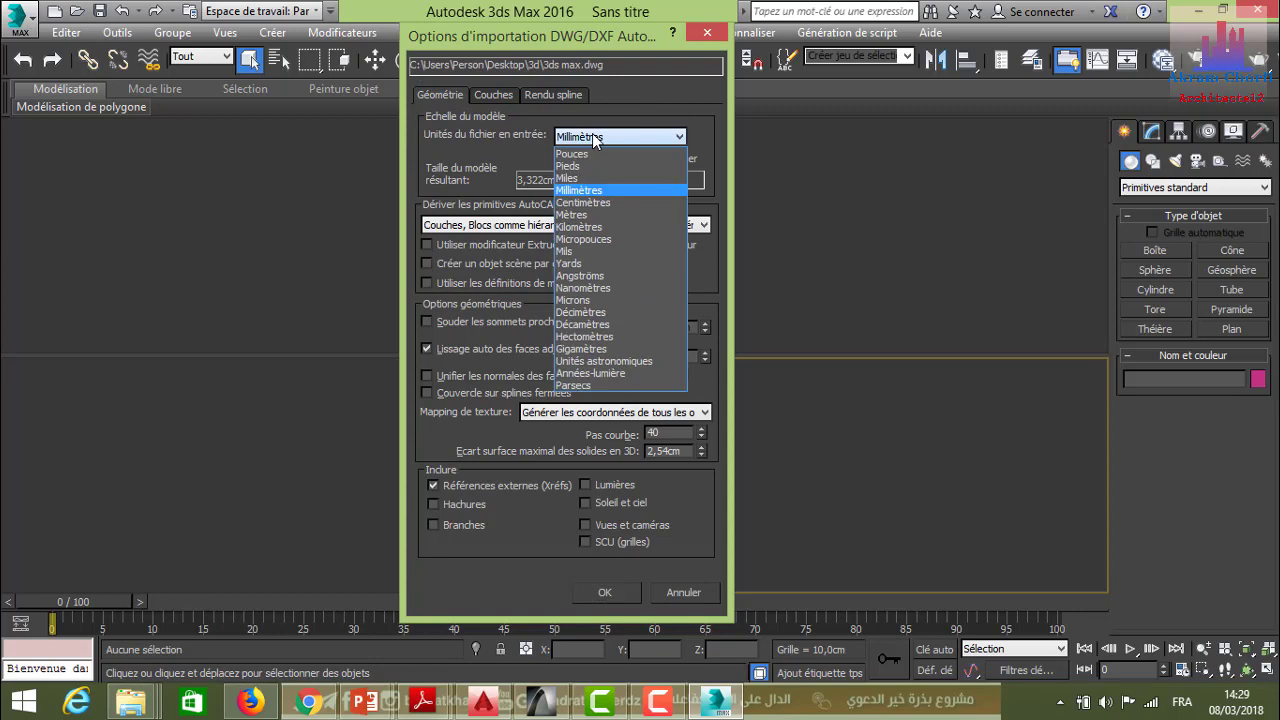
click(592, 133)
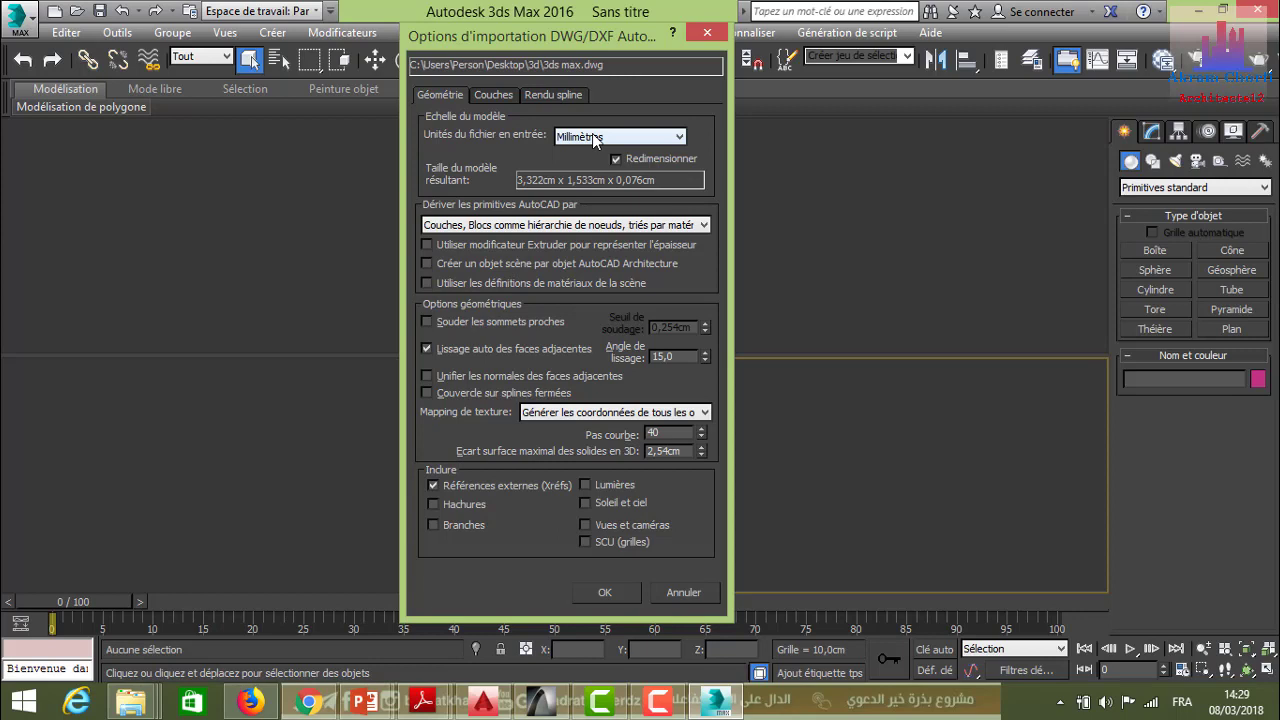
click(592, 133)
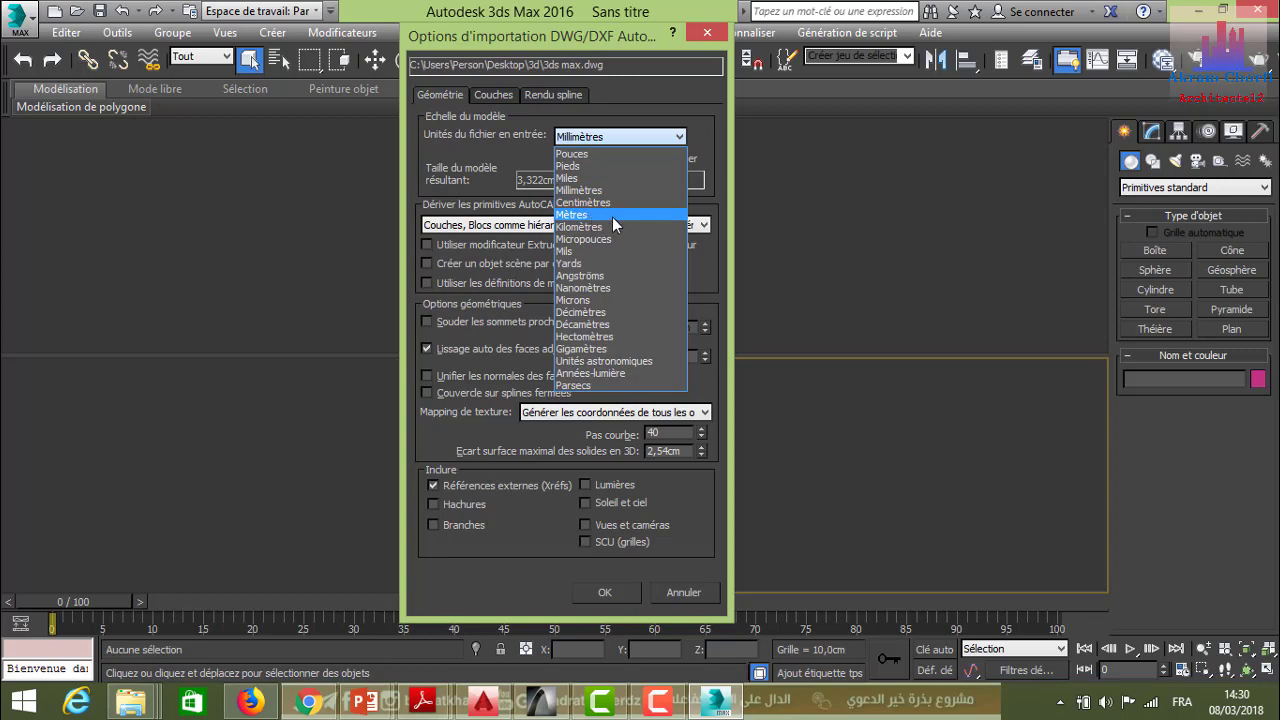
click(611, 218)
click(675, 434)
text(10)
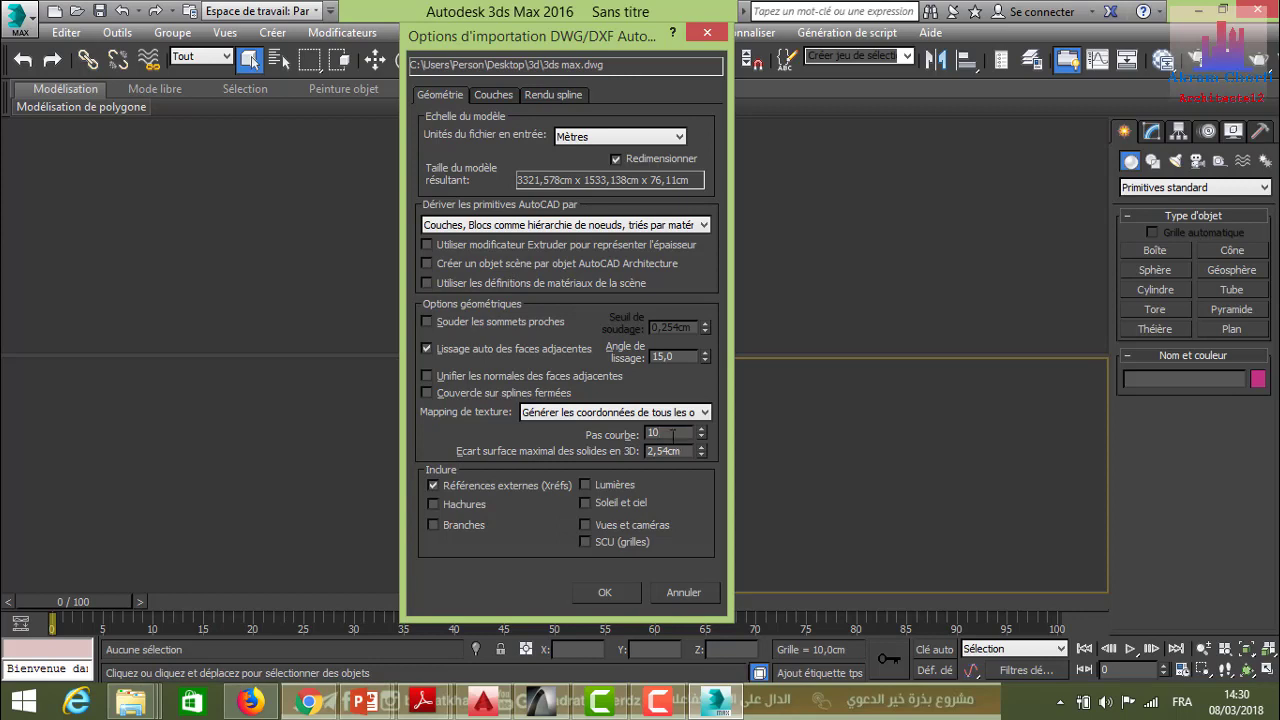
drag(674, 434, 621, 437)
Step: Review the Couches and Rendu spline tabs, keep Mètres, and start the import
click(488, 95)
click(540, 96)
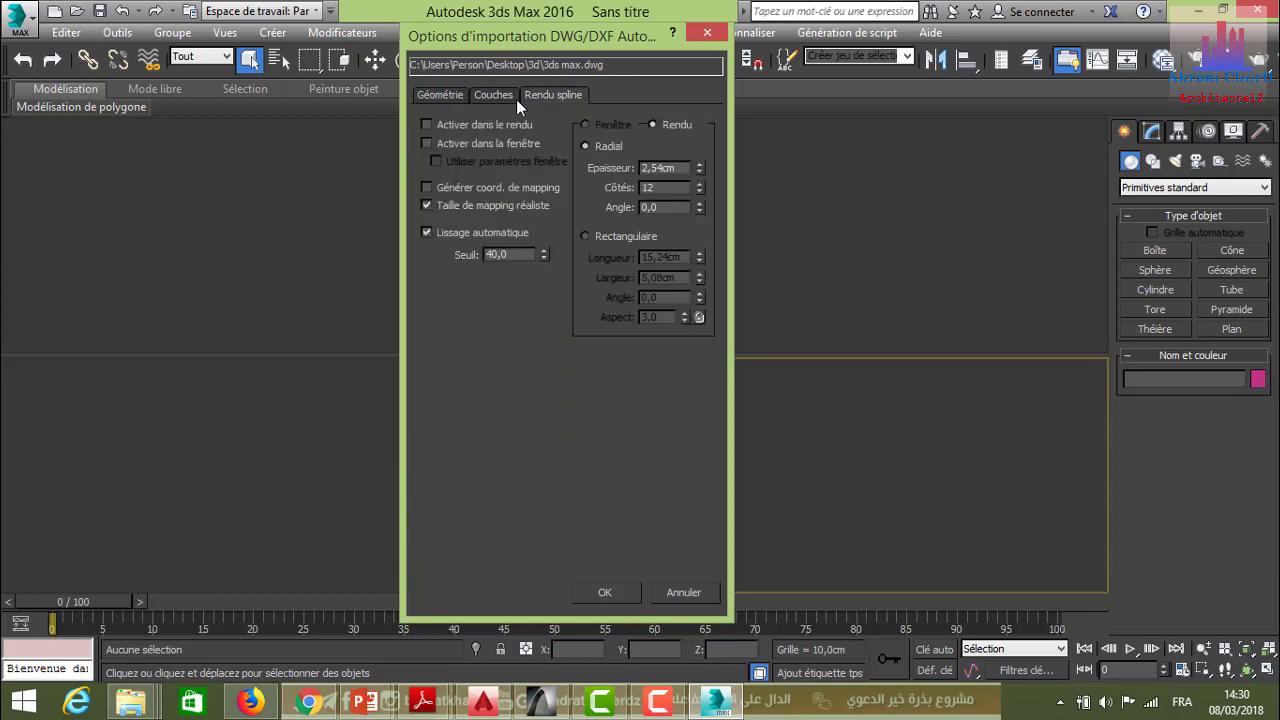
click(497, 100)
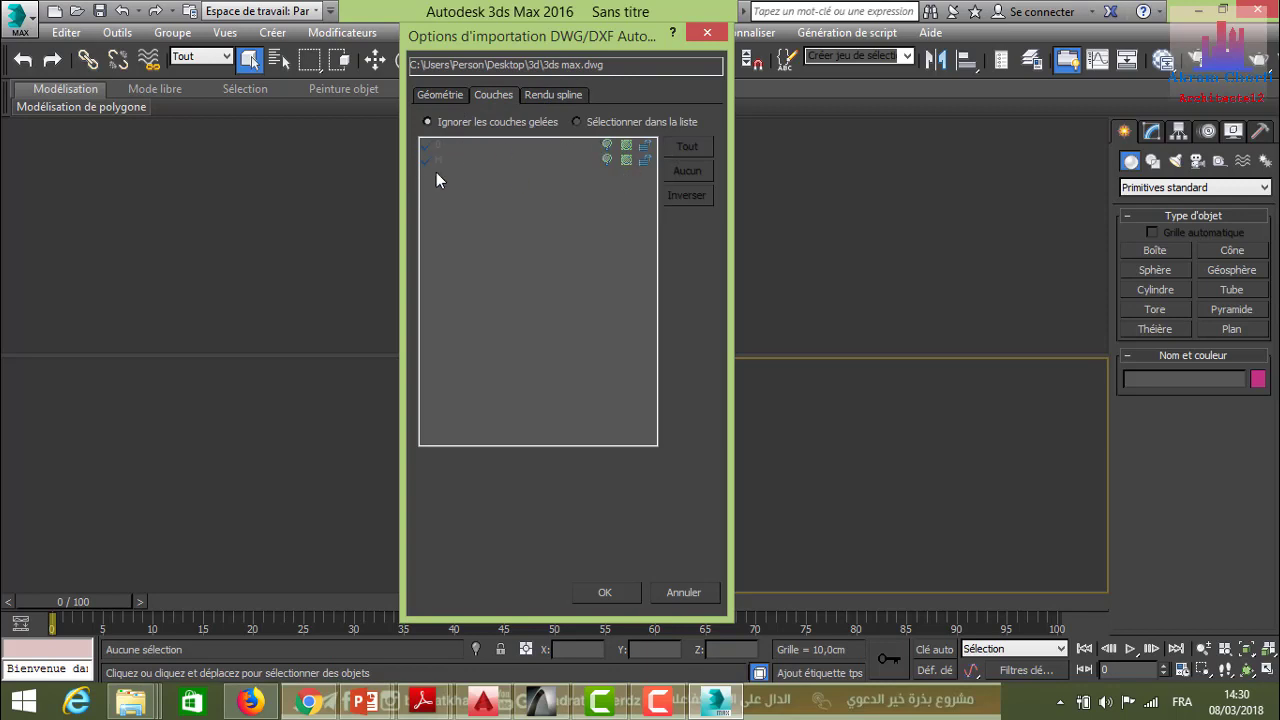
click(552, 97)
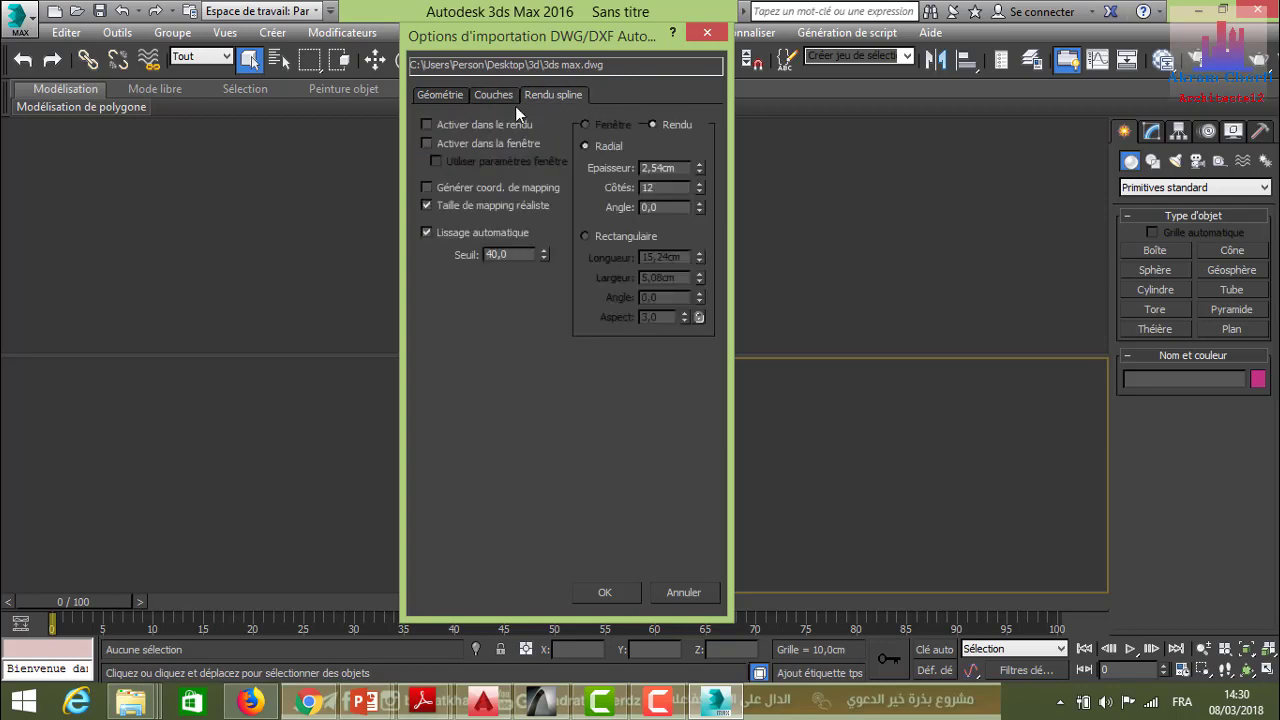
click(440, 96)
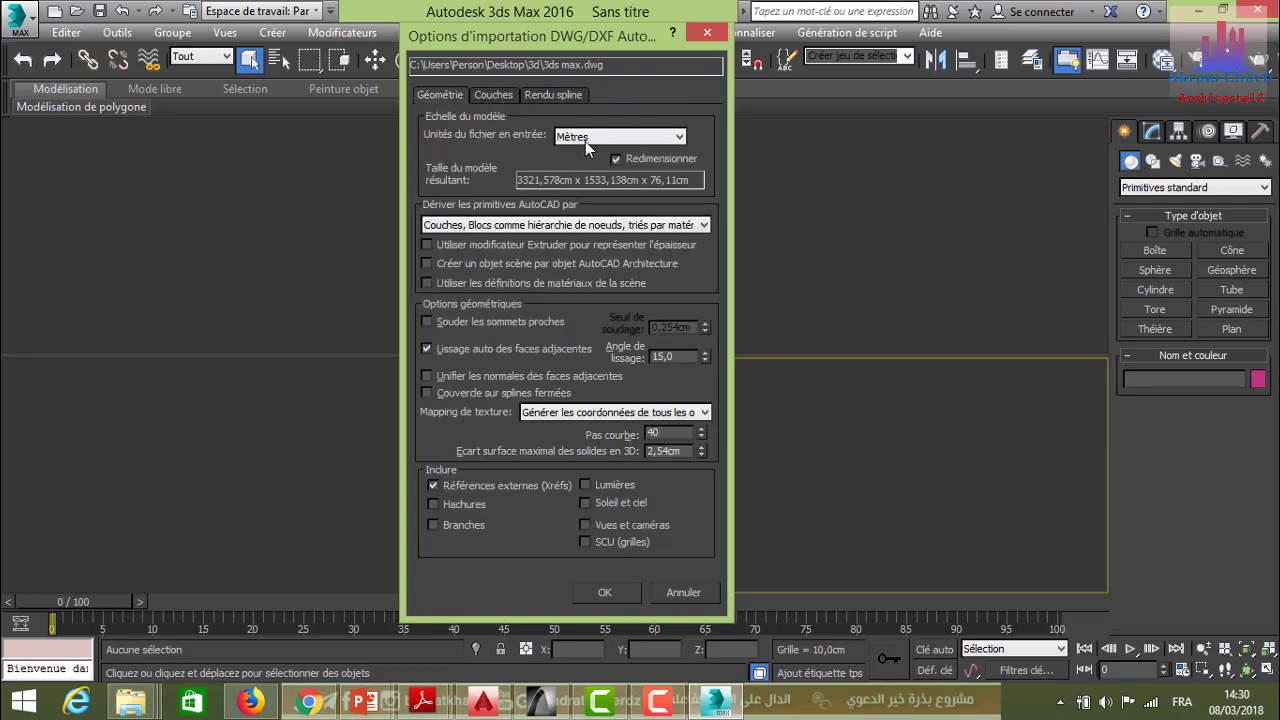
click(585, 139)
click(585, 139)
click(585, 139)
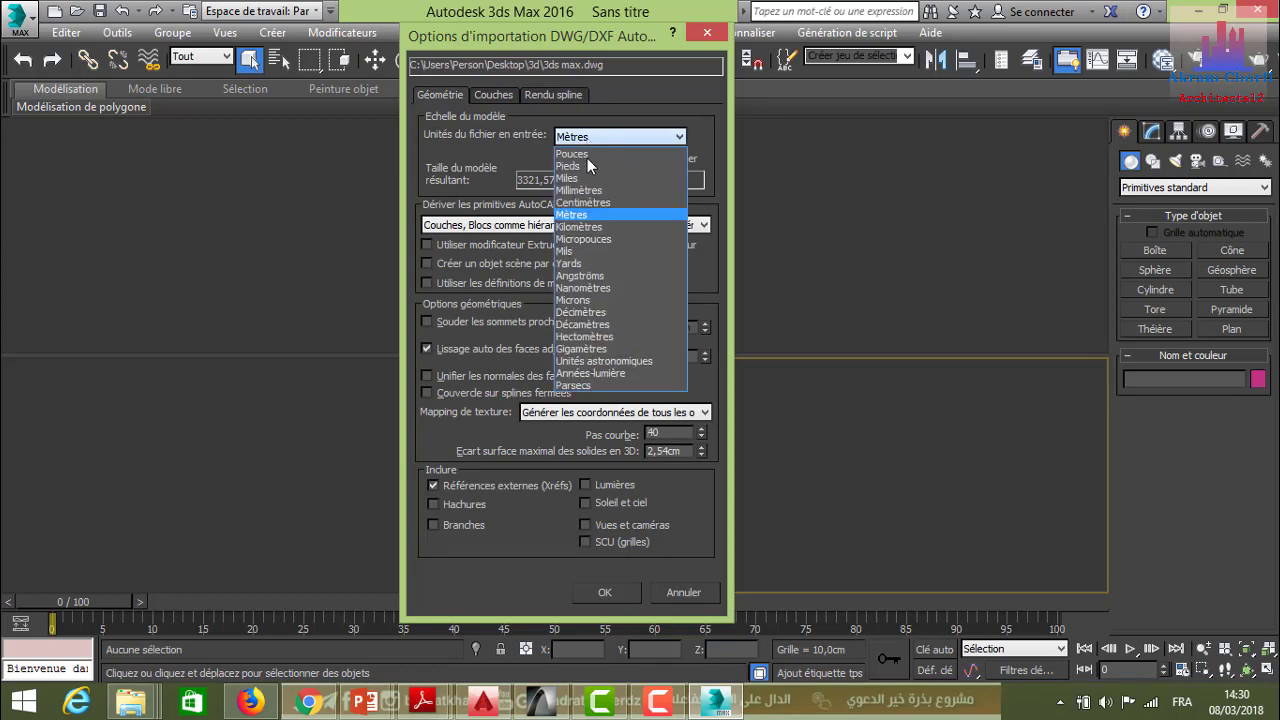
click(588, 219)
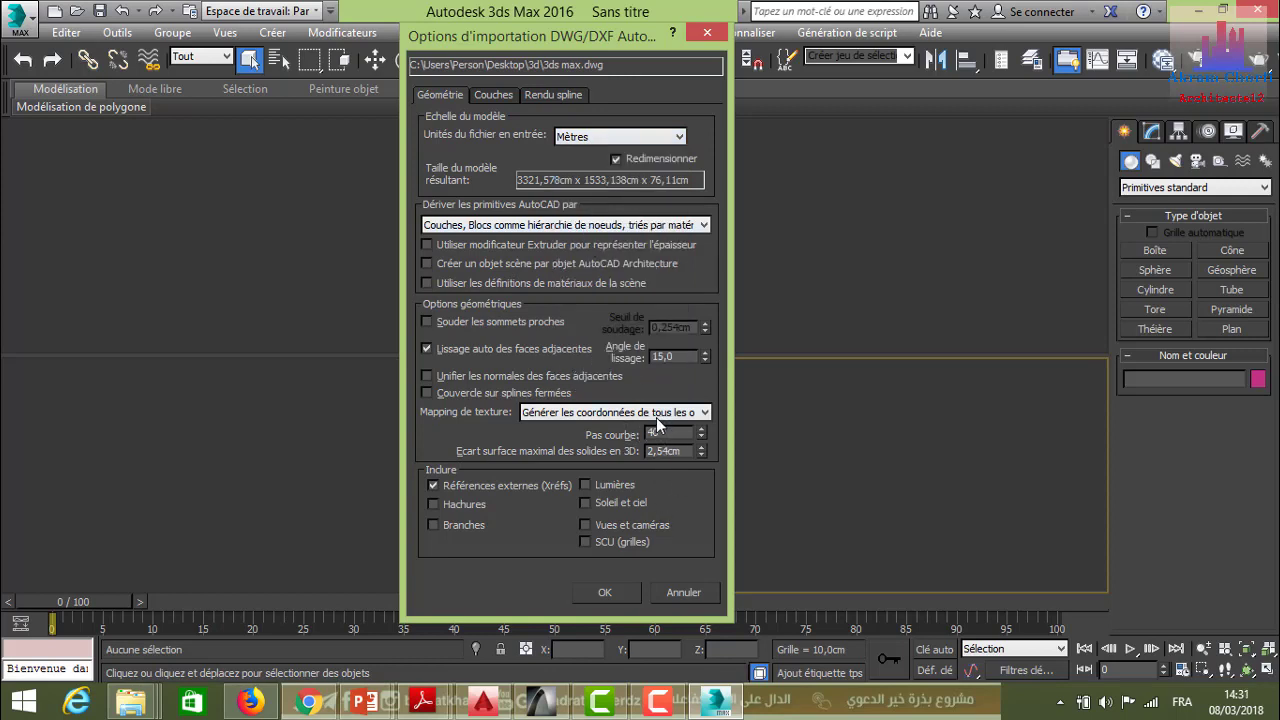
click(623, 590)
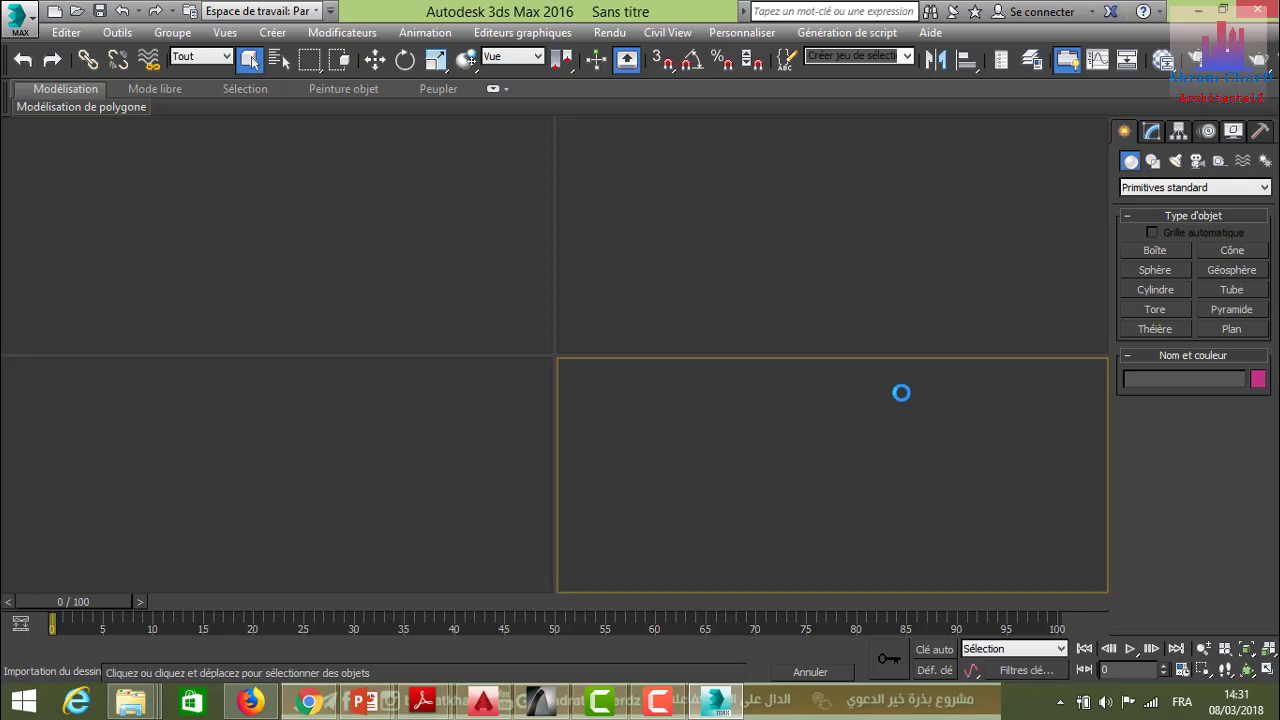
Step: Zoom the Perspective viewport until the whole imported DWG floor plan is visible
scroll(800, 425, up, 2)
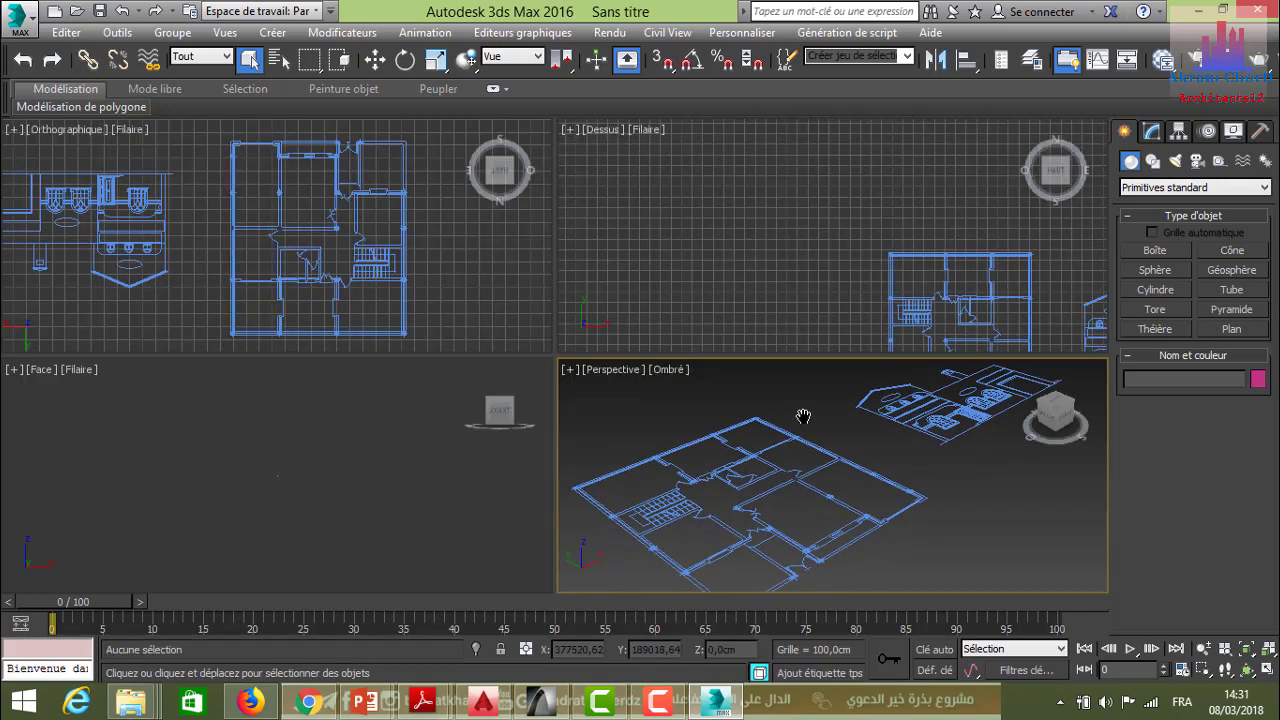
scroll(810, 425, up, 4)
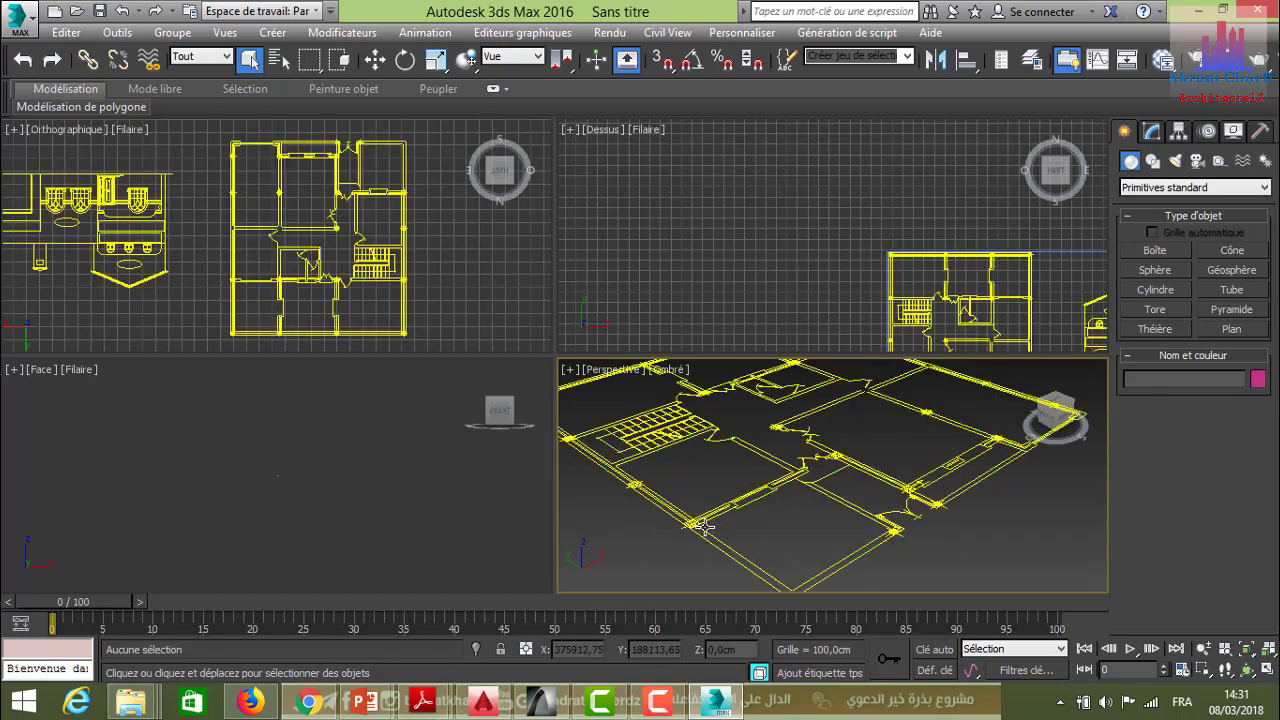
scroll(703, 525, up, 3)
scroll(722, 503, down, 3)
scroll(753, 528, up, 2)
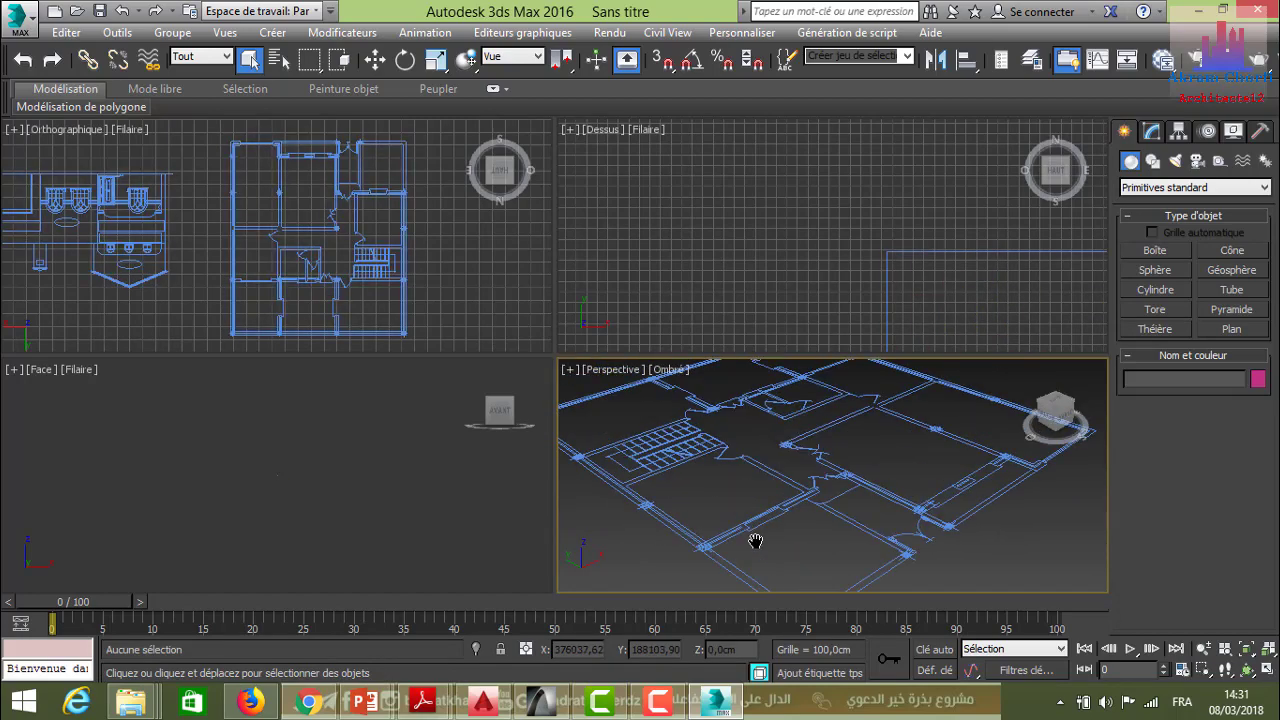
scroll(760, 520, down, 4)
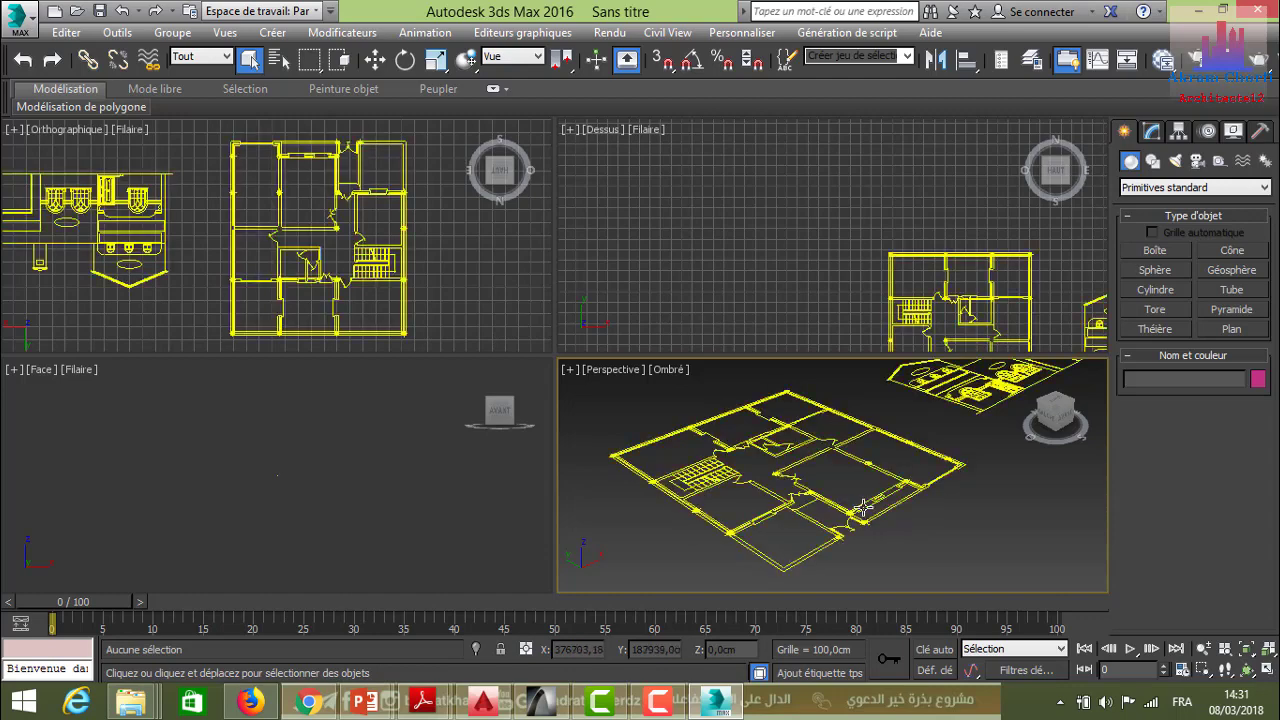
Step: Choose the Ligne tool under Create > Shapes > Splines
click(1161, 134)
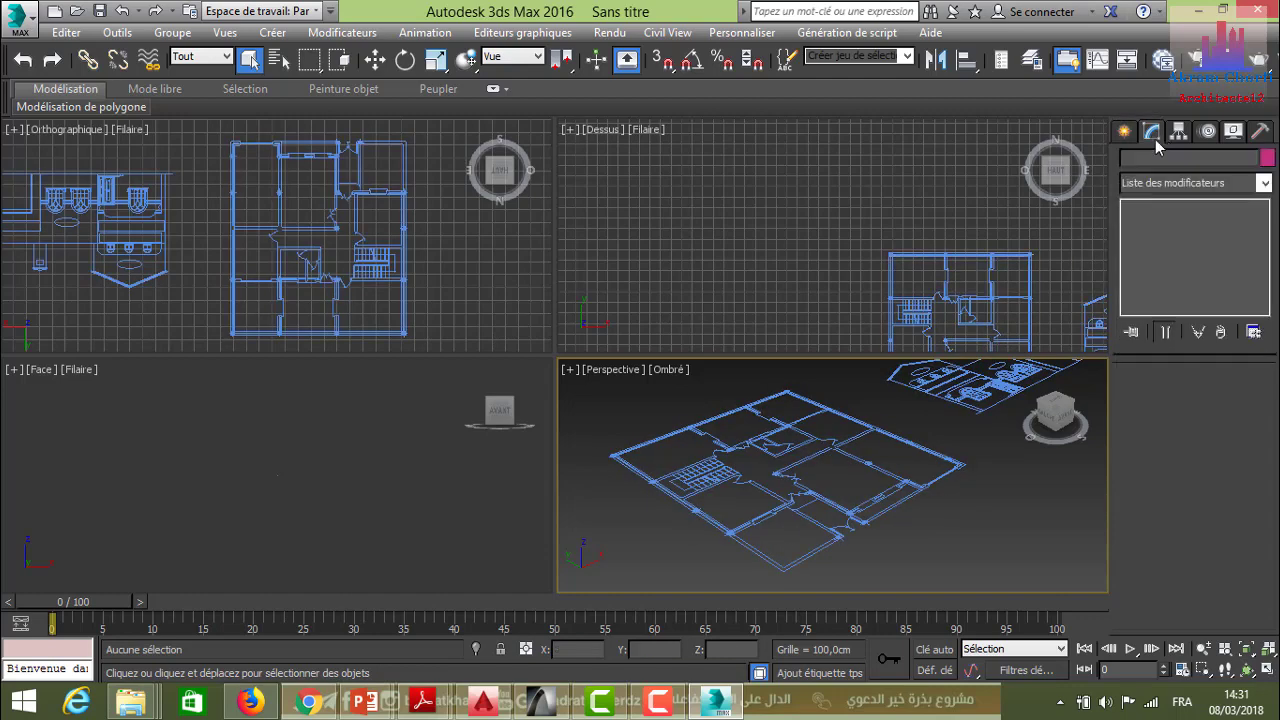
click(1127, 136)
click(1153, 161)
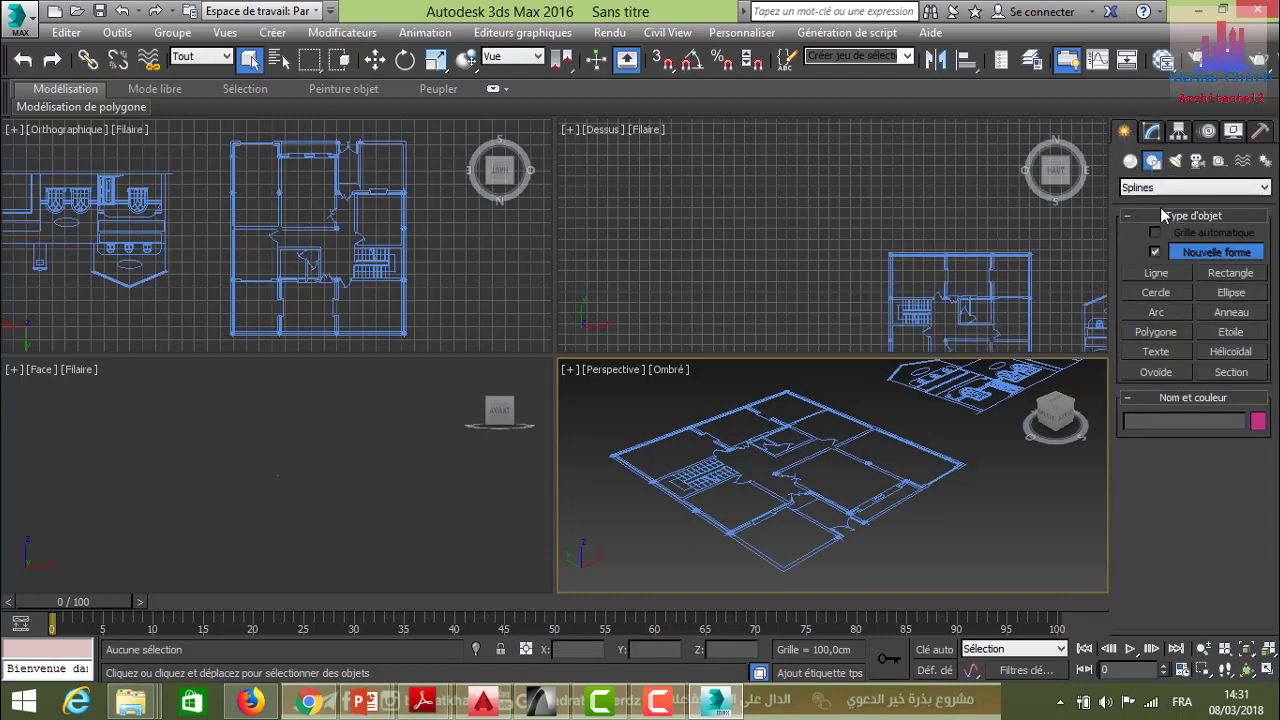
click(1157, 273)
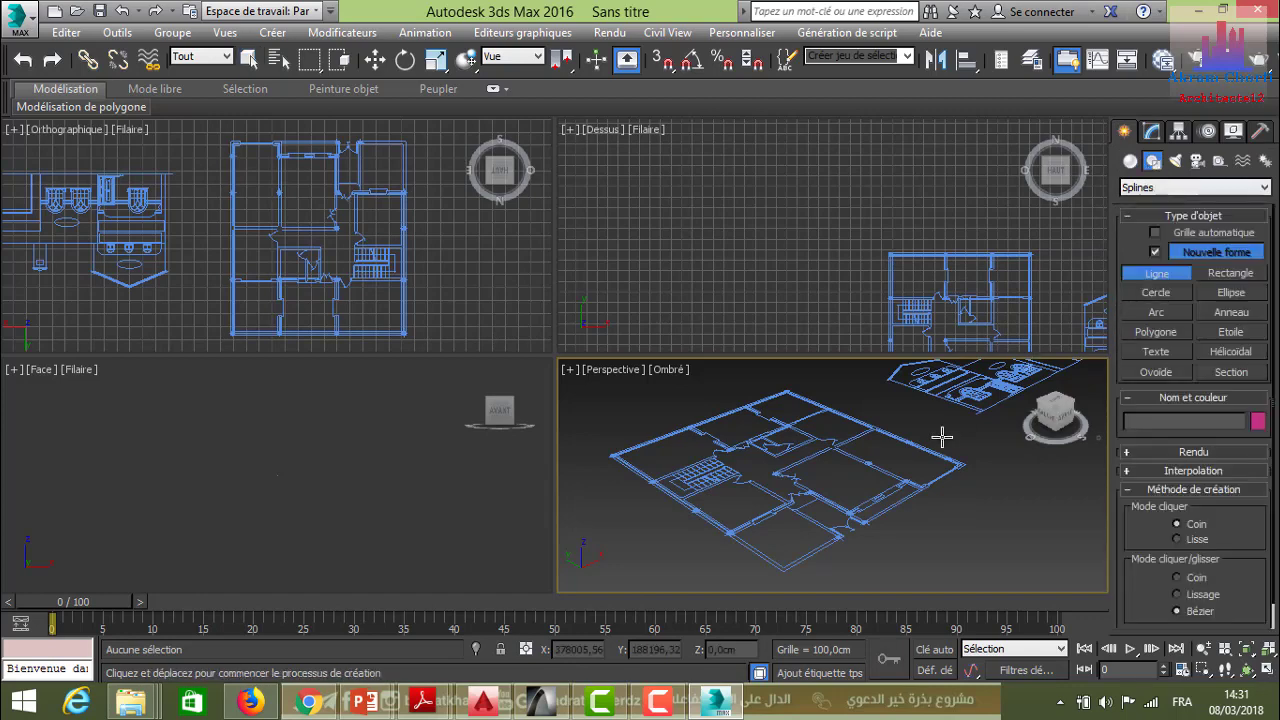
Step: Trace the plan's outer walls vertex by vertex, keeping Ligne001 open
click(781, 570)
click(611, 455)
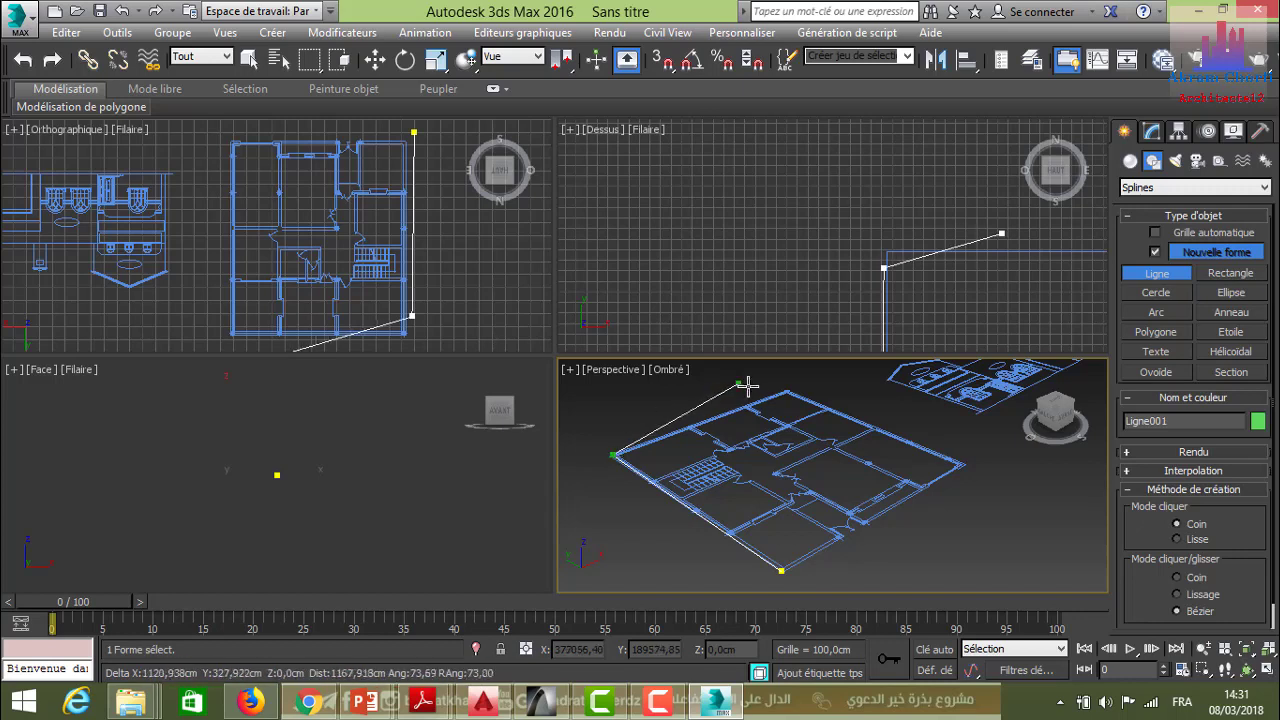
click(792, 387)
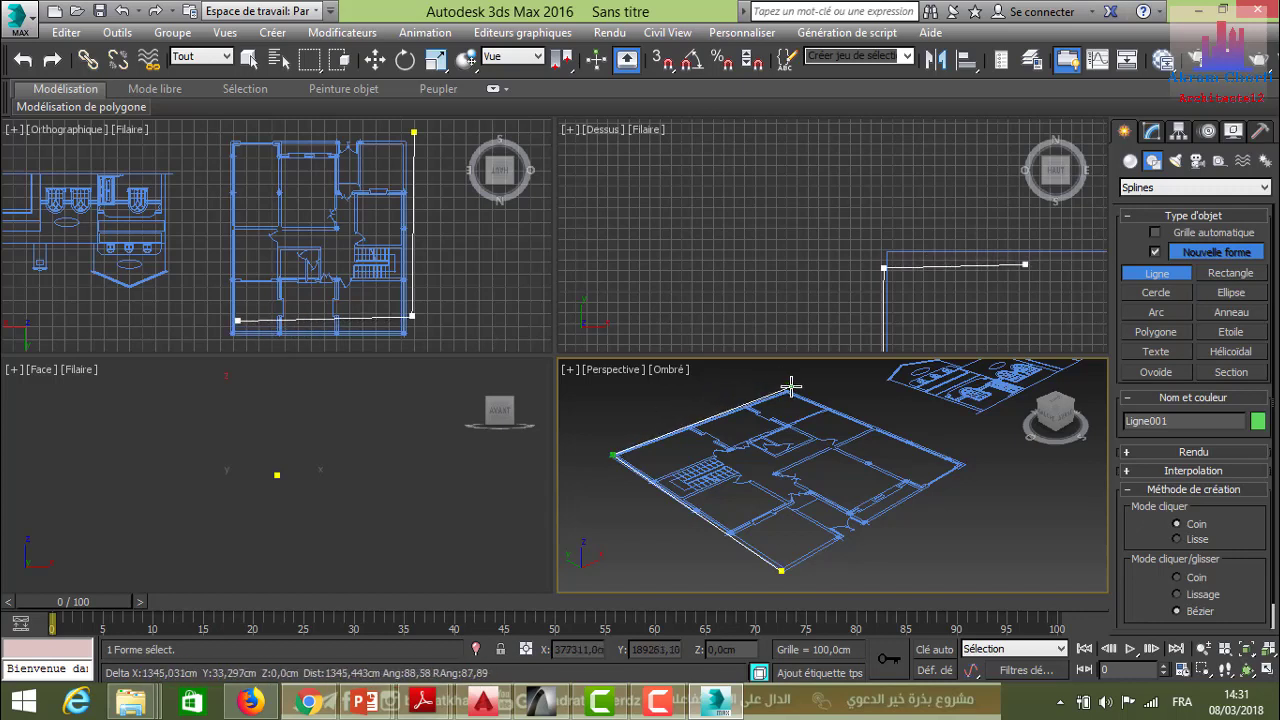
click(970, 463)
click(867, 524)
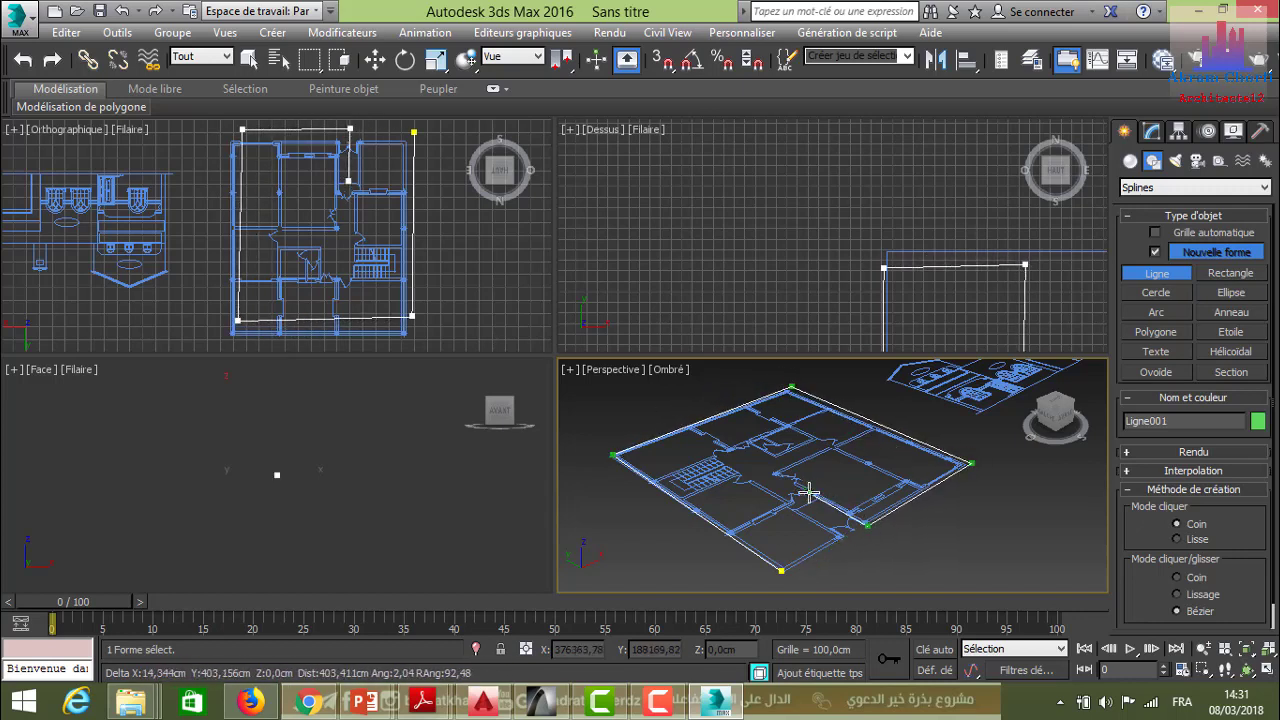
click(808, 492)
click(791, 507)
click(840, 536)
click(780, 571)
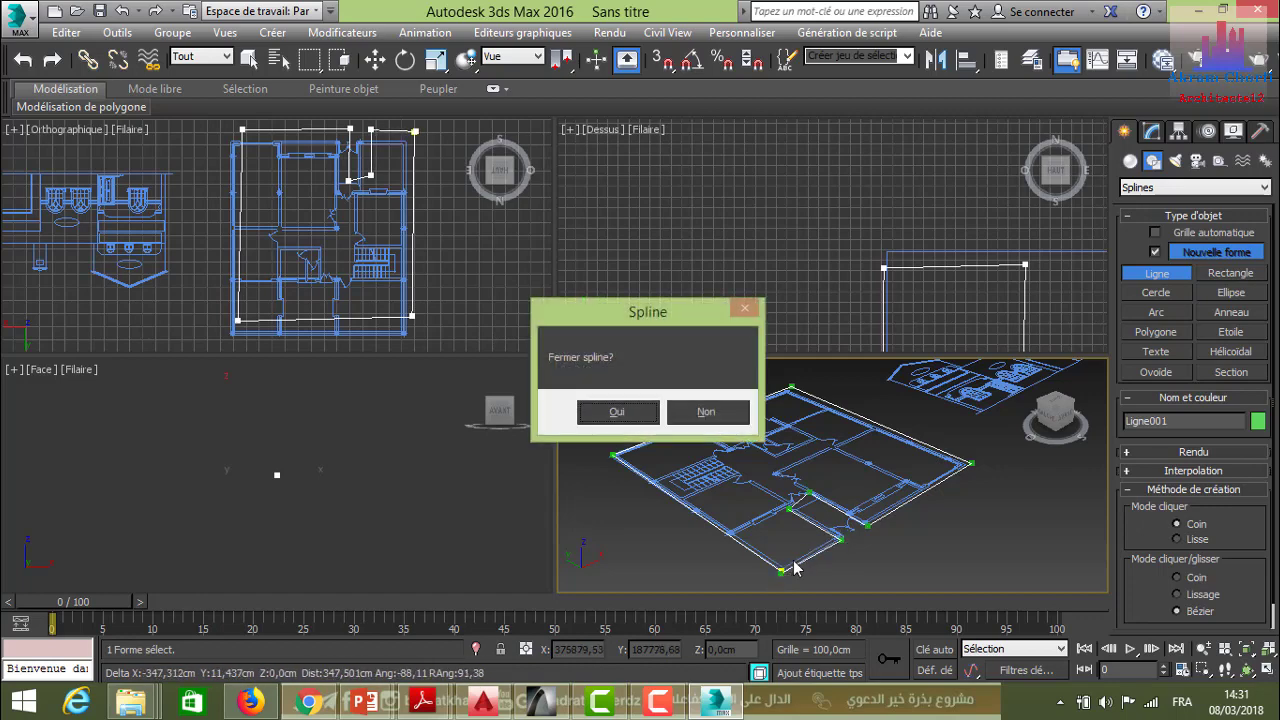
click(709, 411)
right_click(735, 452)
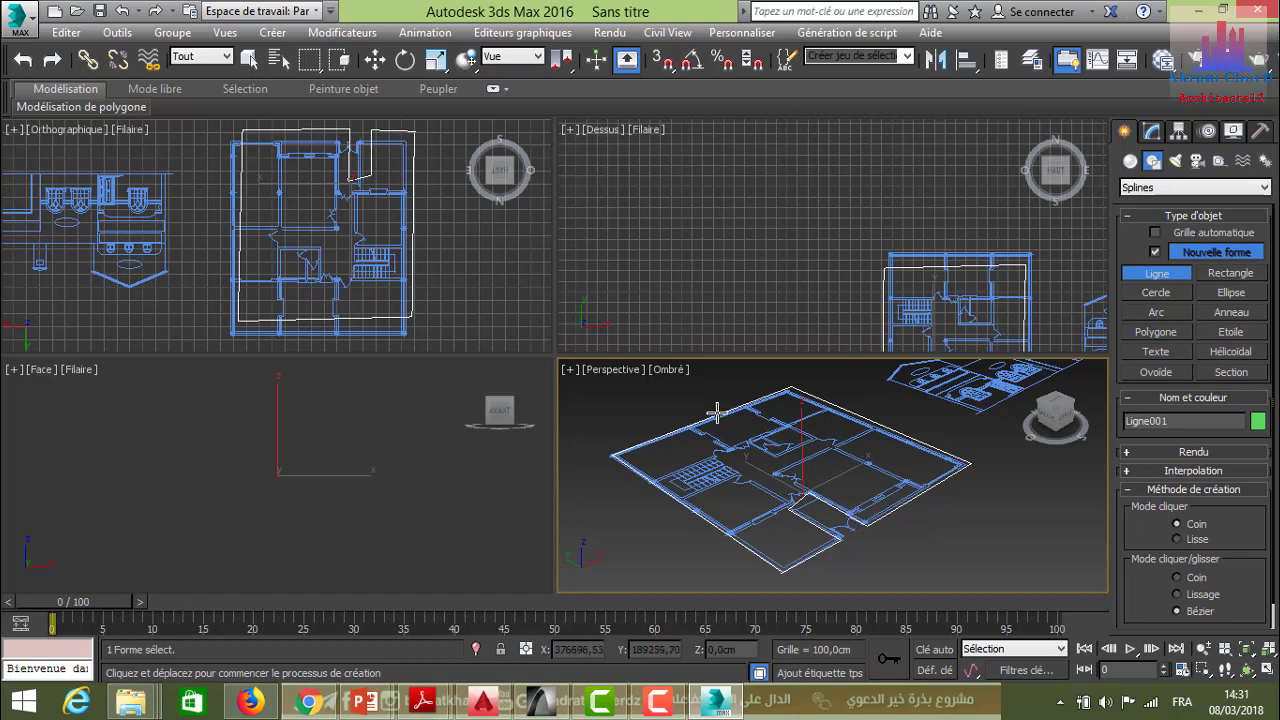
Step: Start a new blank scene, discarding the floor-plan scene without saving
click(54, 11)
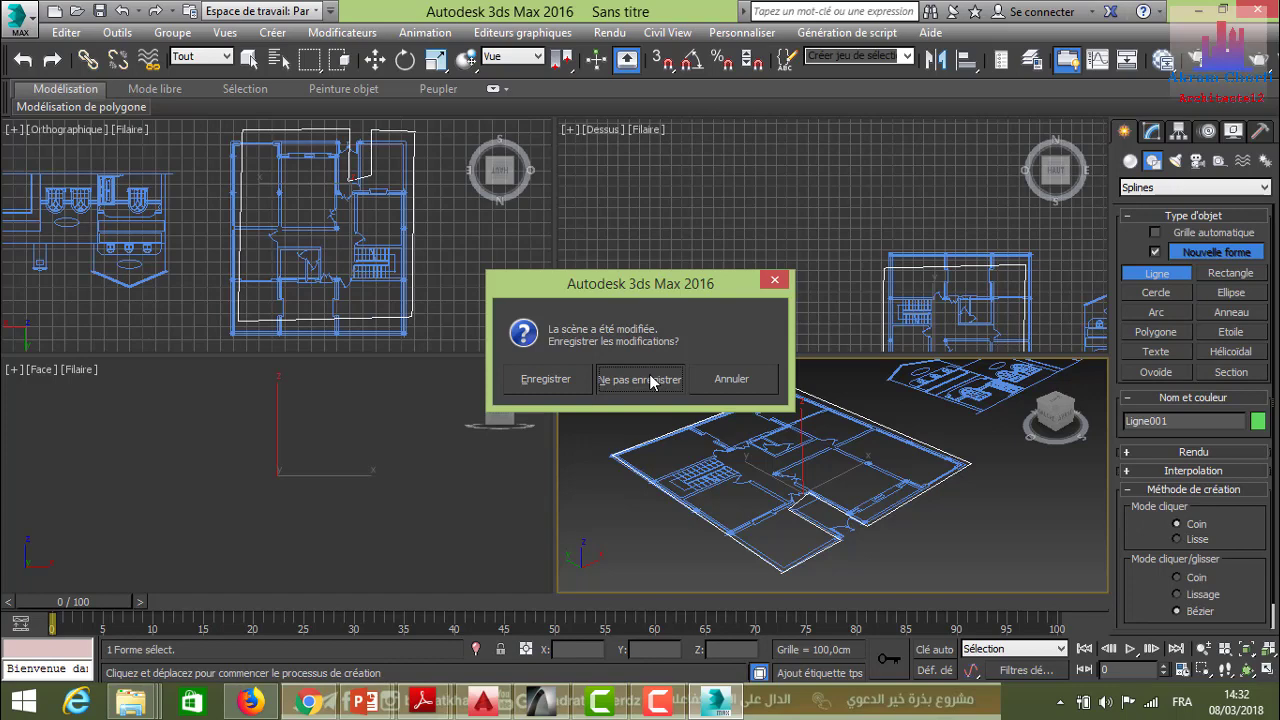
click(649, 378)
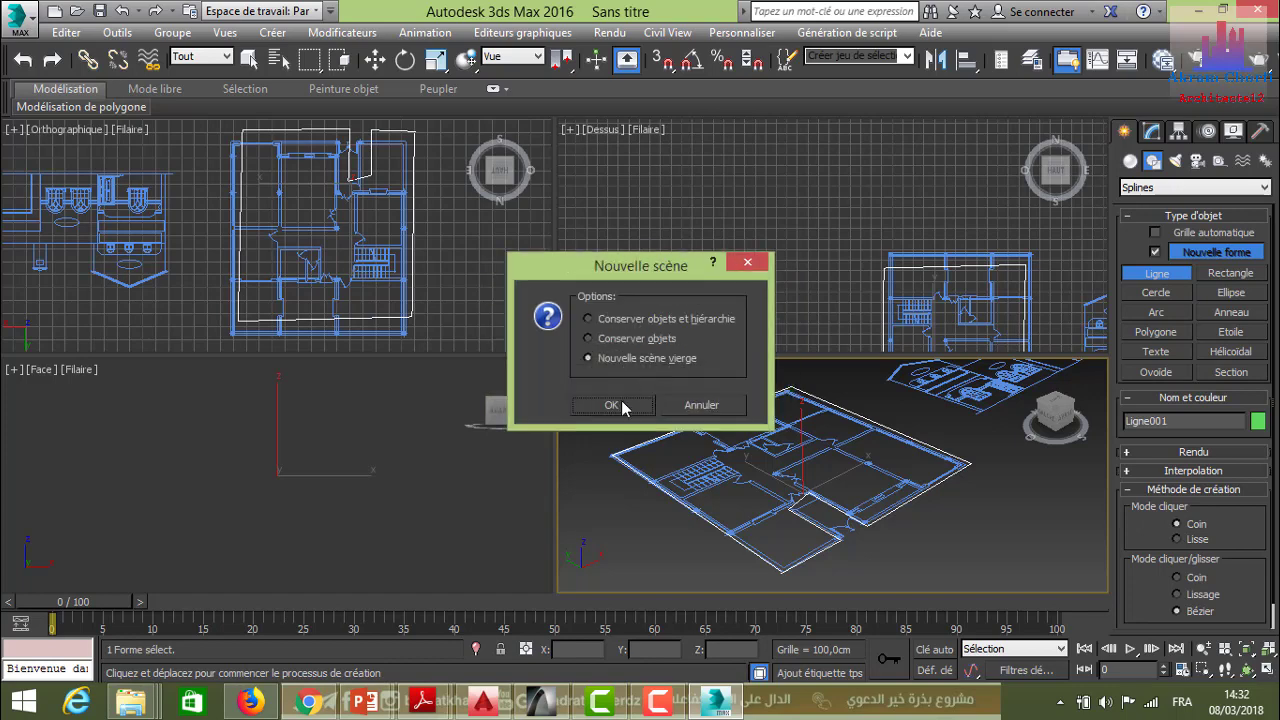
click(621, 401)
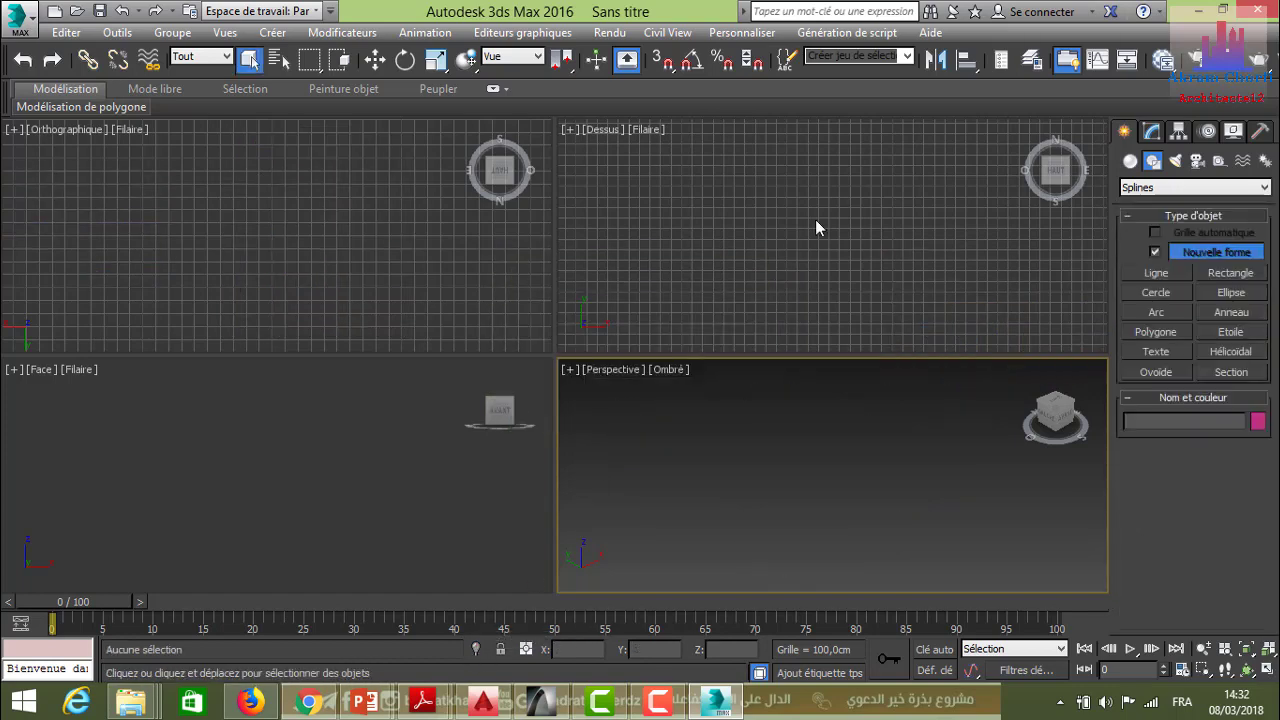
Step: Create a green box from Standard Primitives in the Perspective view
click(1130, 160)
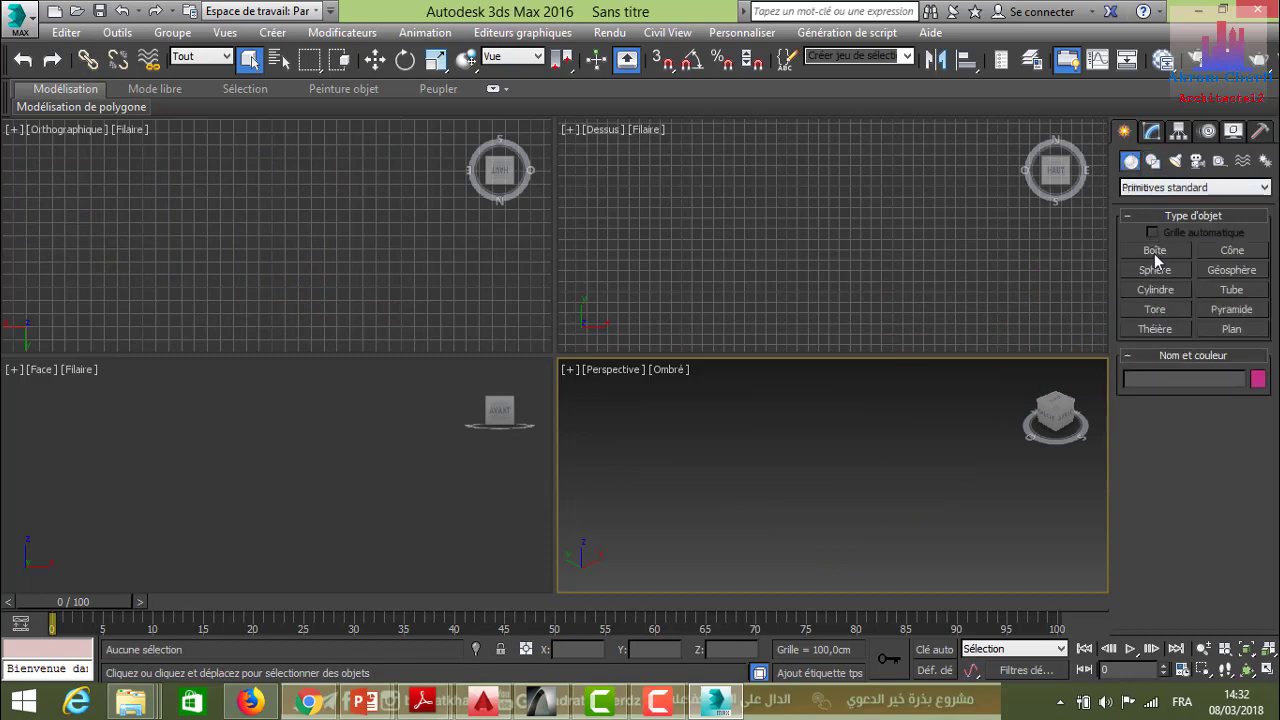
click(1156, 251)
drag(908, 425, 903, 487)
click(923, 429)
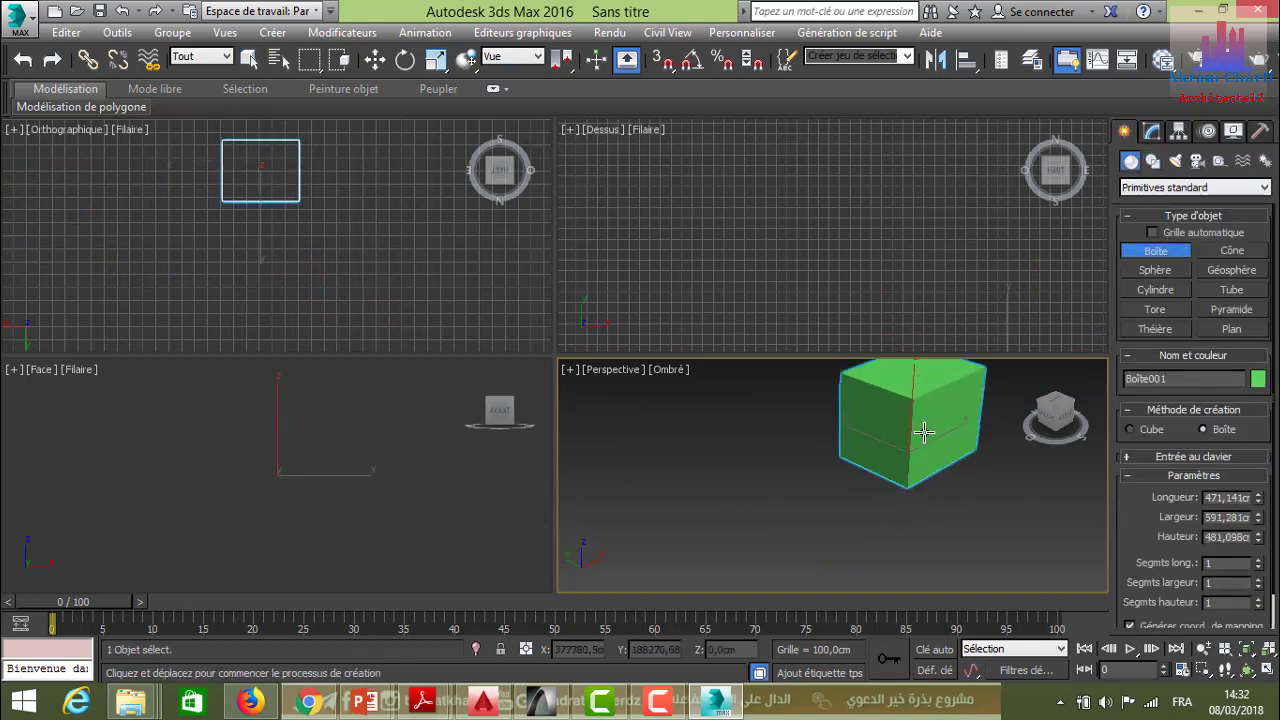
middle_drag(905, 405, 903, 420)
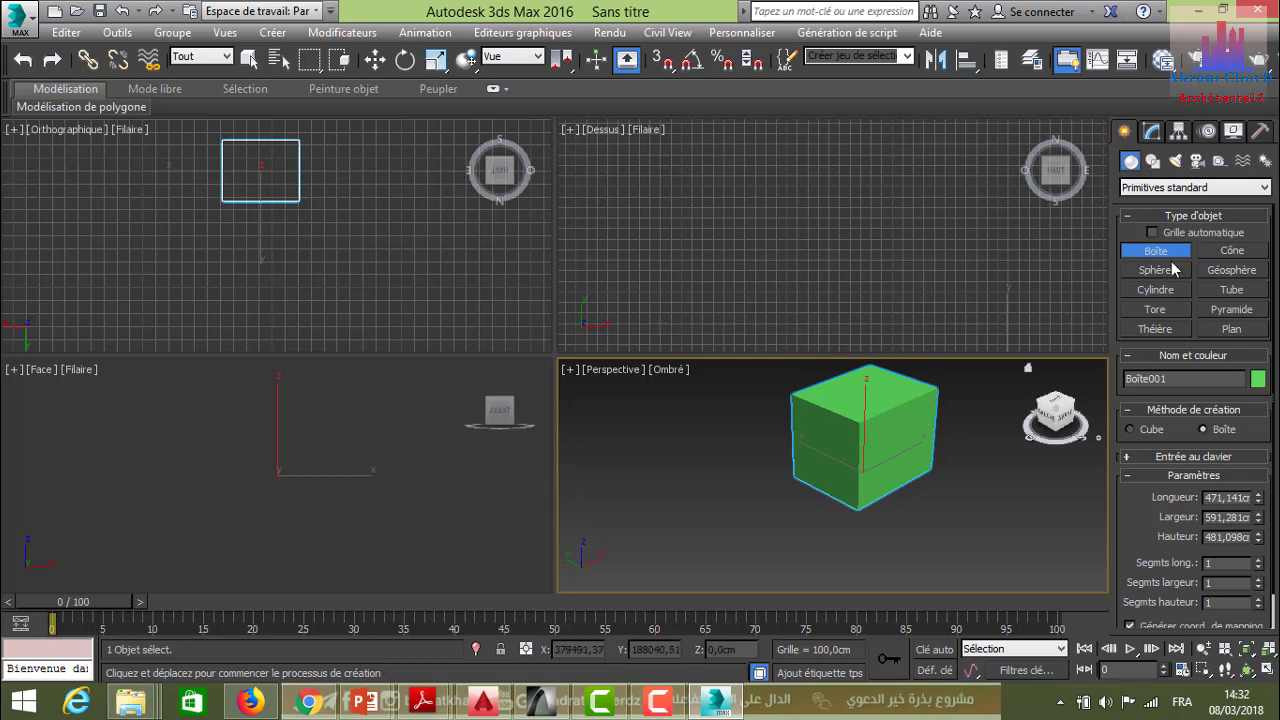
Step: Add a cylinder, Cylindre001, to the left of the box
click(1156, 290)
drag(665, 495, 672, 524)
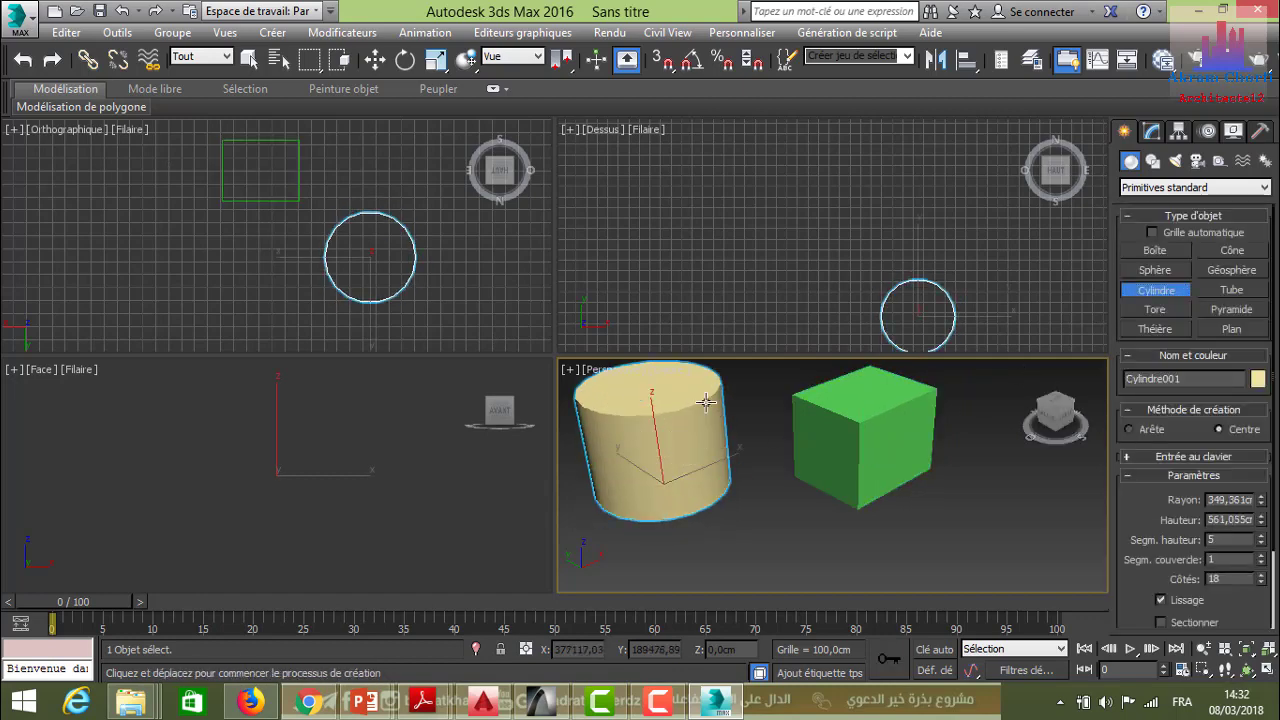
click(745, 425)
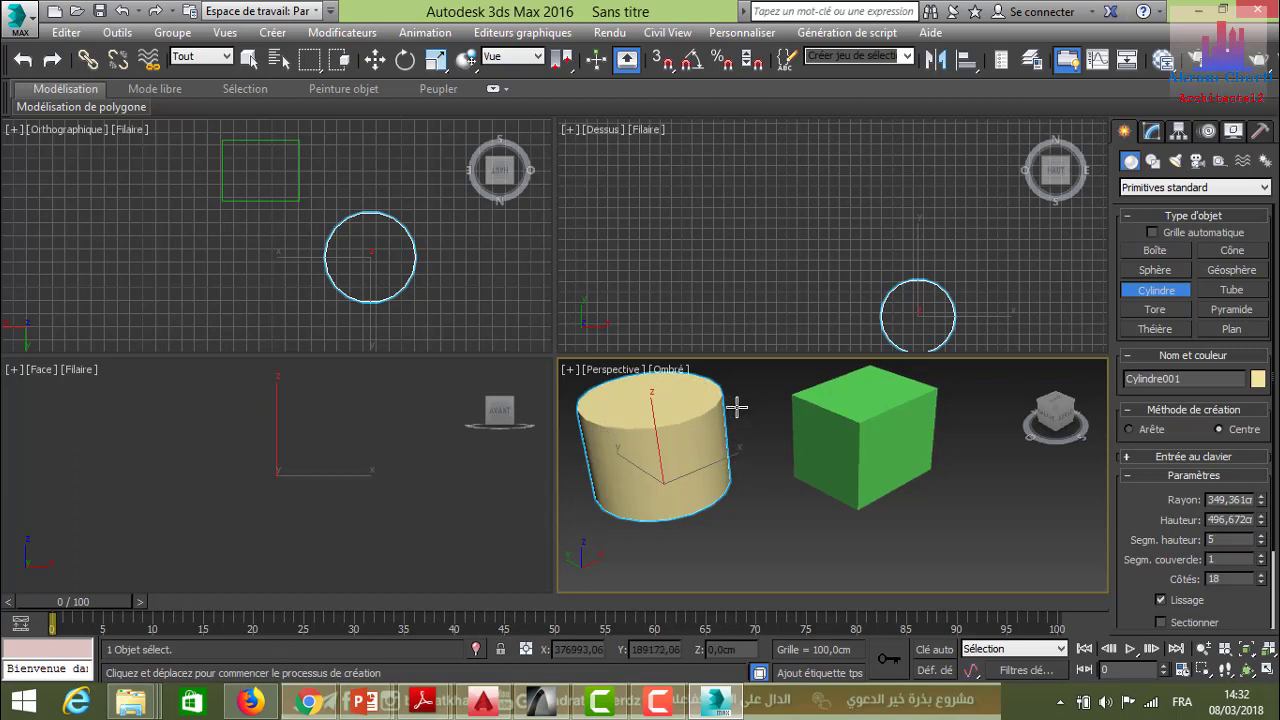
right_click(624, 458)
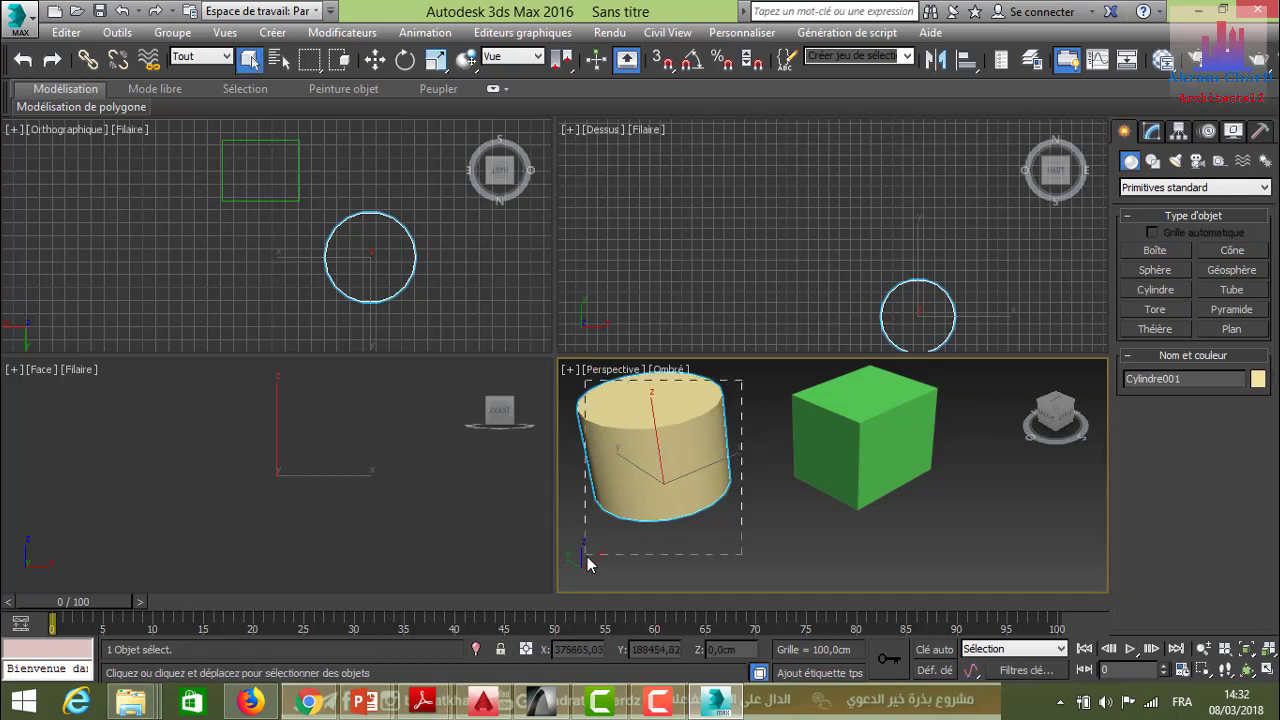
click(478, 652)
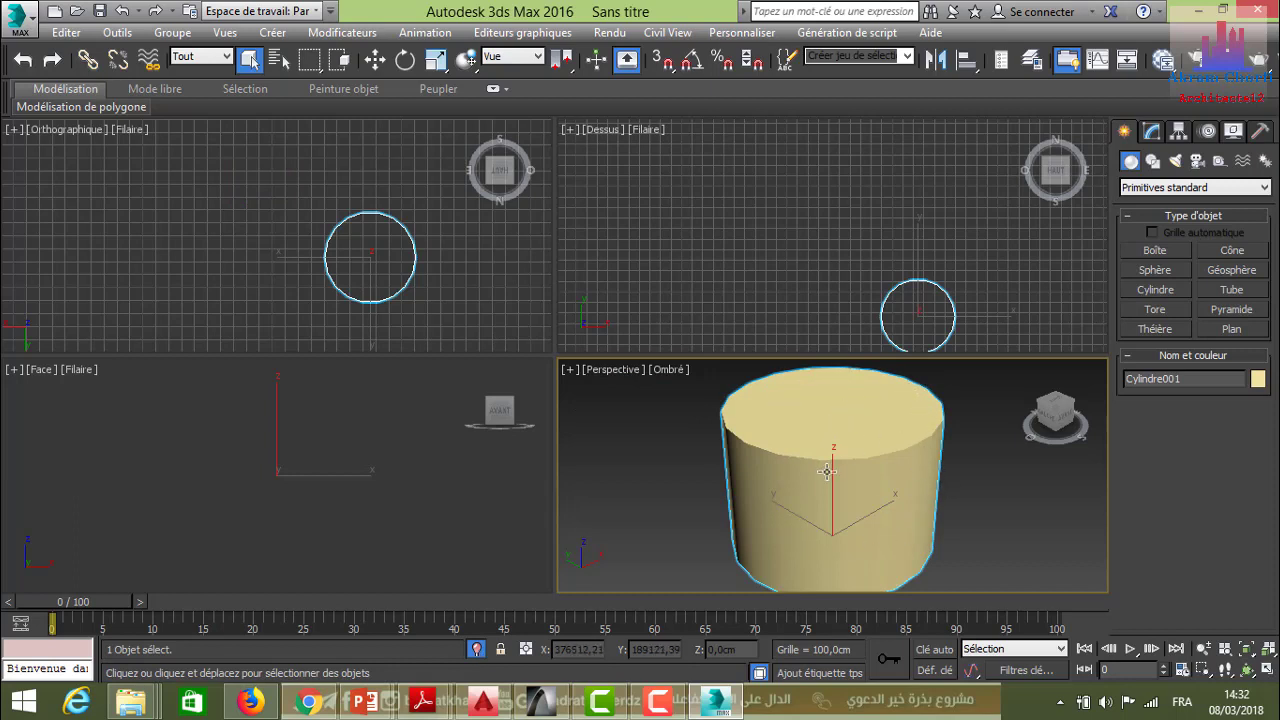
click(478, 652)
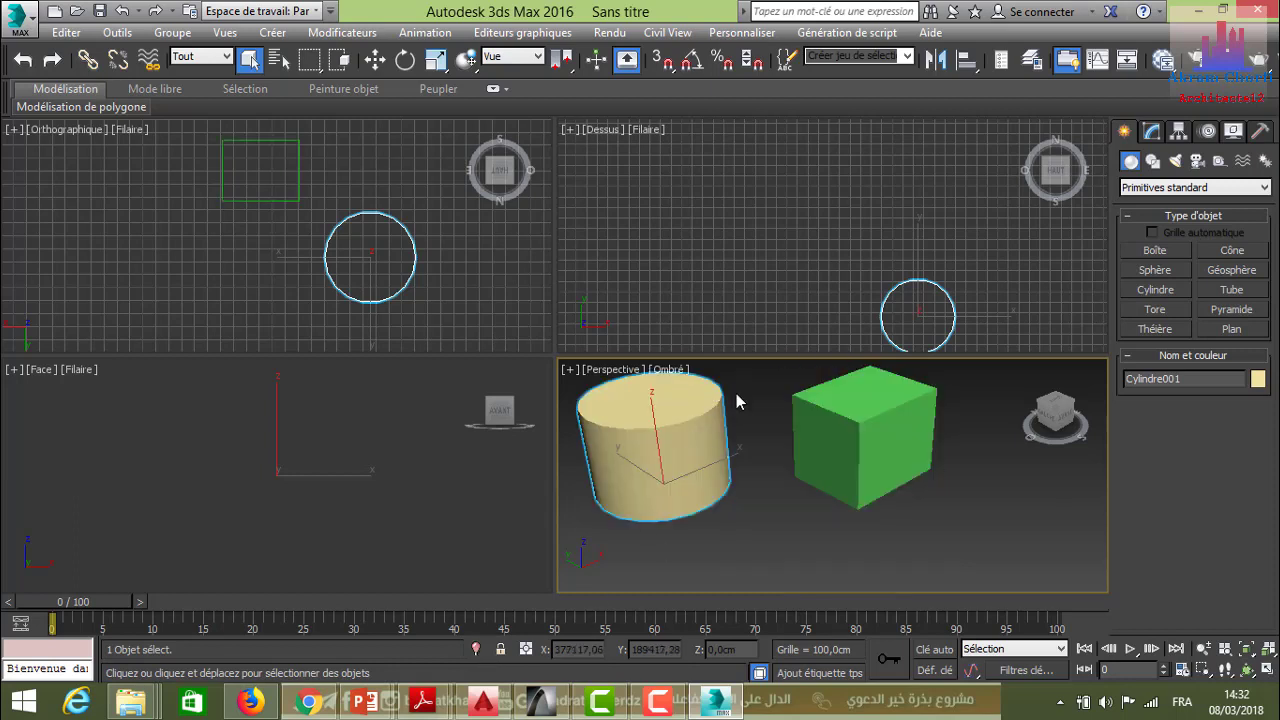
click(840, 422)
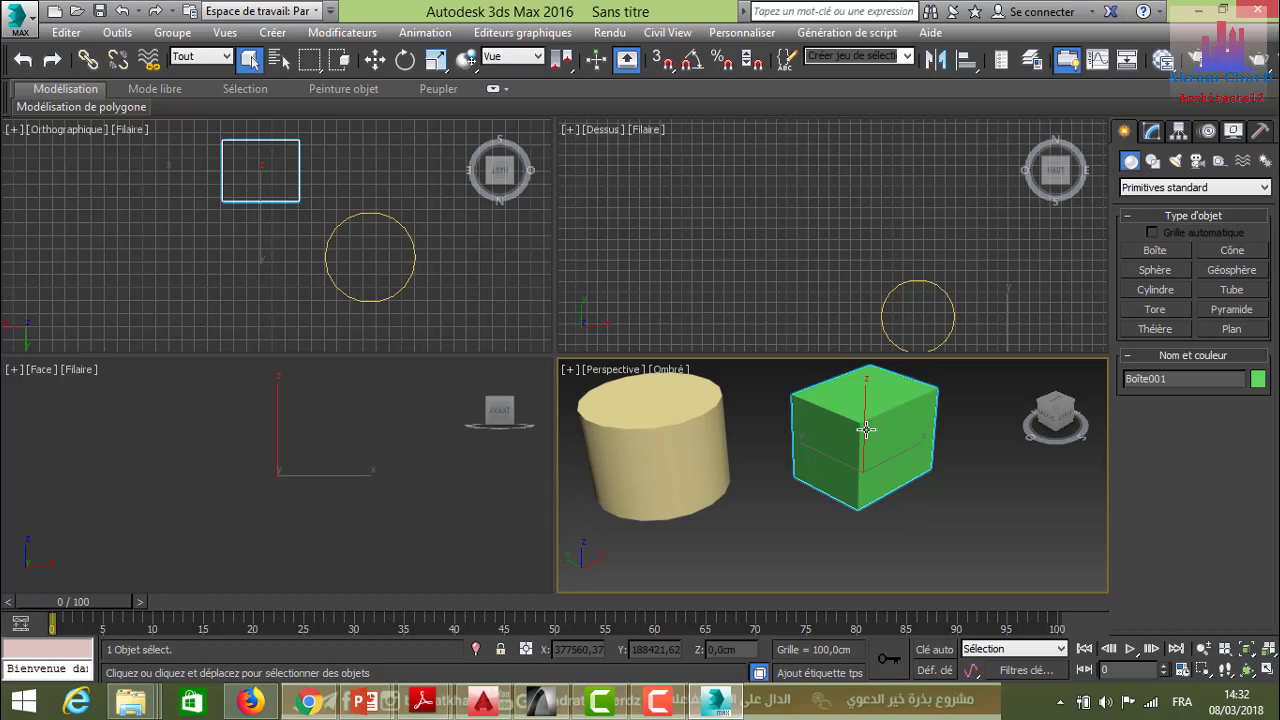
click(477, 649)
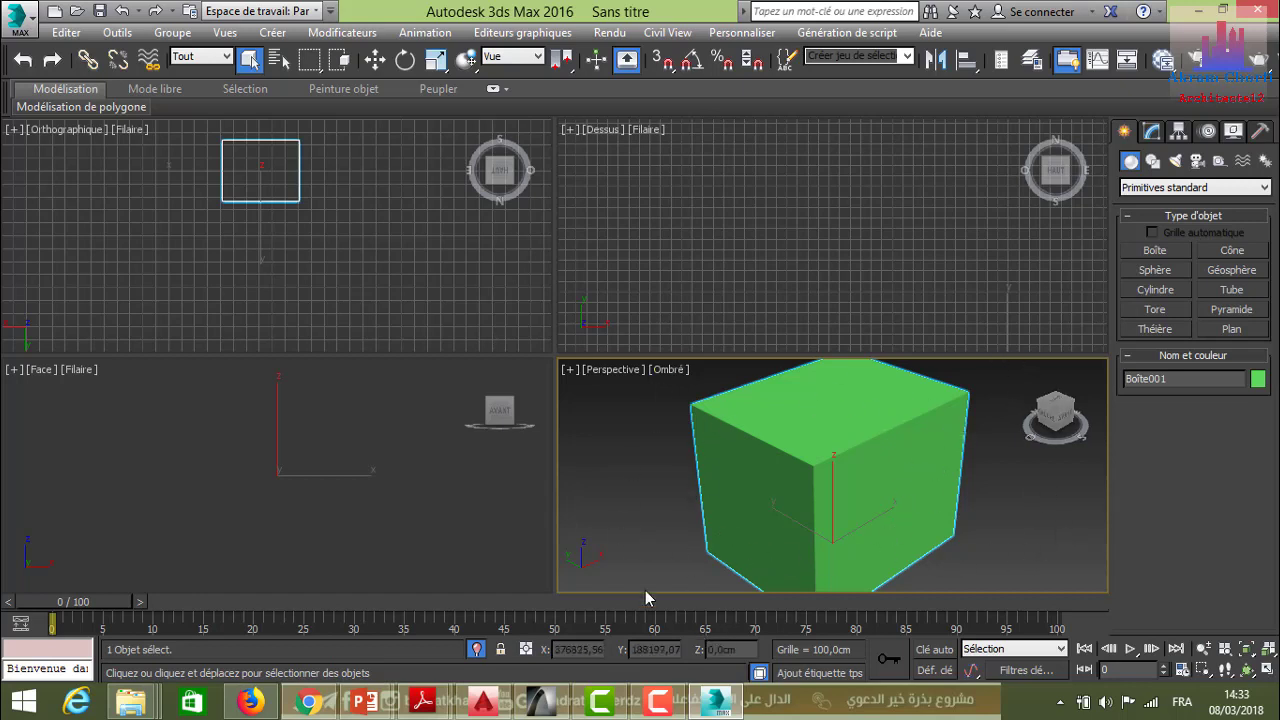
click(477, 649)
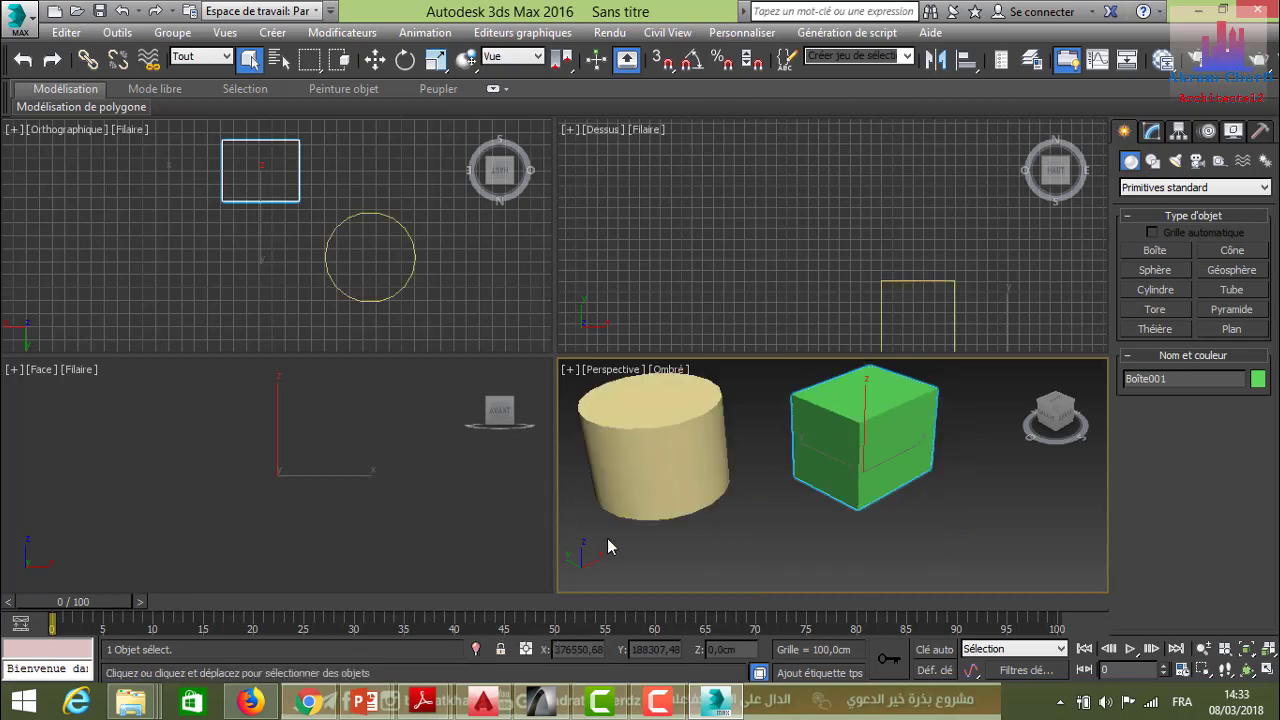
middle_drag(758, 439, 779, 424)
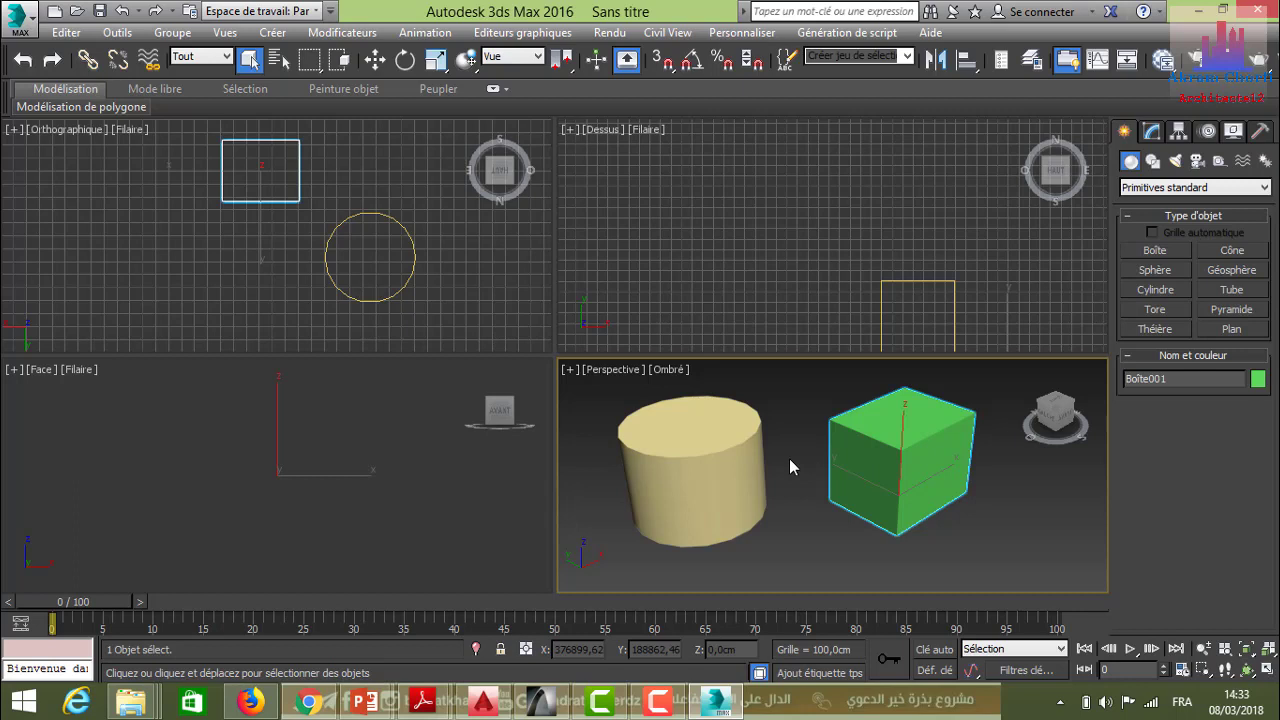
click(250, 700)
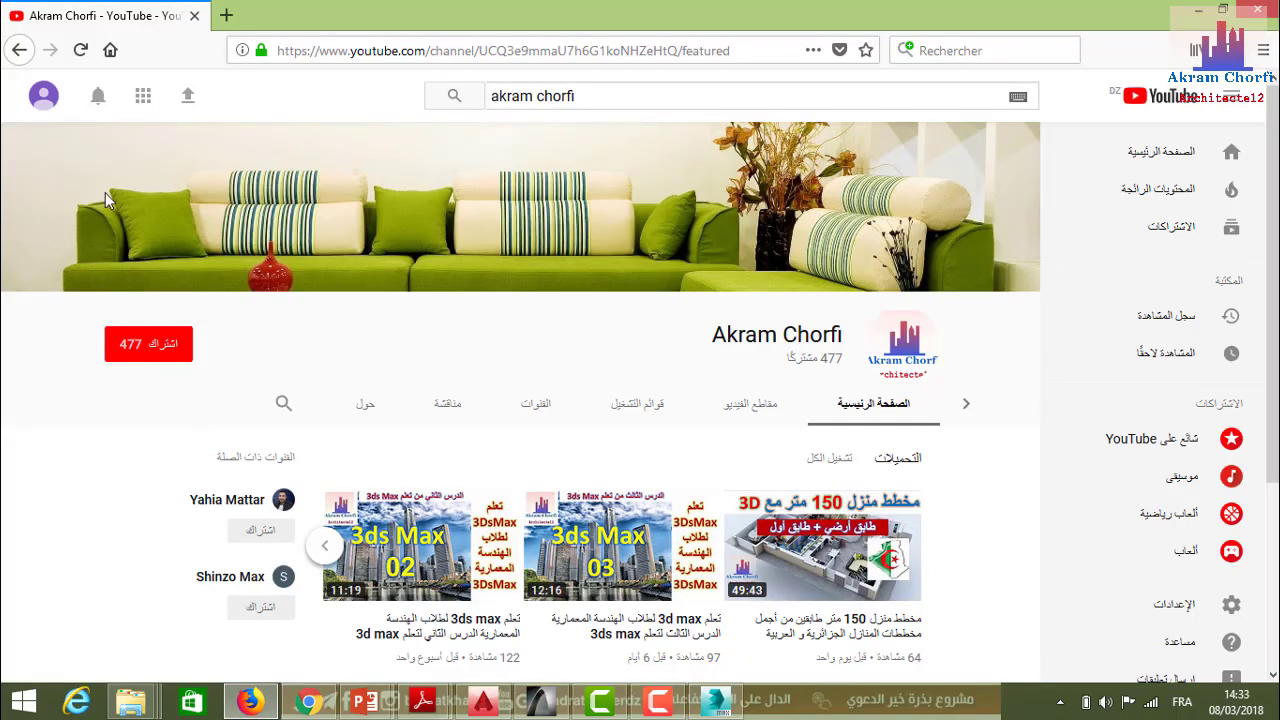
click(250, 702)
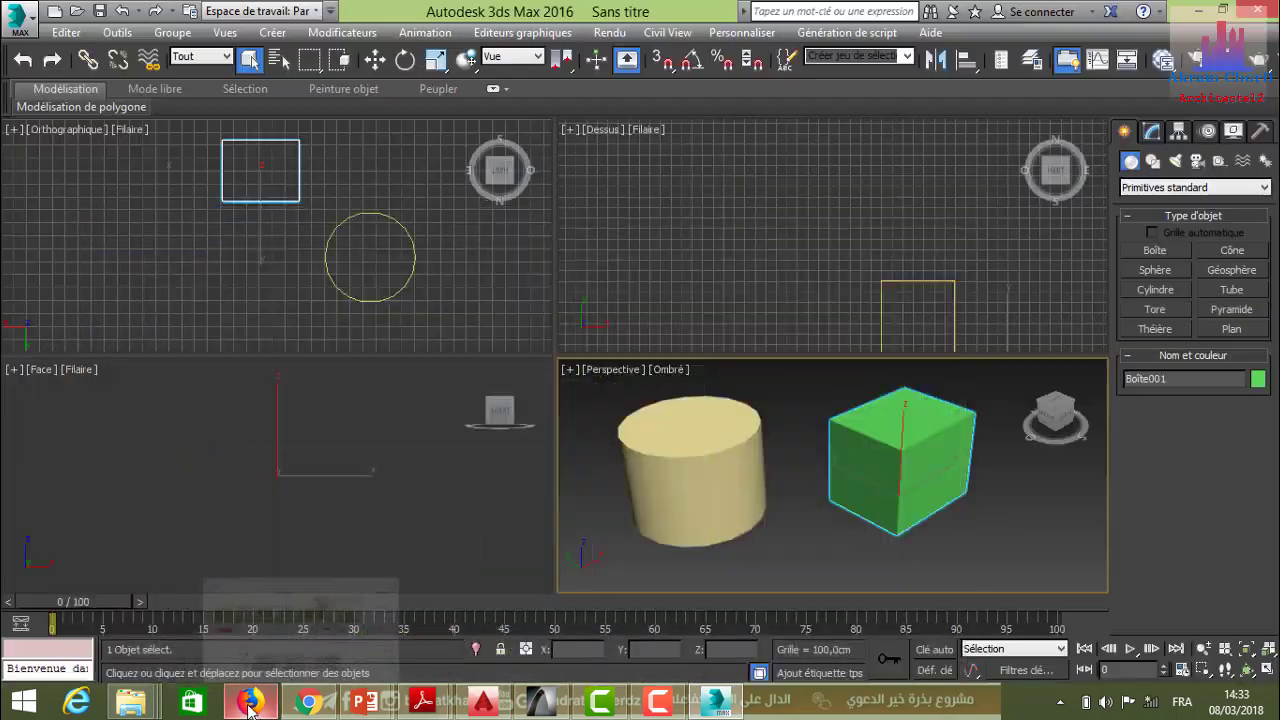